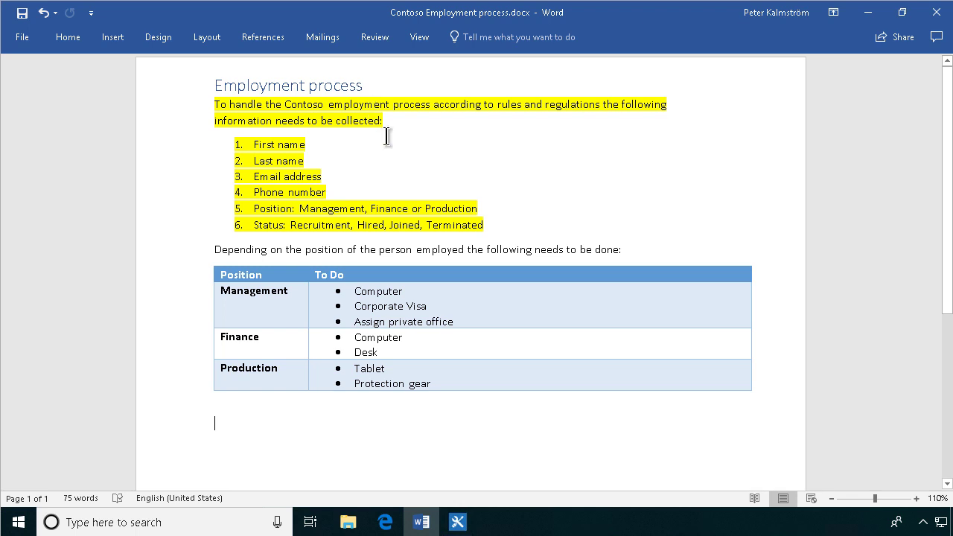
Compare the new-employee task workflow with the employment process document in Word
{"action": "left_click", "coordinate": [458, 525]}
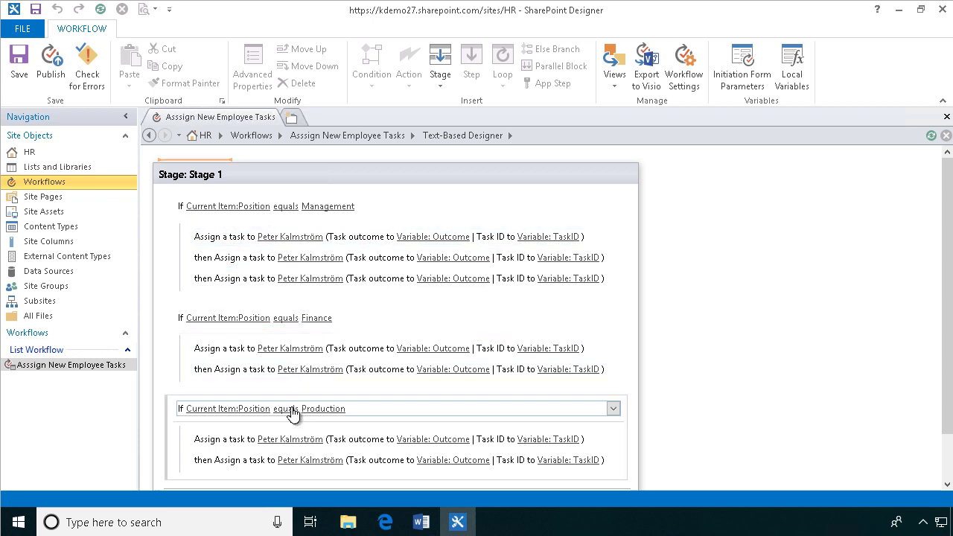
{"action": "scroll", "coordinate": [292, 435], "scroll_direction": "down", "scroll_amount": 1}
{"action": "scroll", "coordinate": [291, 426], "scroll_direction": "up", "scroll_amount": 1}
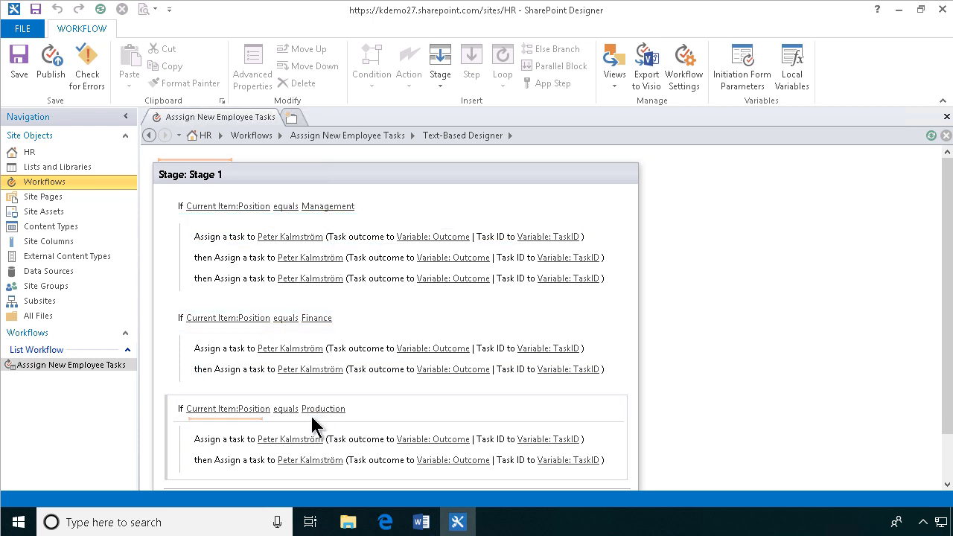
{"action": "scroll", "coordinate": [344, 426], "scroll_direction": "down", "scroll_amount": 1}
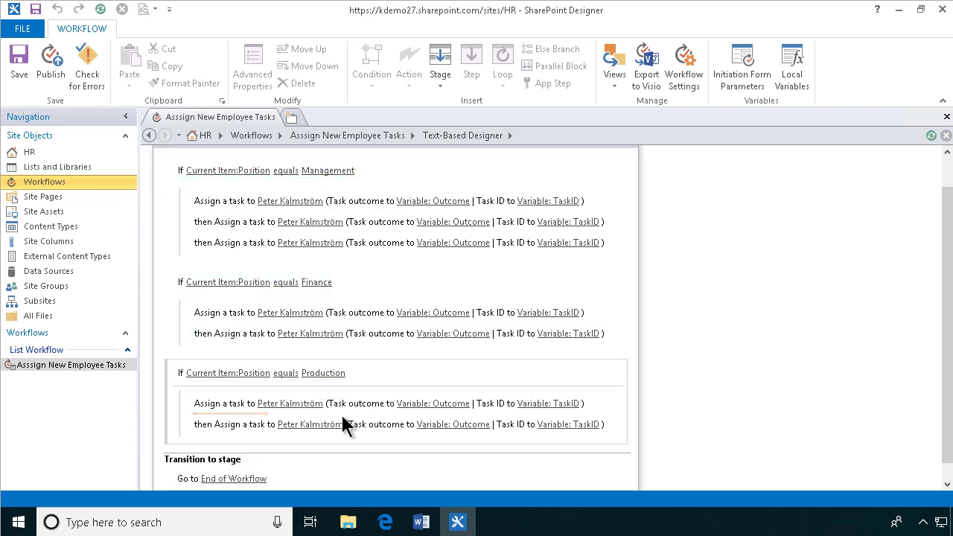
{"action": "left_click", "coordinate": [421, 522]}
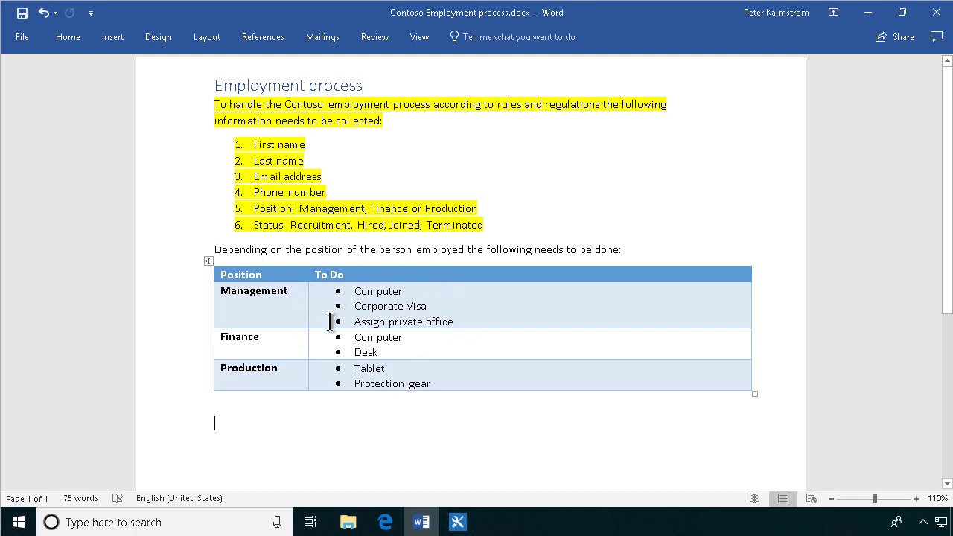
{"action": "left_click", "coordinate": [458, 522]}
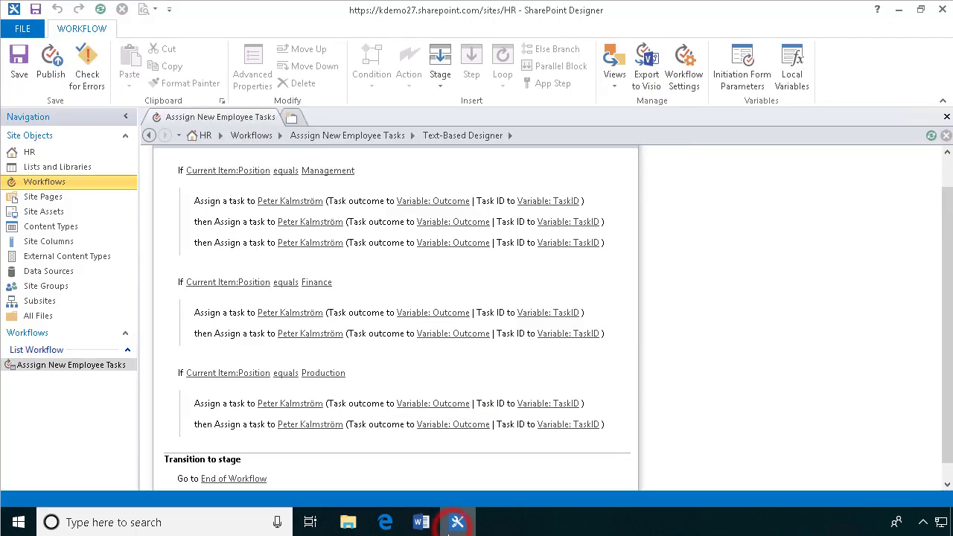
{"action": "scroll", "coordinate": [365, 320], "scroll_direction": "down", "scroll_amount": 1}
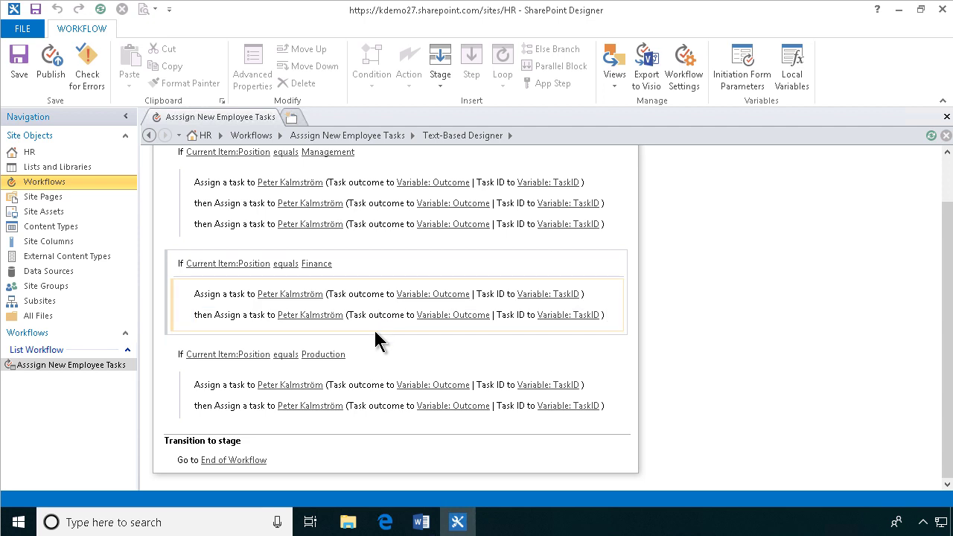
{"action": "scroll", "coordinate": [377, 339], "scroll_direction": "up", "scroll_amount": 3}
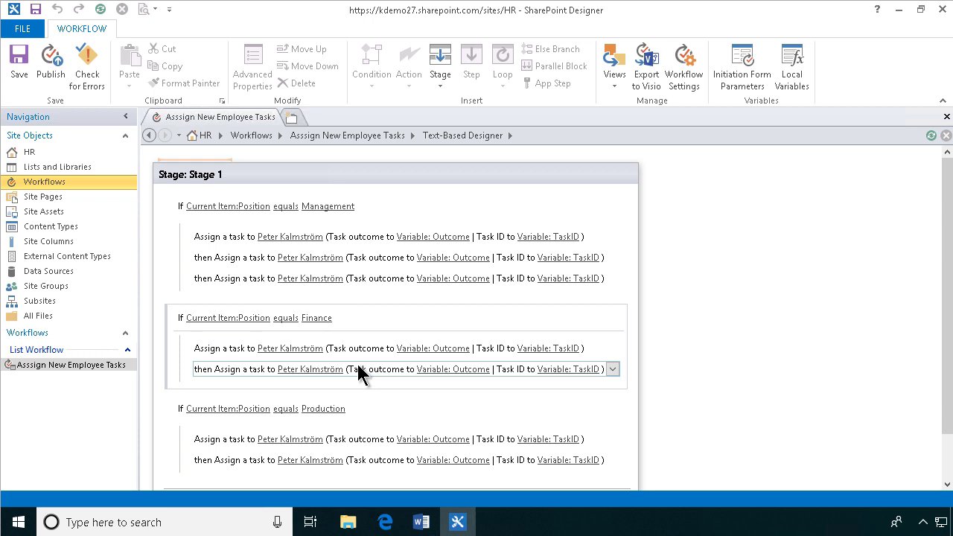
{"action": "left_click", "coordinate": [422, 522]}
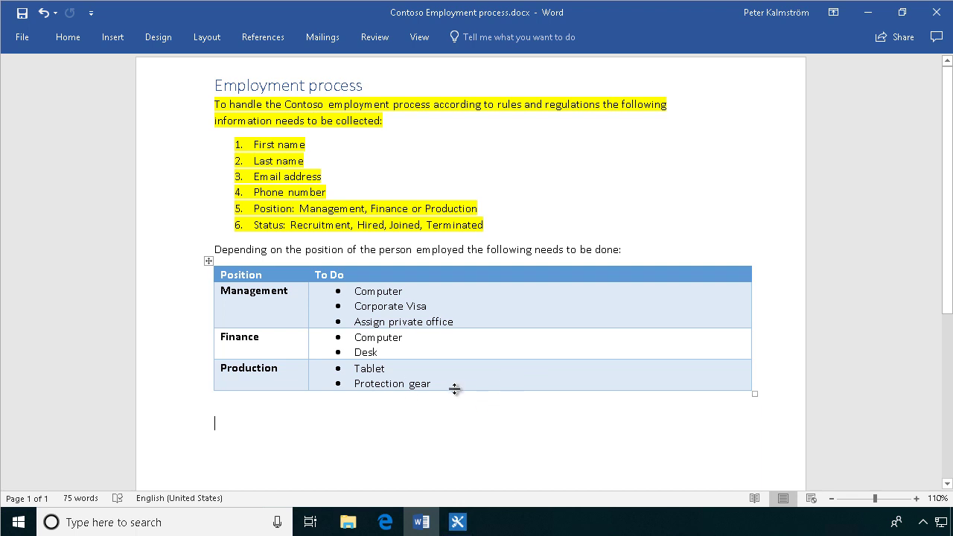
Narrow the table and insert an empty column right of To Do
{"action": "left_click", "coordinate": [518, 267]}
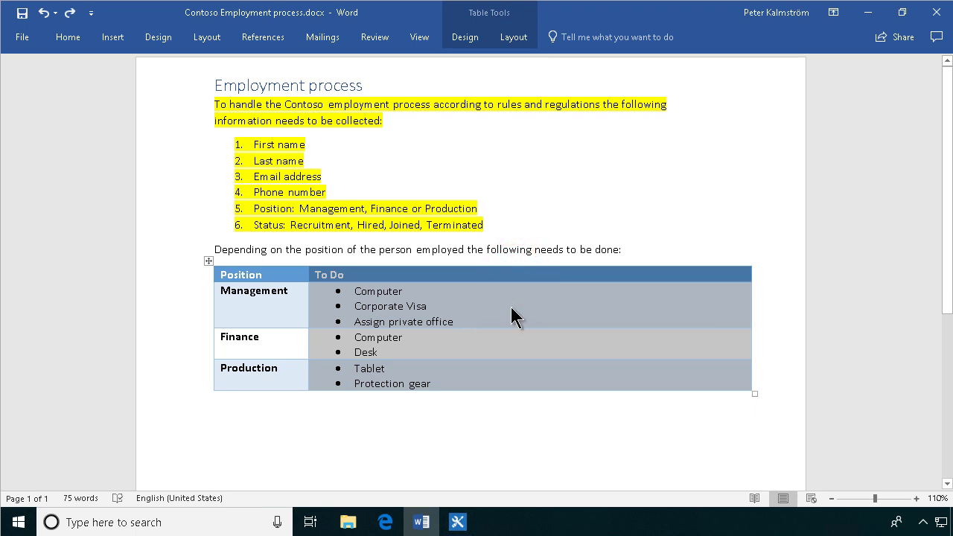
{"action": "left_click_drag", "start_coordinate": [751, 296], "coordinate": [462, 325]}
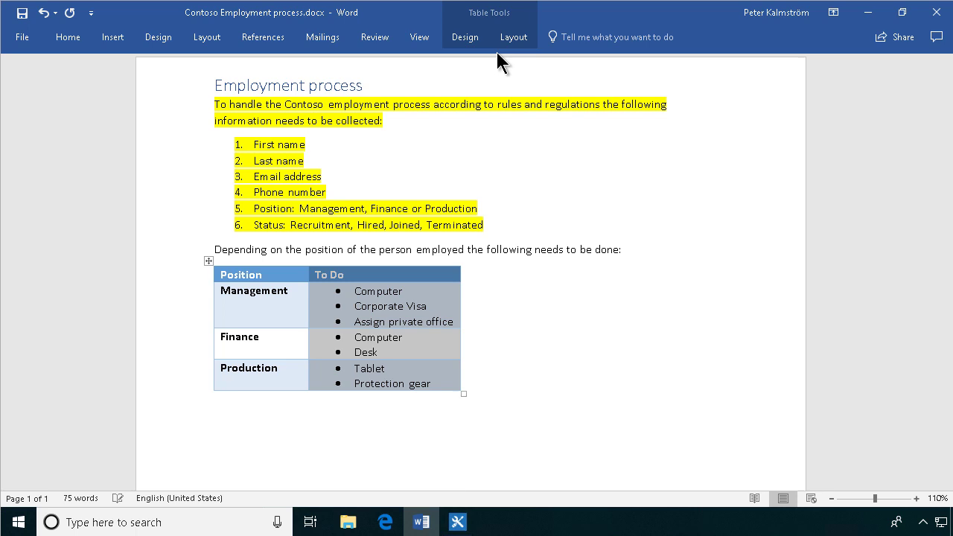
{"action": "left_click", "coordinate": [514, 43]}
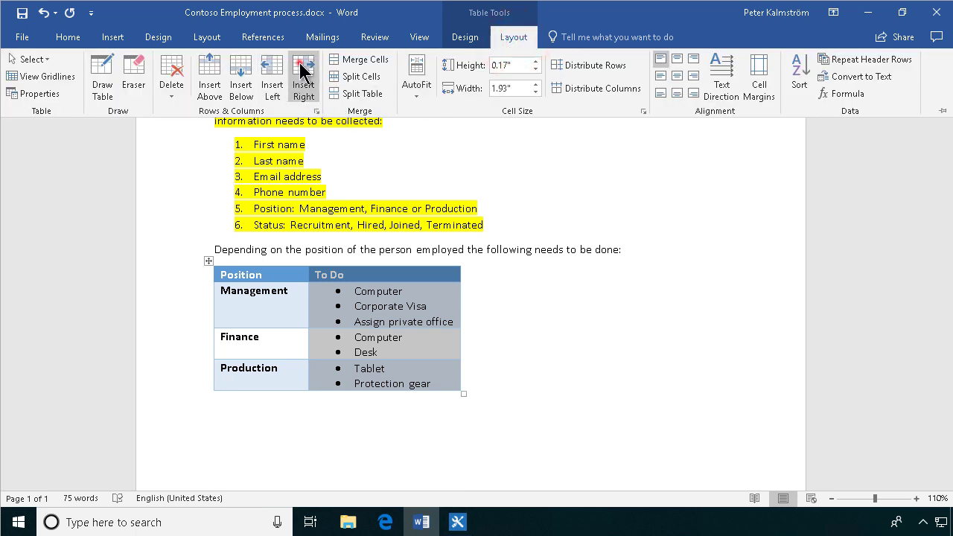
{"action": "left_click", "coordinate": [304, 74]}
{"action": "left_click", "coordinate": [544, 302]}
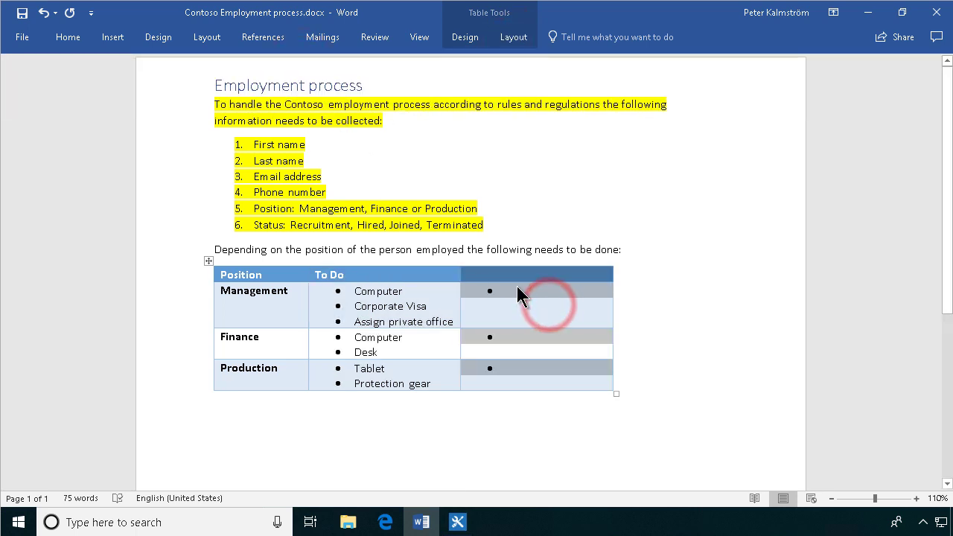
{"action": "left_click", "coordinate": [517, 286]}
Head the columns IT To Do and Backoffice
{"action": "left_click", "coordinate": [405, 276]}
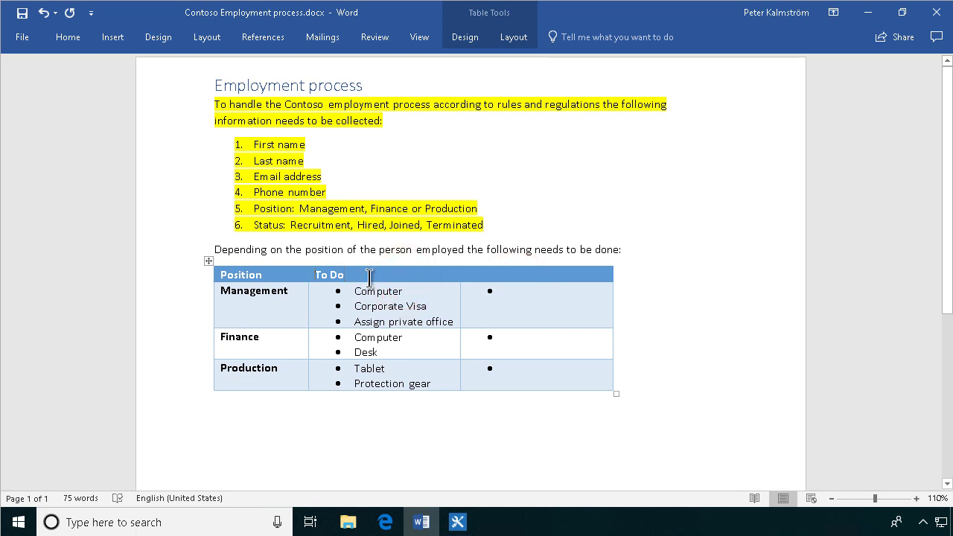
{"action": "type", "text": "IT"}
{"action": "left_click", "coordinate": [482, 276]}
{"action": "type", "text": "Backoffice"}
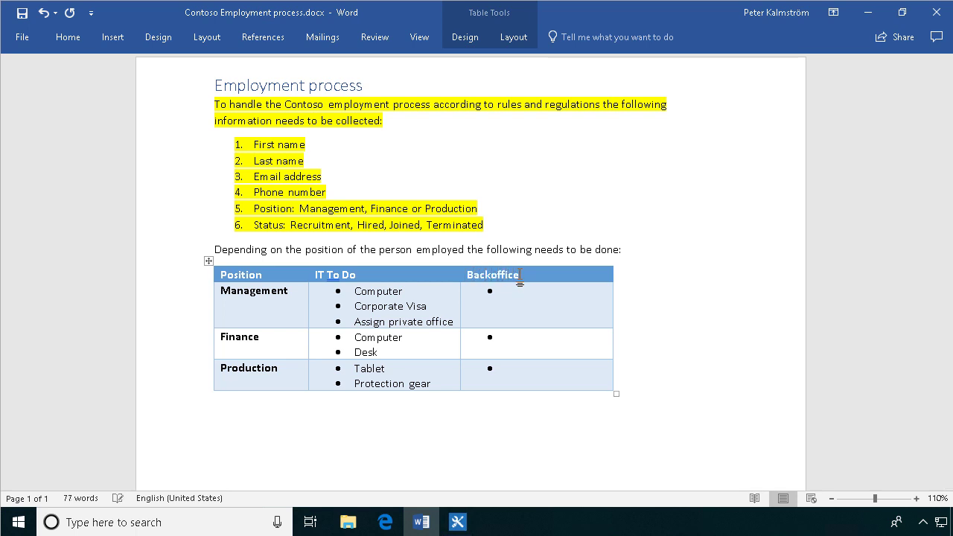
Move Corporate Visa and Assign private office into Management's Backoffice cell, removing the empty bullet
{"action": "left_click_drag", "start_coordinate": [453, 322], "coordinate": [359, 308]}
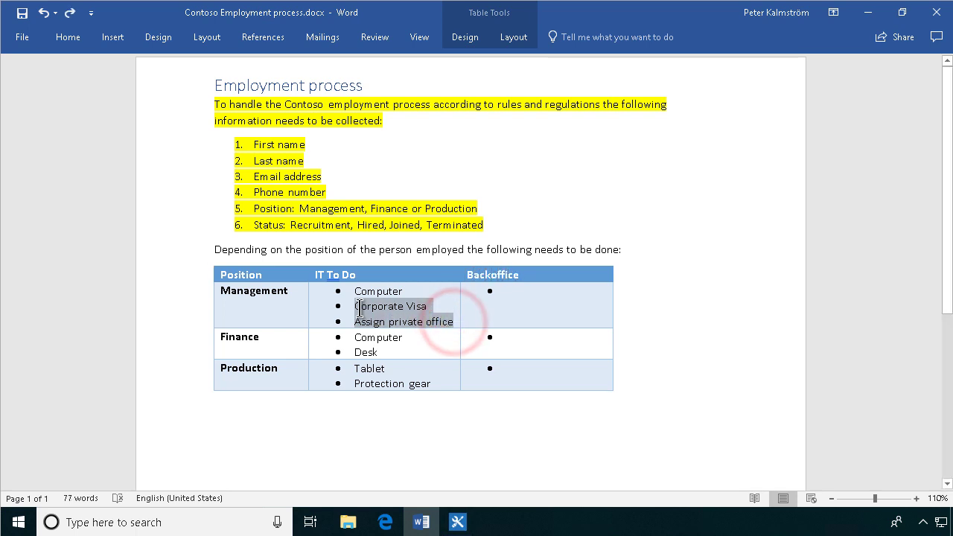
{"action": "key", "text": "ctrl+x"}
{"action": "left_click", "coordinate": [527, 300]}
{"action": "key", "text": "ctrl+v"}
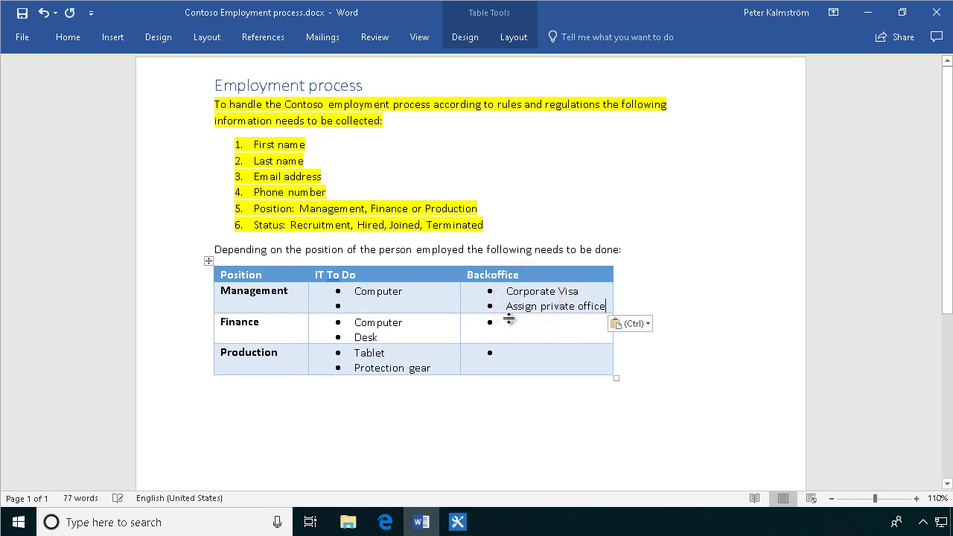
{"action": "left_click", "coordinate": [396, 307]}
{"action": "key", "text": "BackSpace"}
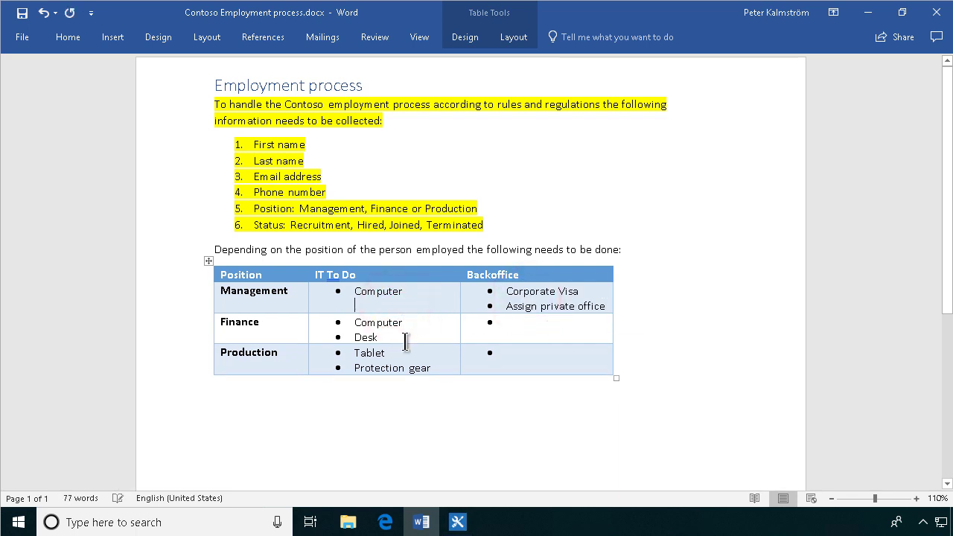
Move Desk into Finance's Backoffice cell and delete the leftover IT To Do bullet
{"action": "double_click", "coordinate": [366, 334]}
{"action": "key", "text": "Delete"}
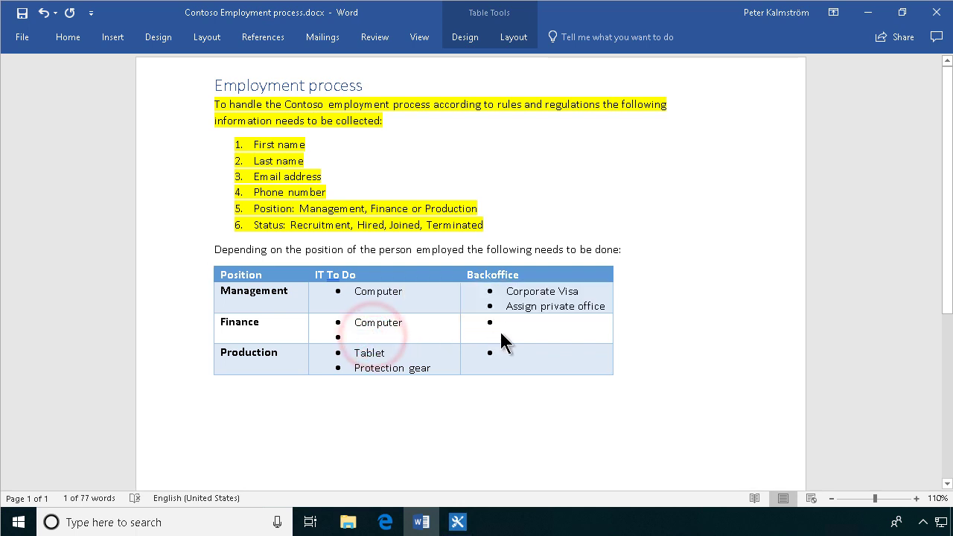
{"action": "left_click", "coordinate": [505, 326]}
{"action": "key", "text": "ctrl+v"}
{"action": "left_click", "coordinate": [410, 336]}
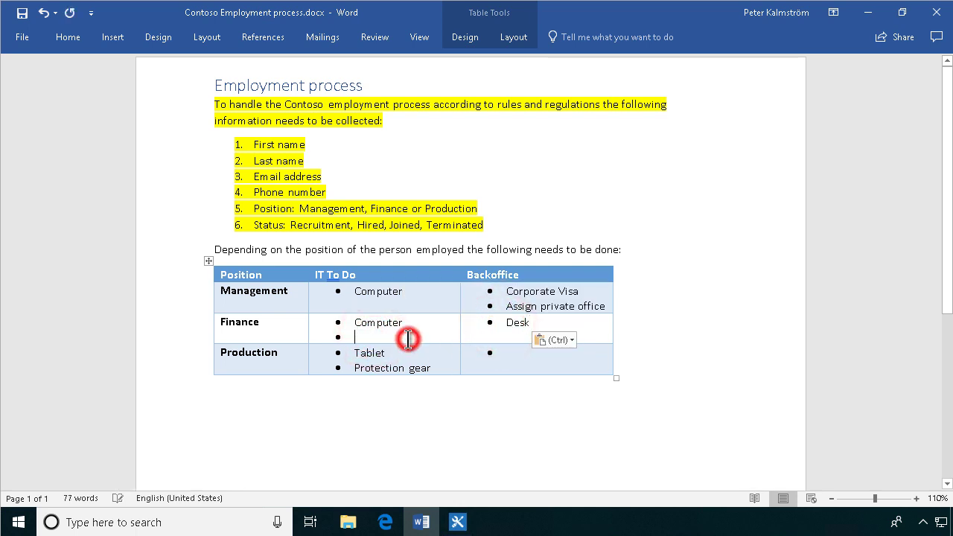
{"action": "key", "text": "BackSpace"}
{"action": "key", "text": "BackSpace"}
Move Protection gear into Production's Backoffice cell and clear blank lines below Tablet and Computer
{"action": "left_click", "coordinate": [514, 354]}
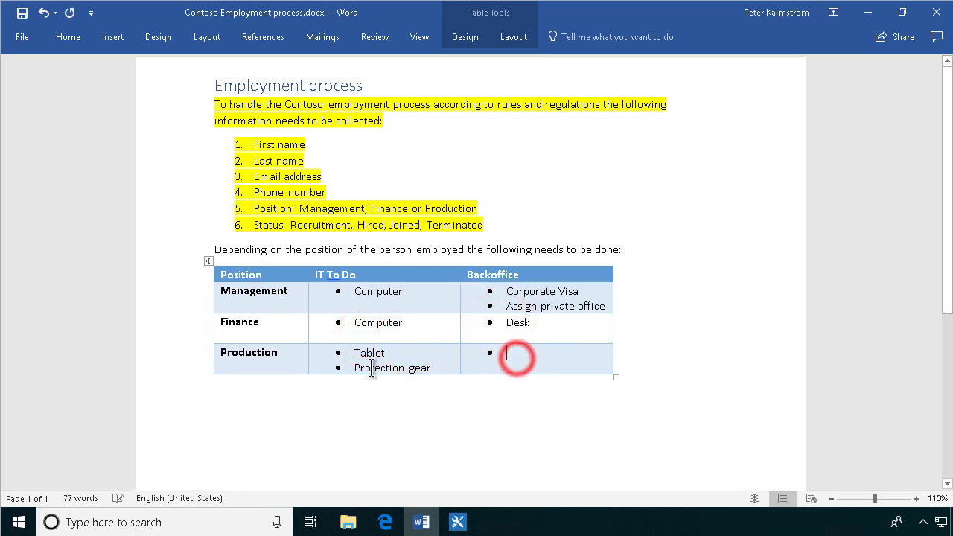
{"action": "left_click_drag", "start_coordinate": [447, 373], "coordinate": [364, 375]}
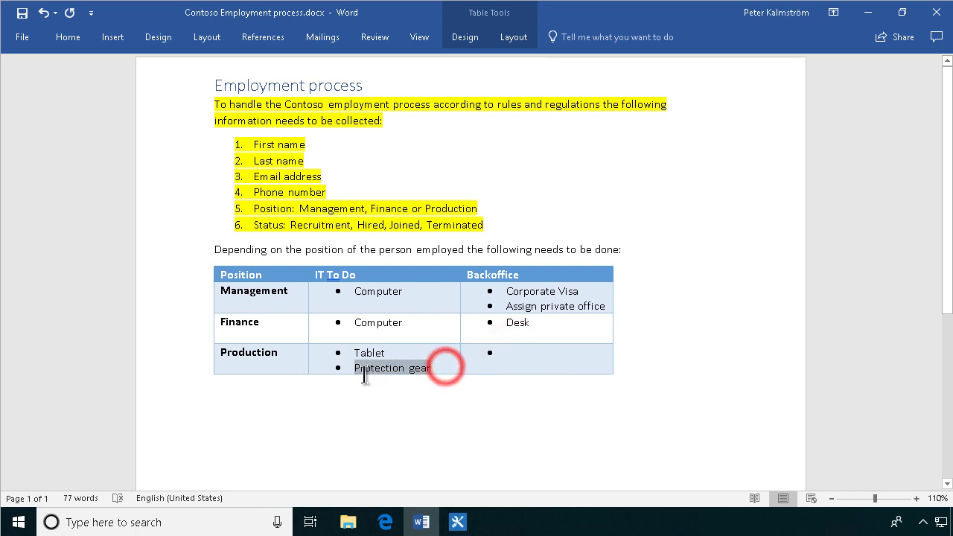
{"action": "key", "text": "ctrl+x"}
{"action": "left_click", "coordinate": [503, 356]}
{"action": "key", "text": "ctrl+v"}
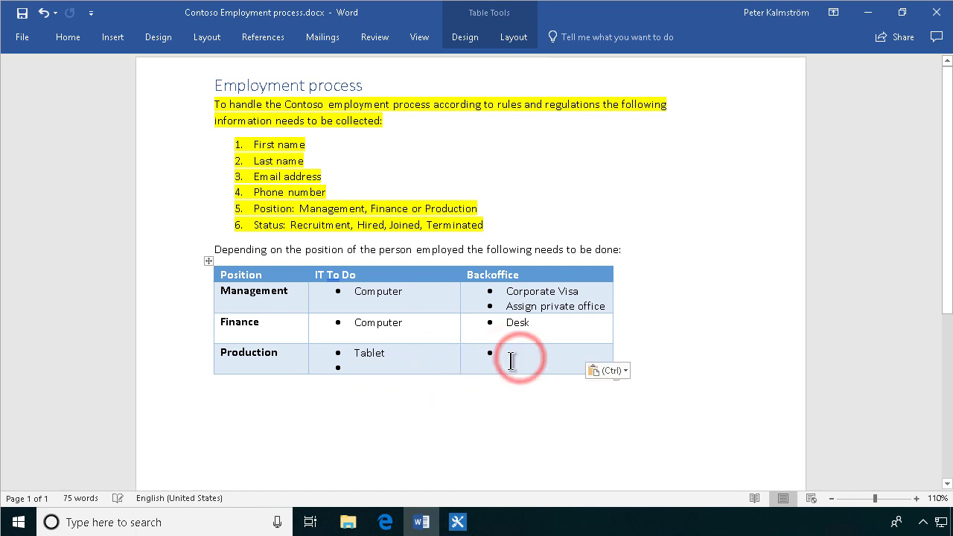
{"action": "left_click", "coordinate": [420, 363]}
{"action": "key", "text": "BackSpace"}
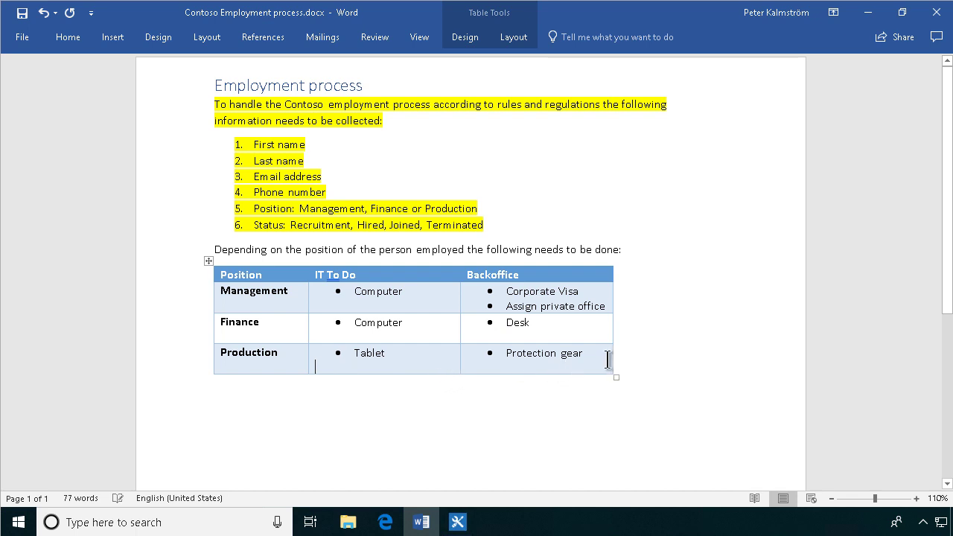
{"action": "key", "text": "BackSpace"}
{"action": "left_click", "coordinate": [560, 336]}
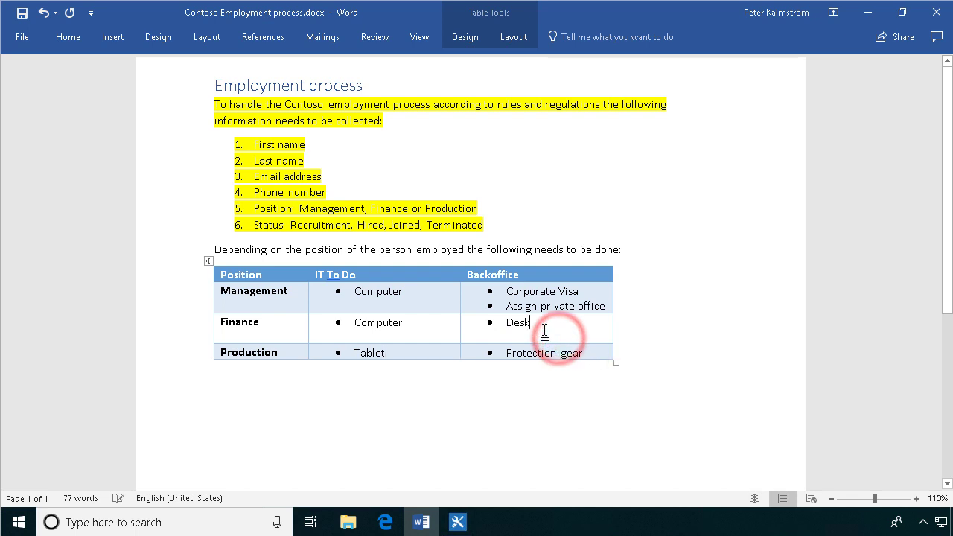
{"action": "left_click", "coordinate": [397, 337]}
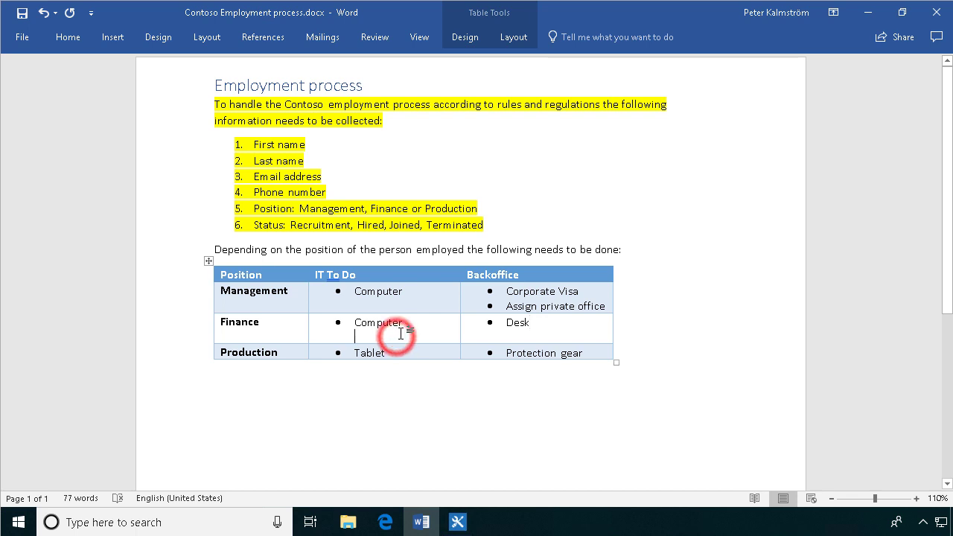
{"action": "key", "text": "BackSpace"}
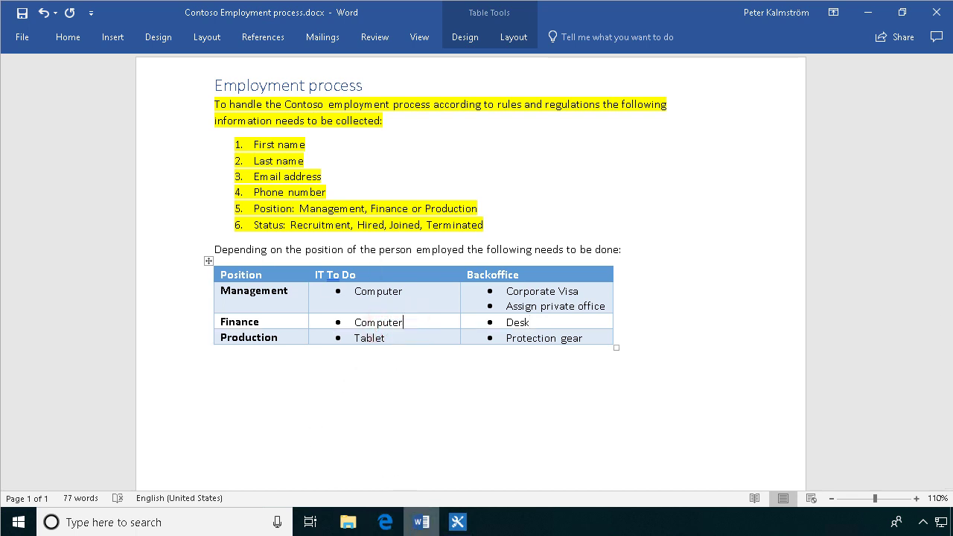
Add a custom list named Employee Process Settings to the HR site via Add an app
{"action": "left_click", "coordinate": [385, 522]}
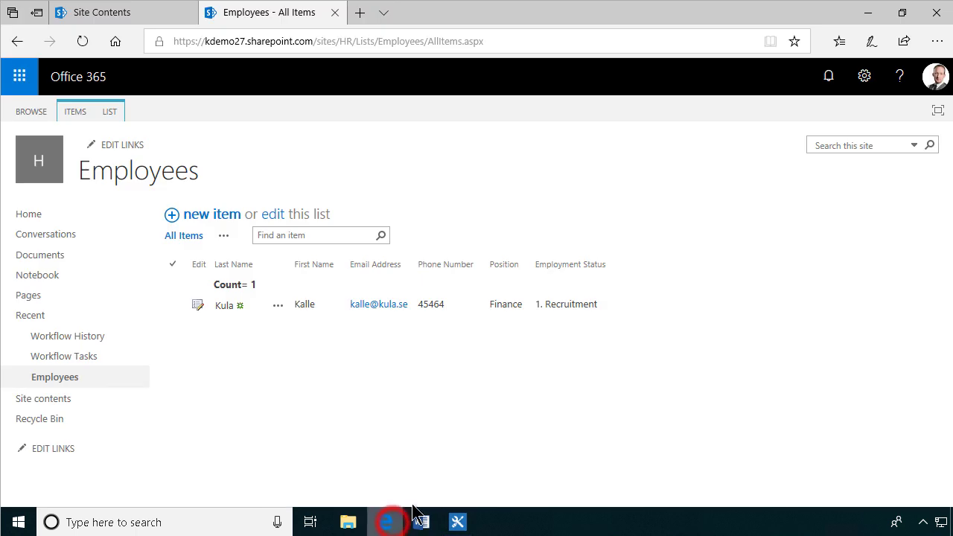
{"action": "left_click", "coordinate": [865, 75]}
{"action": "left_click", "coordinate": [812, 204]}
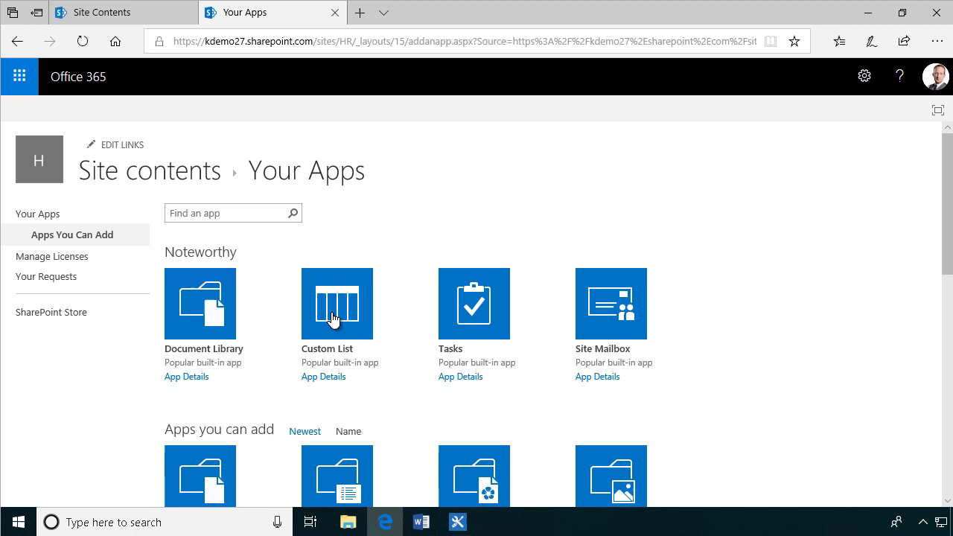
{"action": "left_click", "coordinate": [332, 309]}
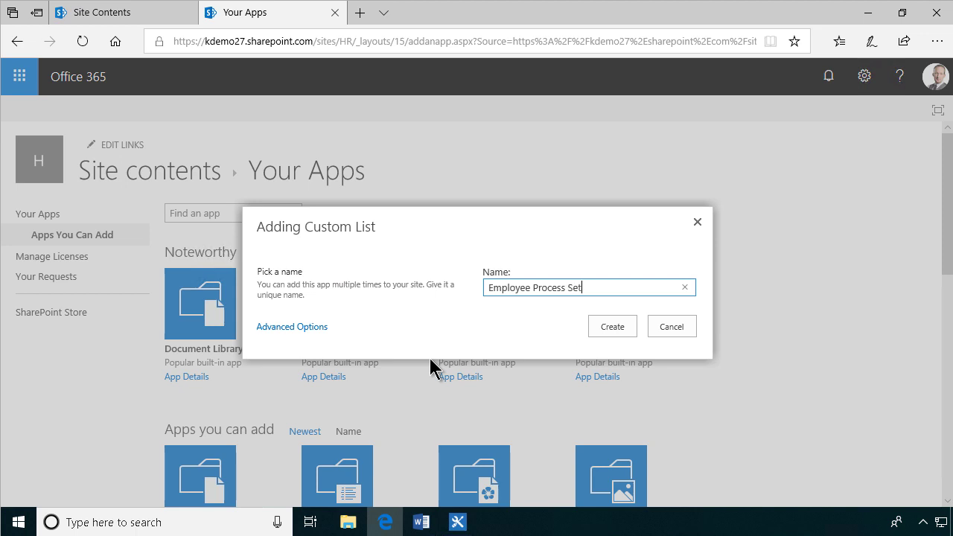
{"action": "key", "text": "Return"}
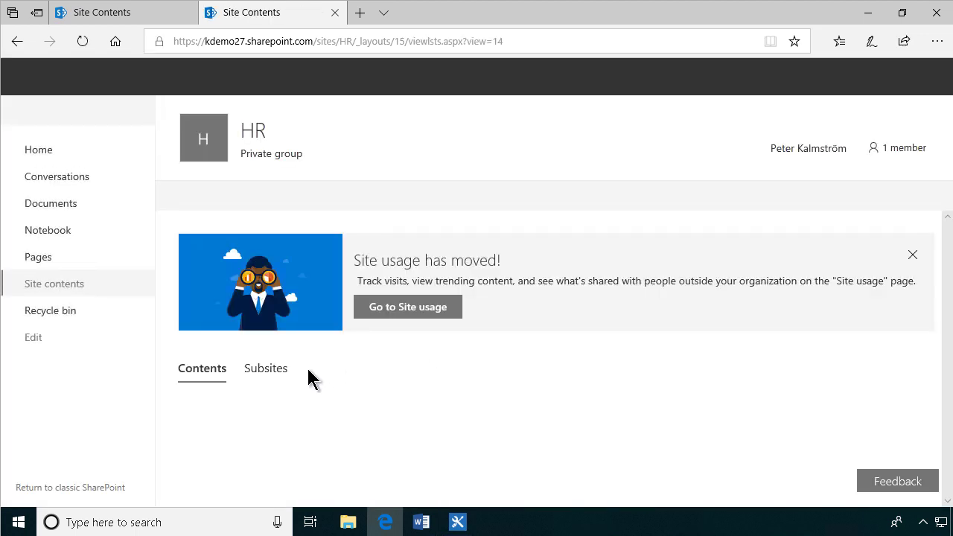
Set item version history to Yes in the Employee Process Settings versioning settings
{"action": "scroll", "coordinate": [346, 432], "scroll_direction": "down", "scroll_amount": 3}
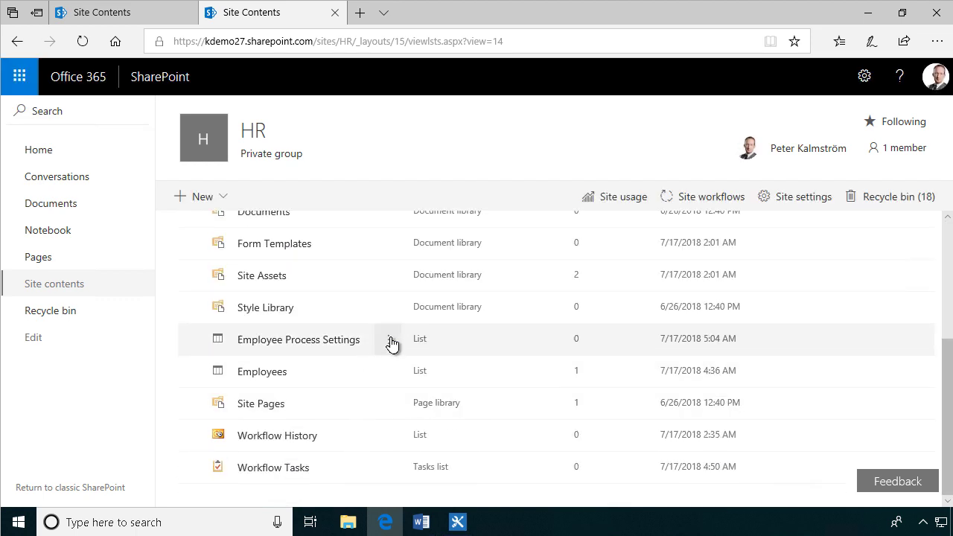
{"action": "left_click", "coordinate": [389, 340]}
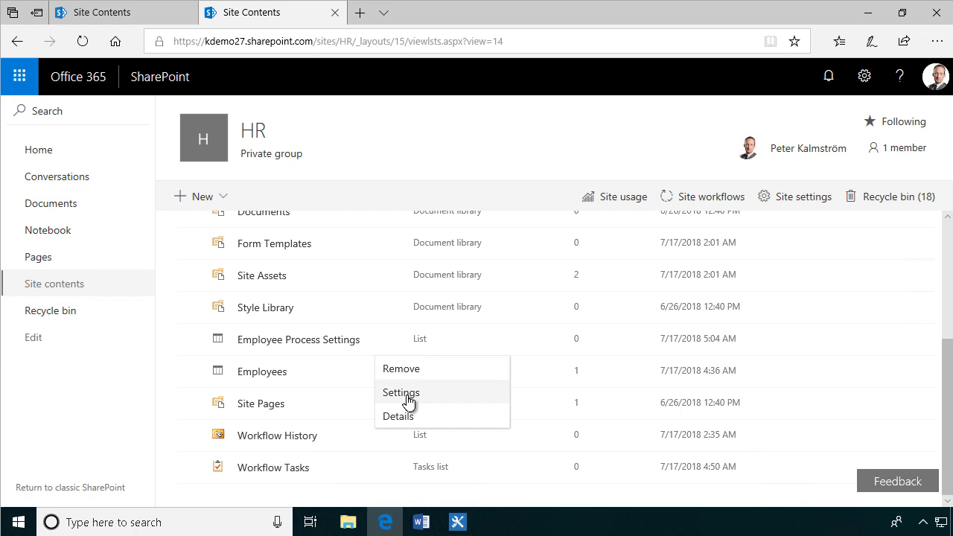
{"action": "left_click", "coordinate": [403, 392]}
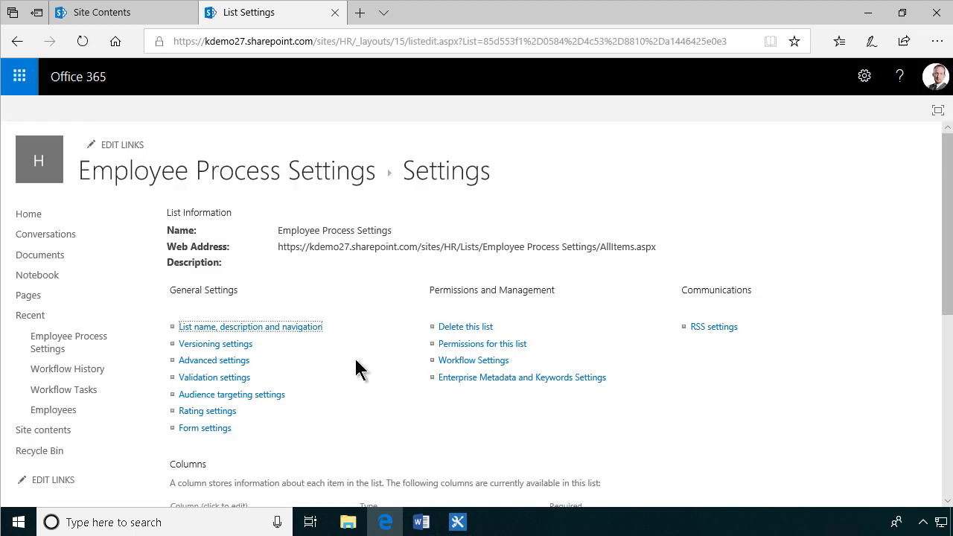
{"action": "left_click", "coordinate": [220, 345]}
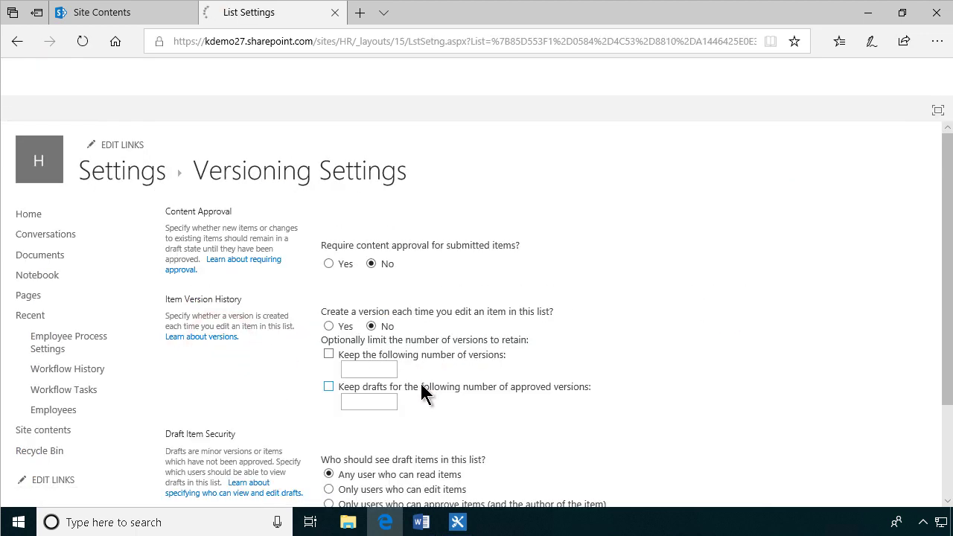
{"action": "left_click", "coordinate": [326, 323]}
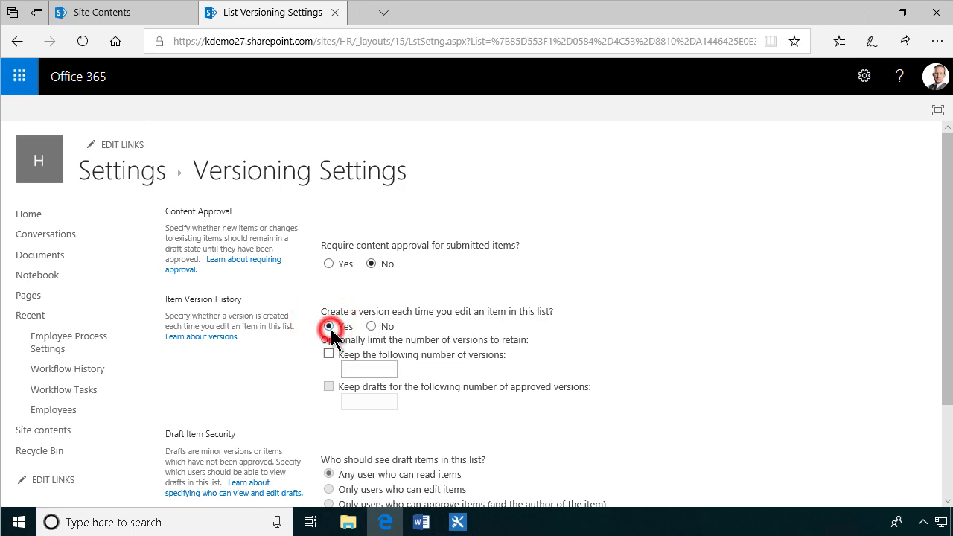
{"action": "scroll", "coordinate": [559, 422], "scroll_direction": "down", "scroll_amount": 2}
{"action": "left_click", "coordinate": [525, 424]}
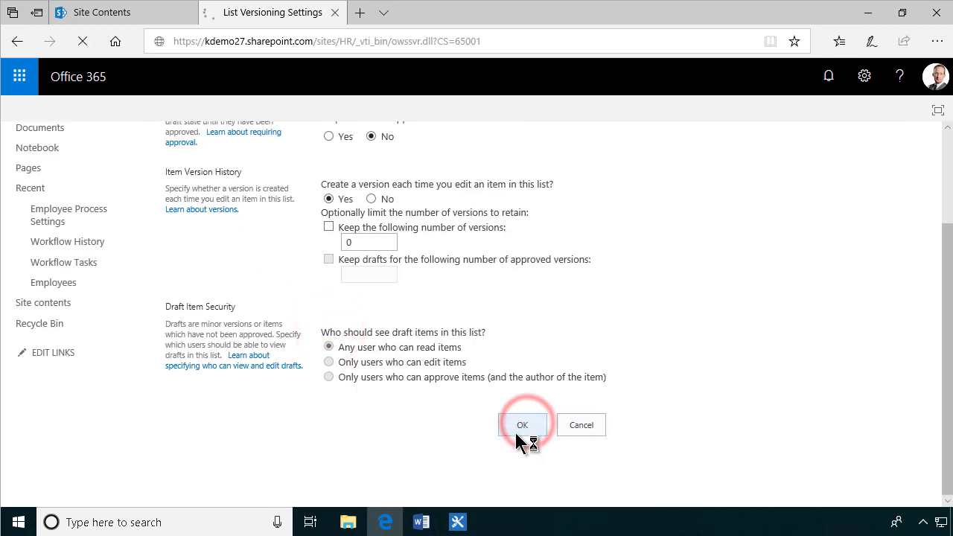
{"action": "scroll", "coordinate": [332, 427], "scroll_direction": "down", "scroll_amount": 4}
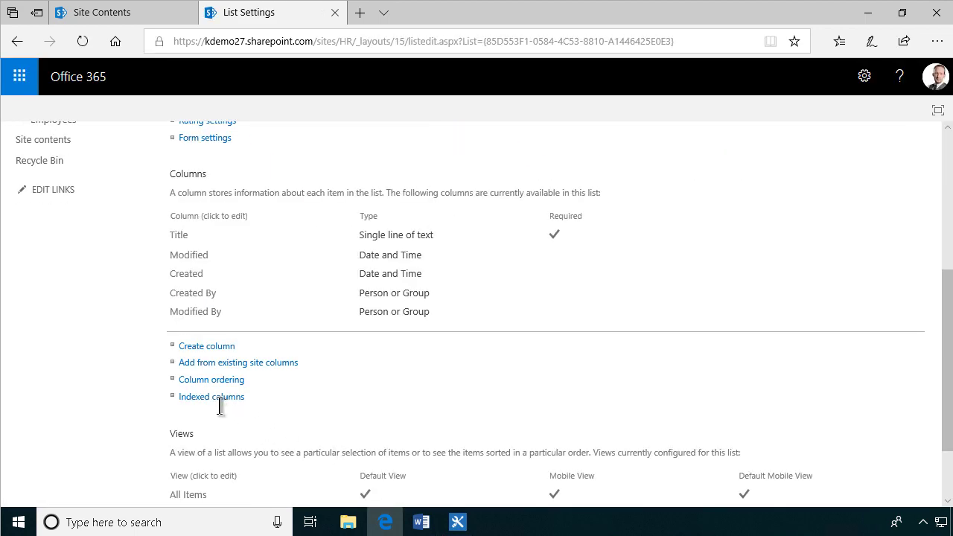
Tick Edit (link to edit item) in the All Items view and set its position to 1
{"action": "left_click", "coordinate": [195, 495]}
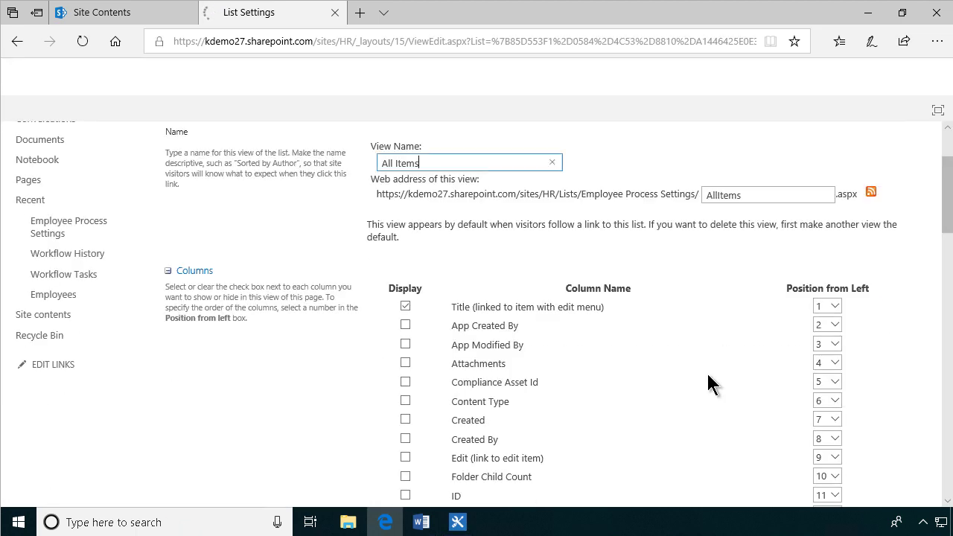
{"action": "scroll", "coordinate": [700, 388], "scroll_direction": "down", "scroll_amount": 5}
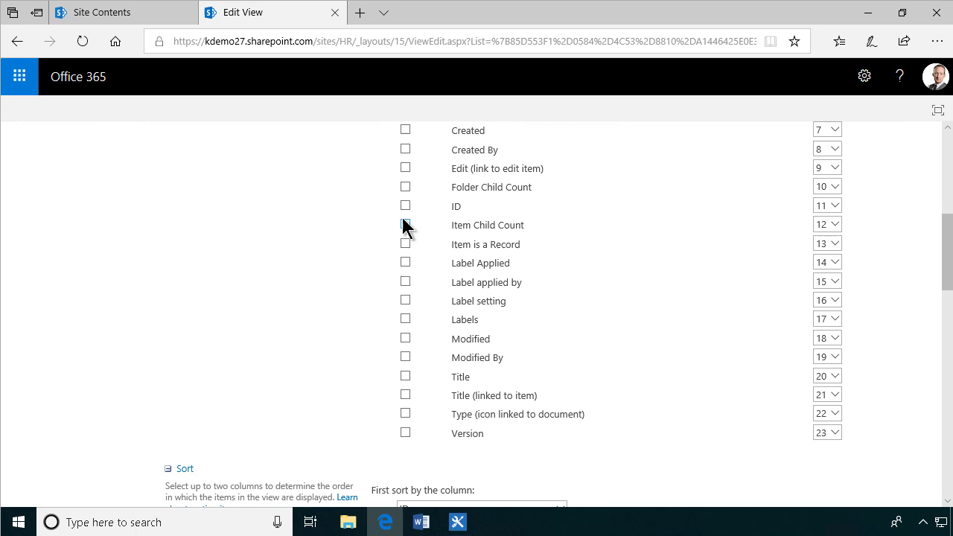
{"action": "left_click", "coordinate": [405, 167]}
{"action": "left_click", "coordinate": [827, 169]}
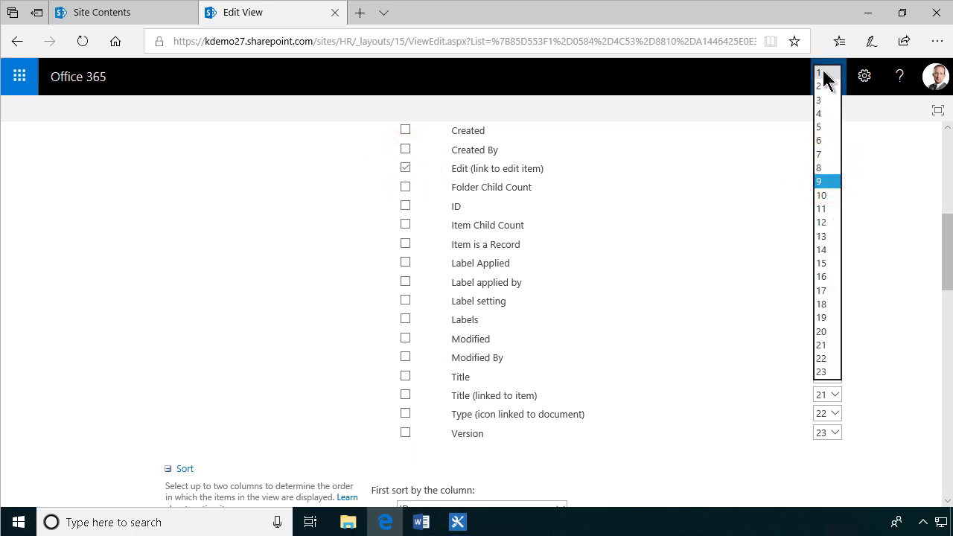
{"action": "left_click", "coordinate": [823, 73]}
{"action": "left_click_drag", "start_coordinate": [946, 242], "coordinate": [945, 142]}
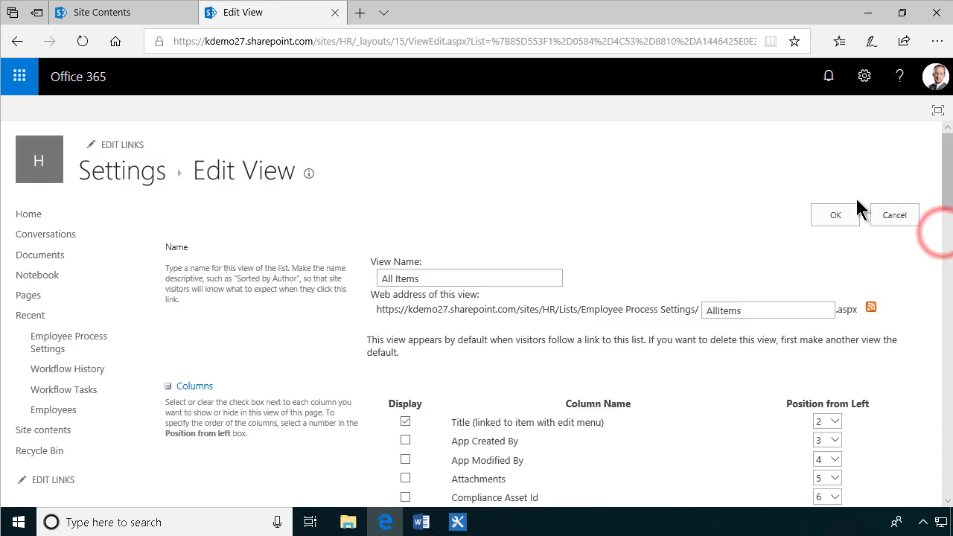
Save the All Items view, then rename the Title column to Position
{"action": "left_click", "coordinate": [833, 212]}
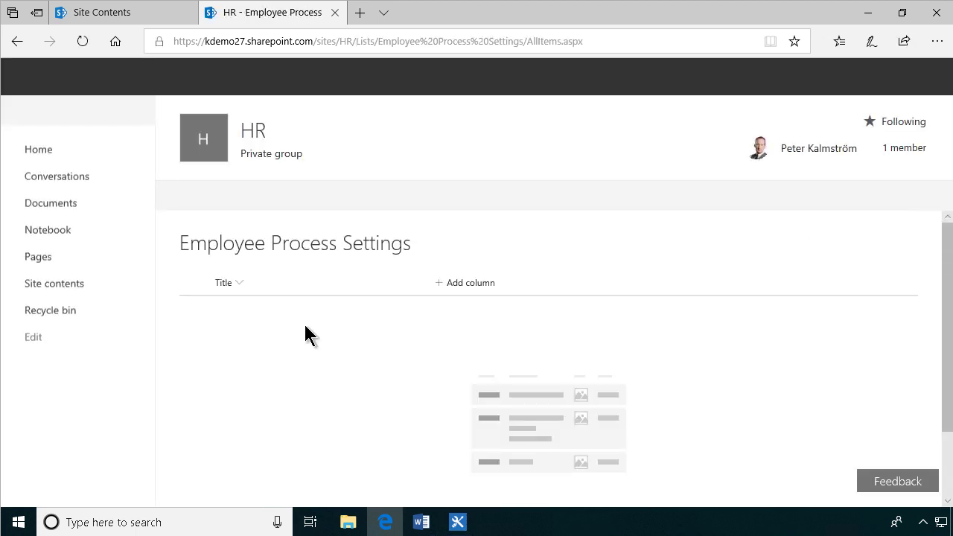
{"action": "left_click", "coordinate": [240, 280]}
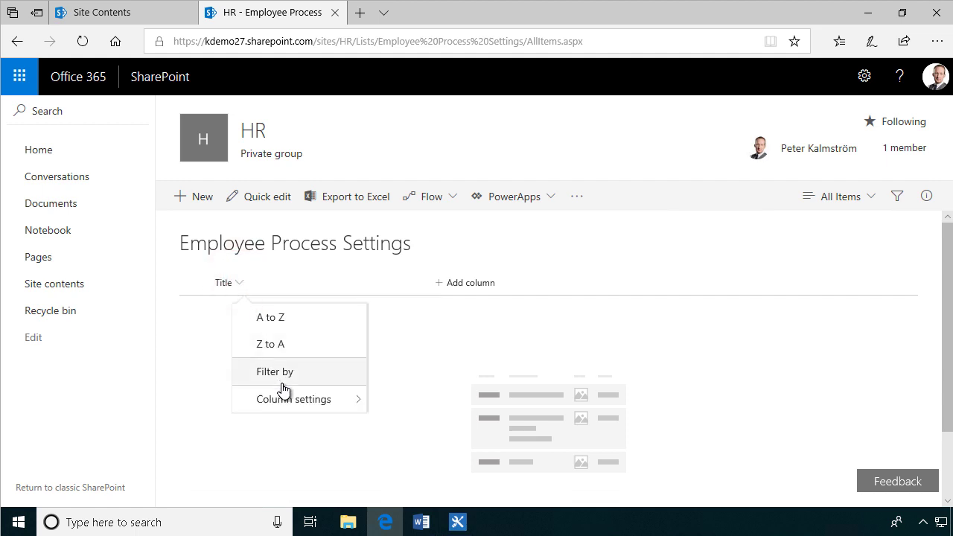
{"action": "left_click", "coordinate": [310, 402]}
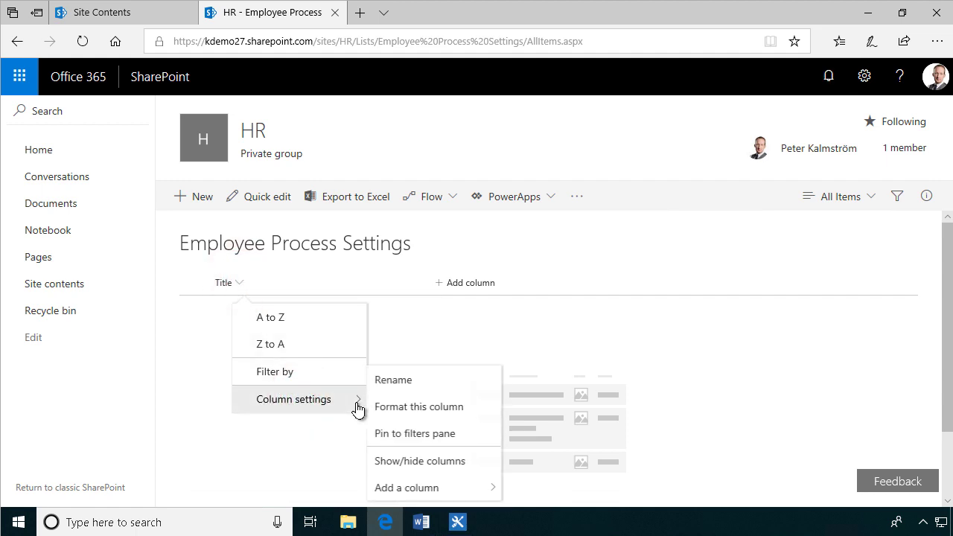
{"action": "left_click", "coordinate": [395, 386]}
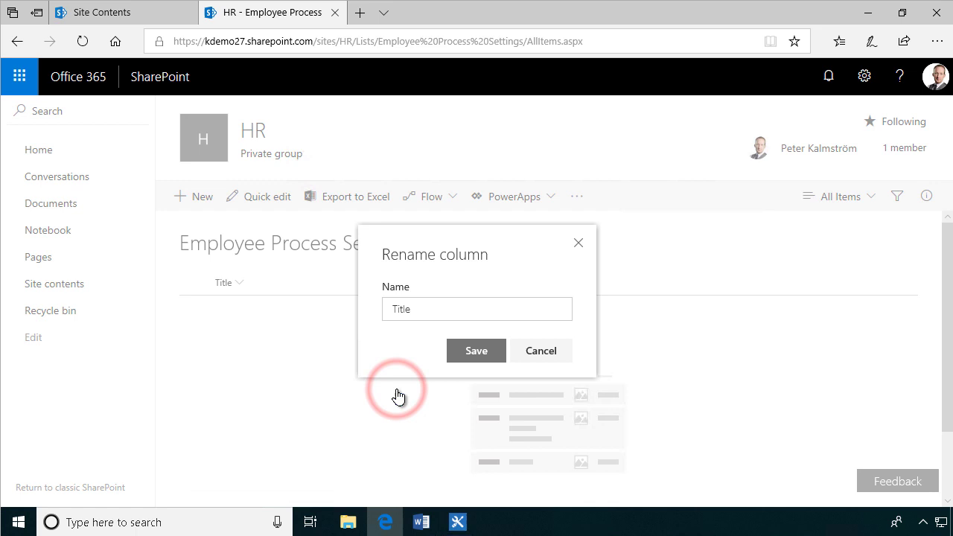
{"action": "left_click", "coordinate": [414, 313]}
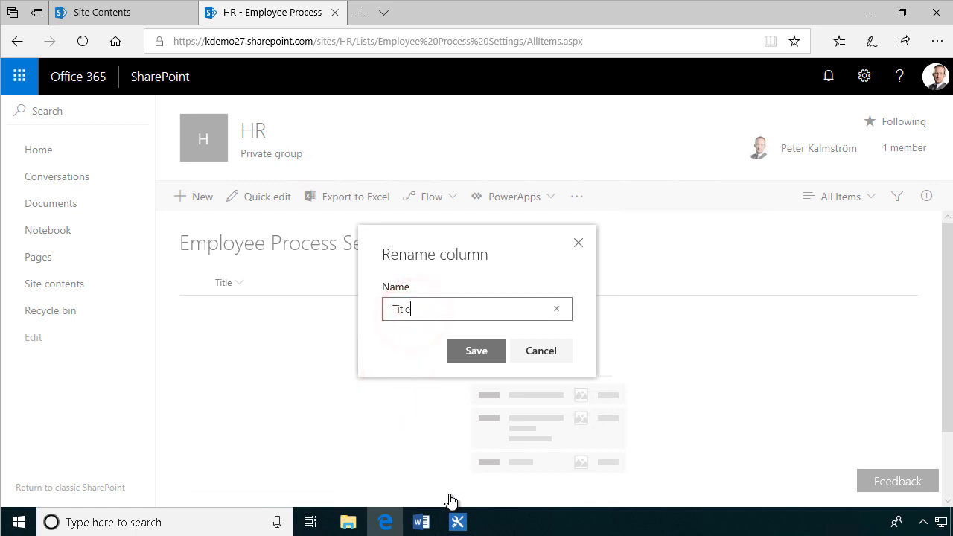
{"action": "left_click", "coordinate": [422, 524]}
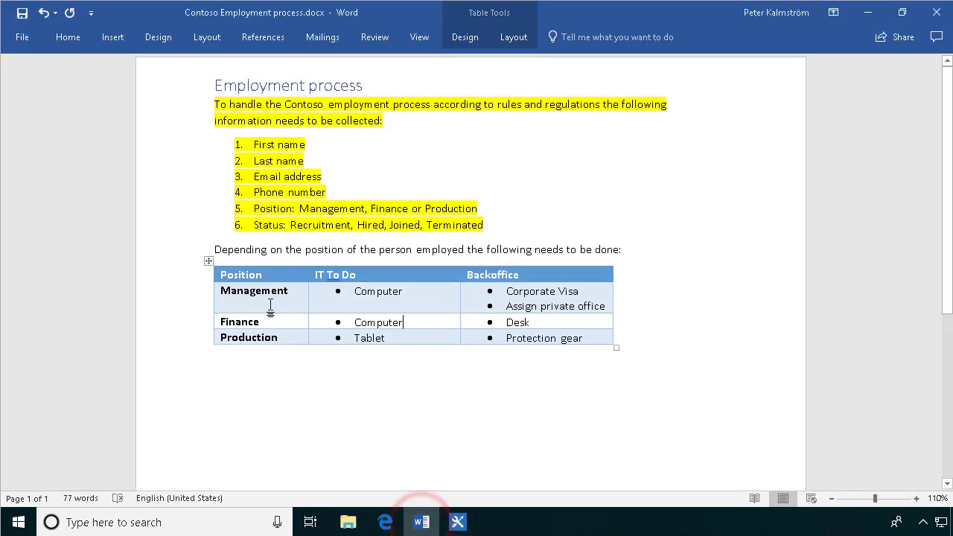
{"action": "left_click", "coordinate": [447, 417]}
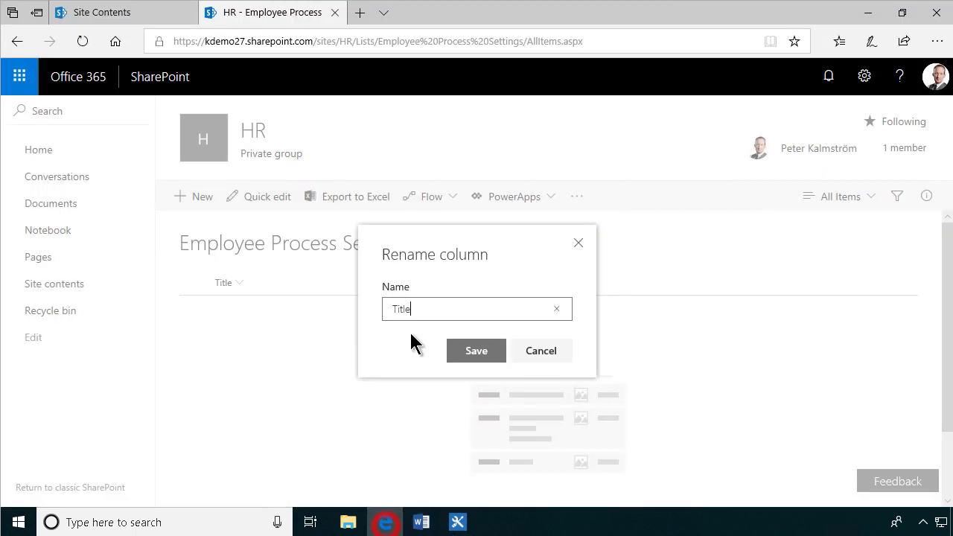
{"action": "double_click", "coordinate": [415, 310]}
{"action": "left_click", "coordinate": [473, 351]}
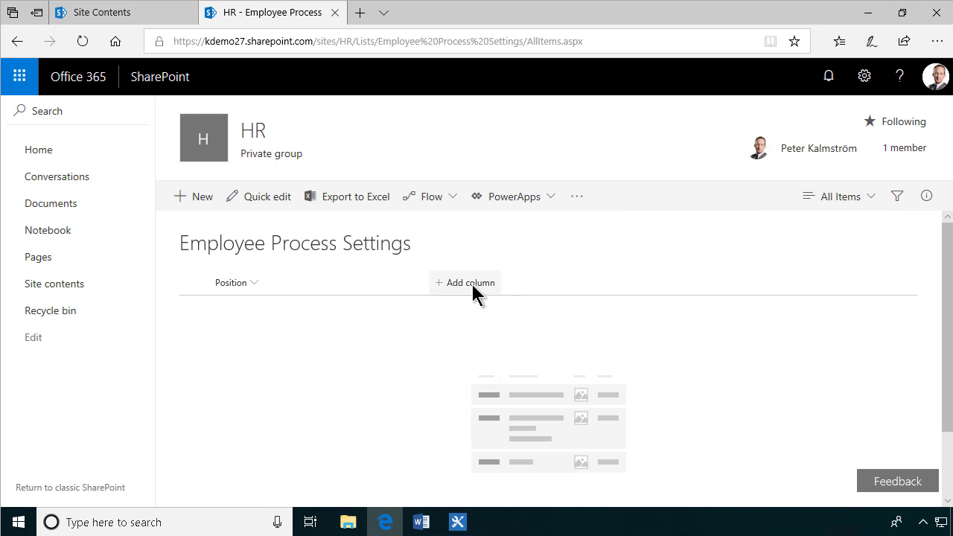
Create two multiple-lines-of-text columns, 'IT To Do' and 'Backoffice To Do'
{"action": "left_click", "coordinate": [491, 283]}
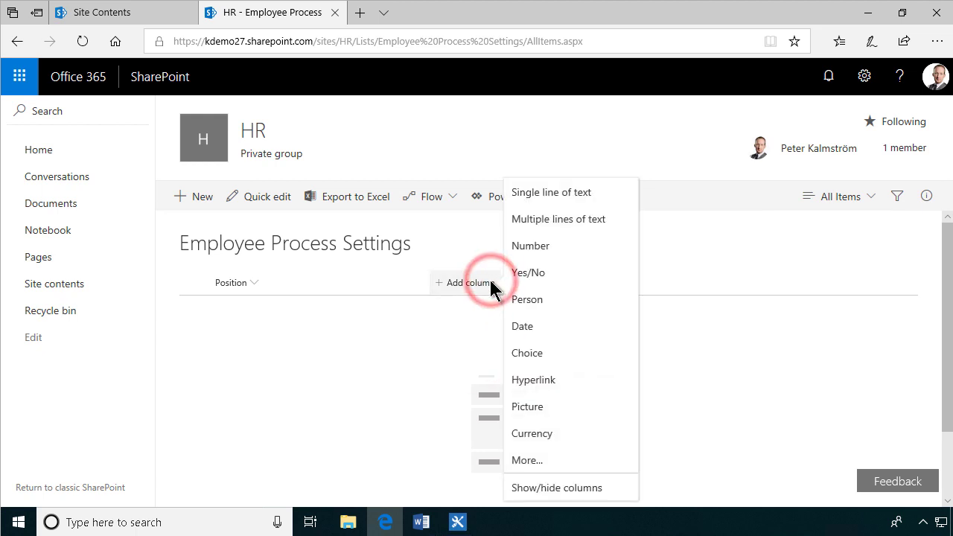
{"action": "left_click", "coordinate": [548, 221]}
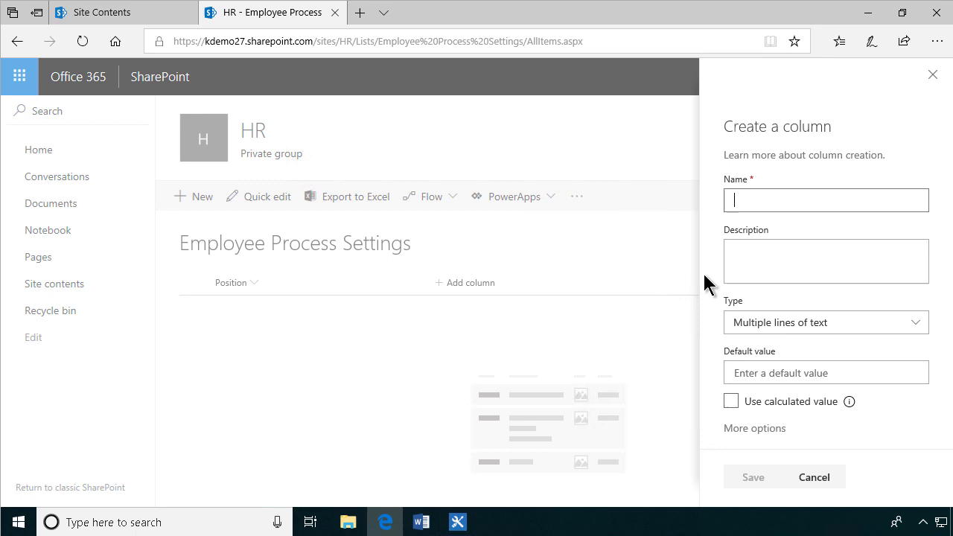
{"action": "type", "text": "IT To Do"}
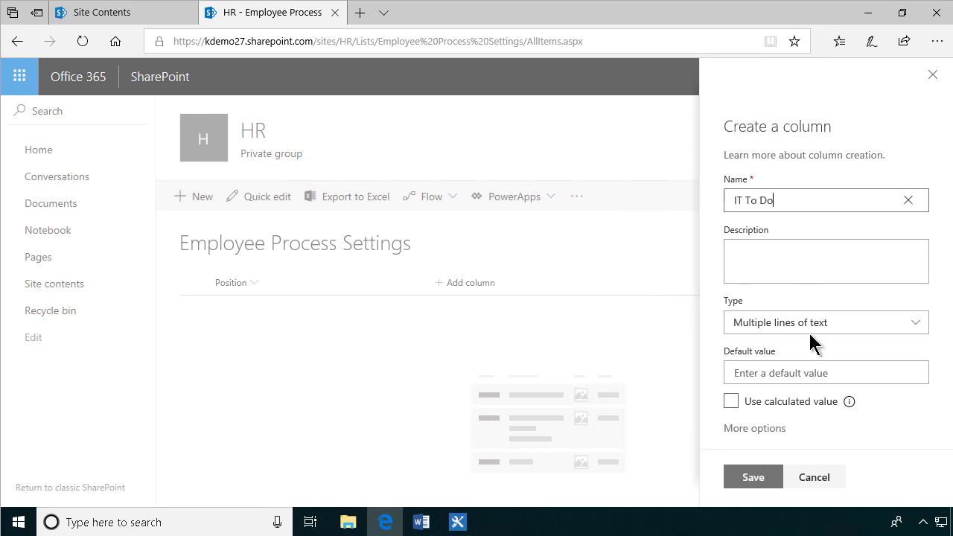
{"action": "left_click", "coordinate": [757, 478]}
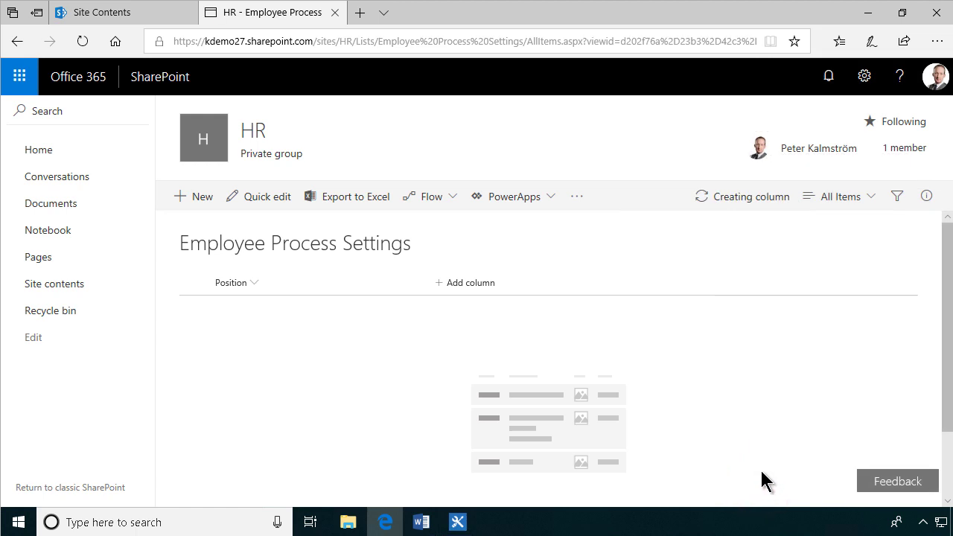
{"action": "left_click", "coordinate": [648, 283]}
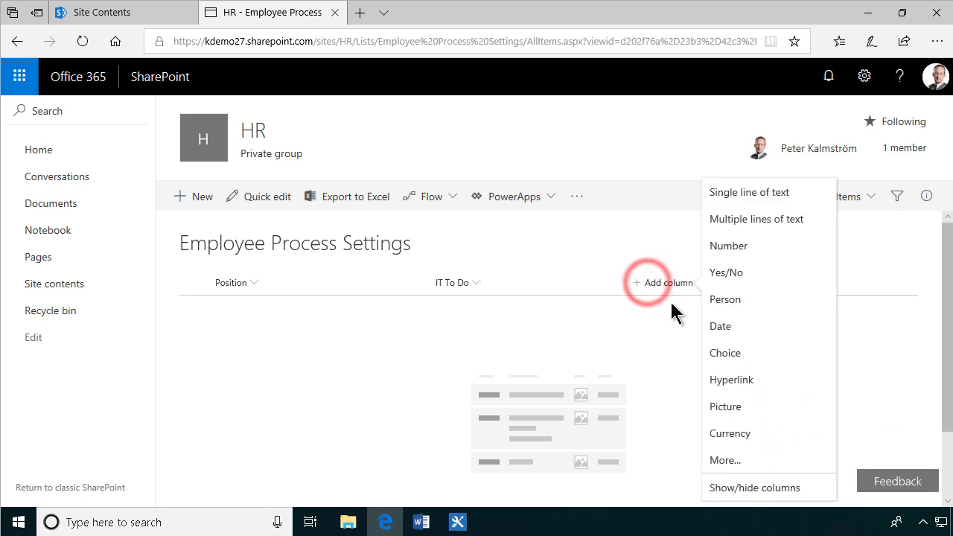
{"action": "left_click", "coordinate": [743, 222]}
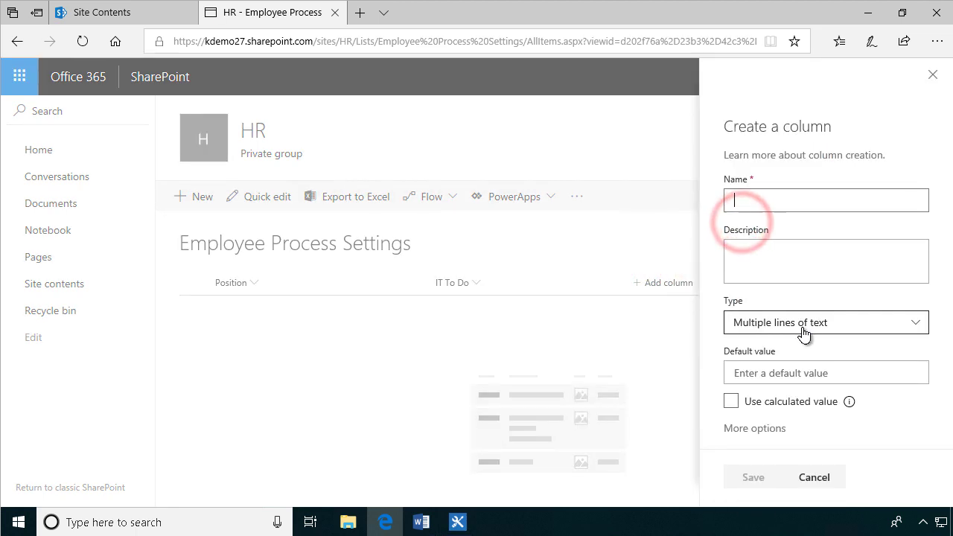
{"action": "type", "text": "Backoffice To Do"}
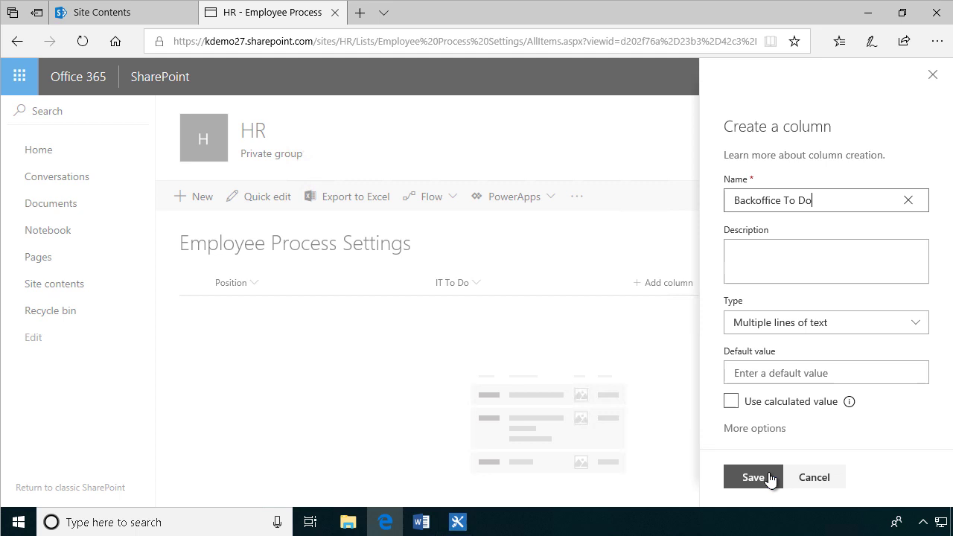
{"action": "left_click", "coordinate": [767, 477]}
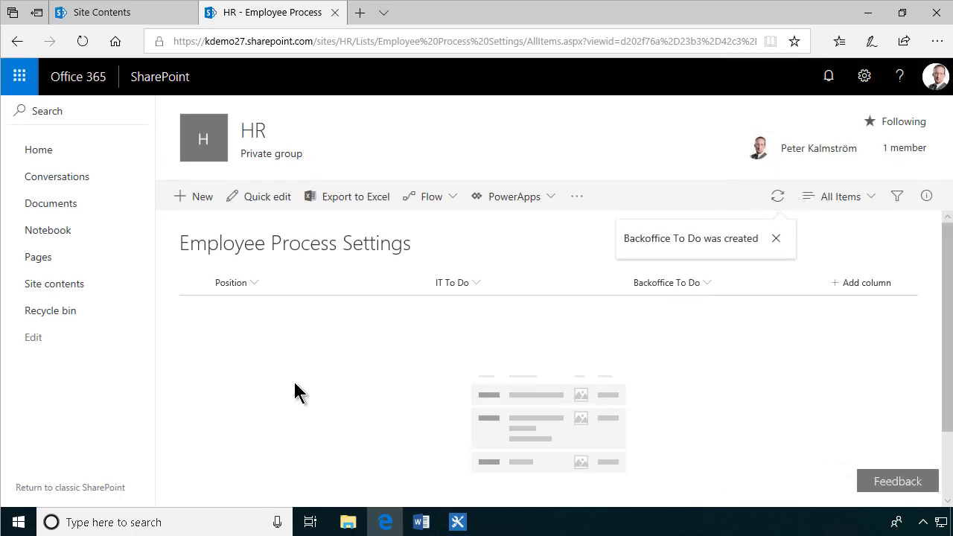
Open the list in grid edit, snap Edge and Word side by side, and start entering Managment
{"action": "left_click", "coordinate": [269, 196]}
{"action": "key", "text": "super+Left"}
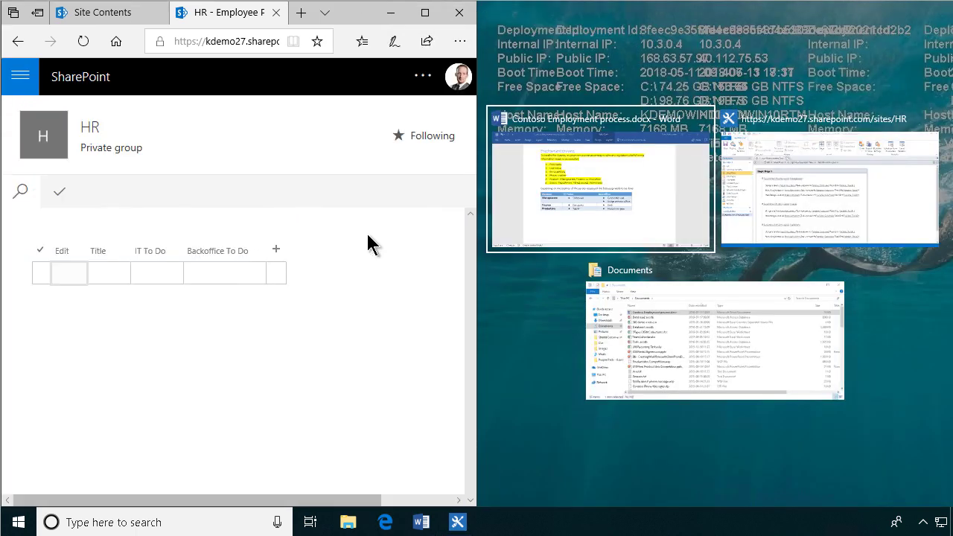
{"action": "left_click", "coordinate": [105, 267]}
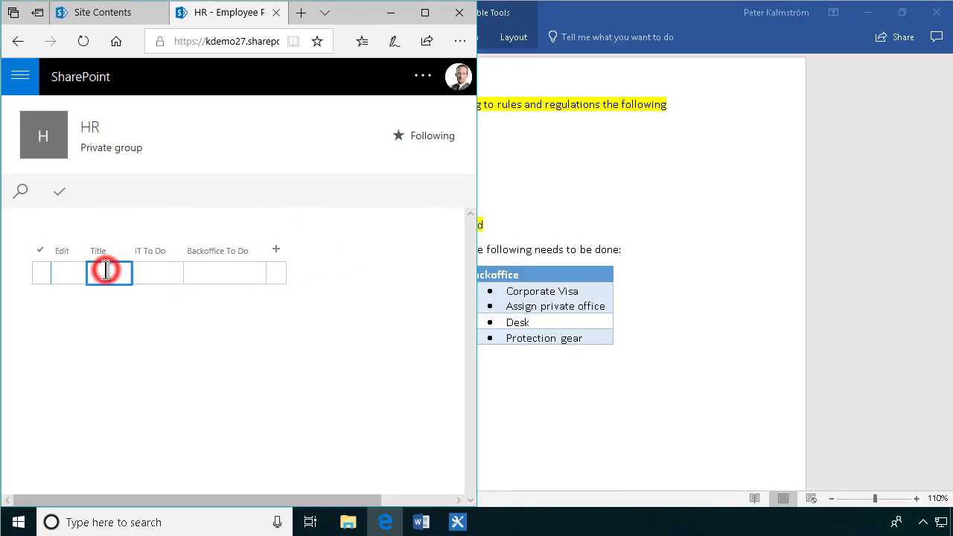
{"action": "left_click", "coordinate": [649, 215]}
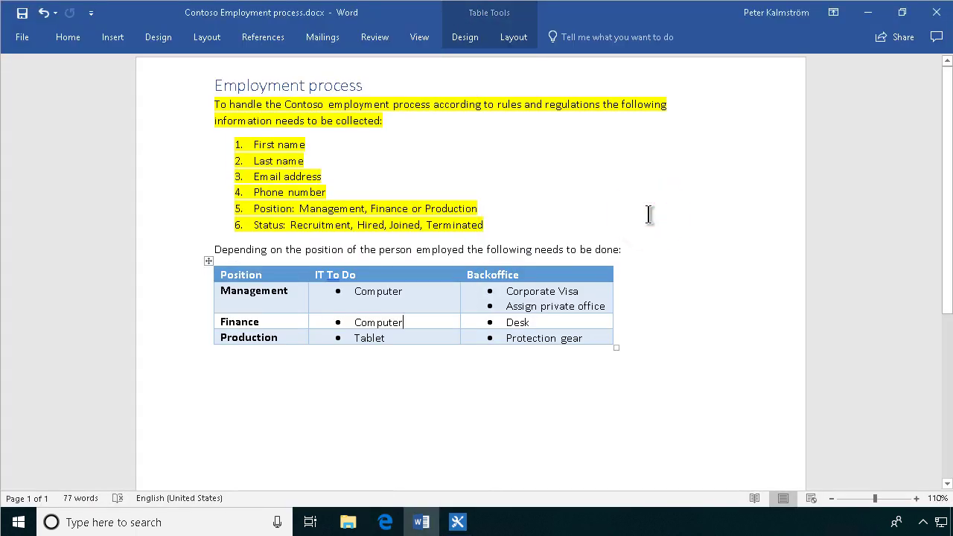
{"action": "key", "text": "super+Right"}
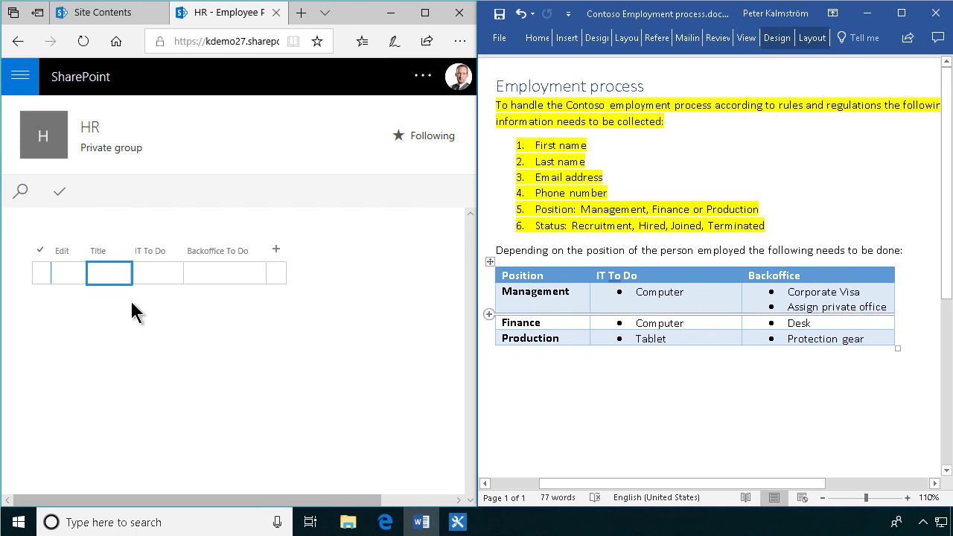
{"action": "left_click", "coordinate": [105, 272]}
{"action": "type", "text": "Managment"}
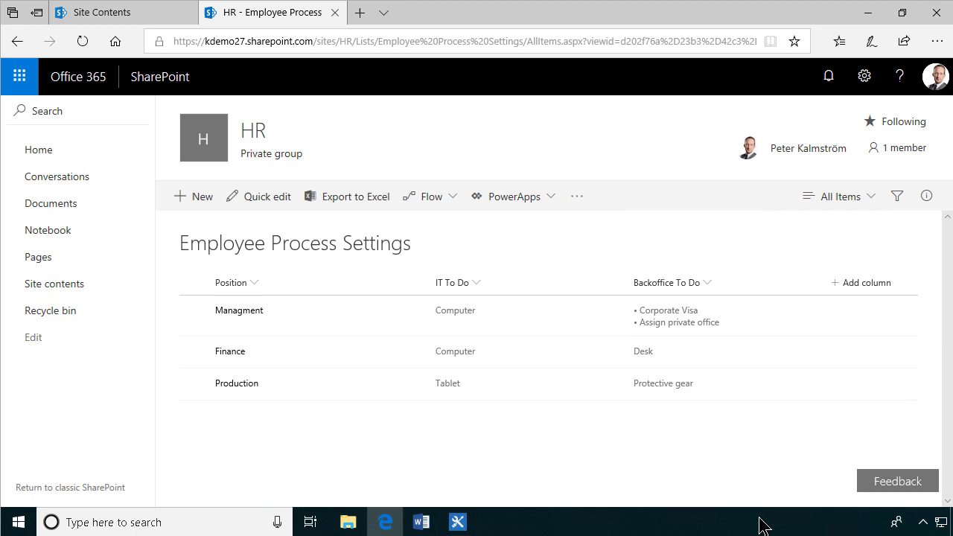
{"action": "left_click", "coordinate": [194, 311]}
{"action": "left_click", "coordinate": [197, 198]}
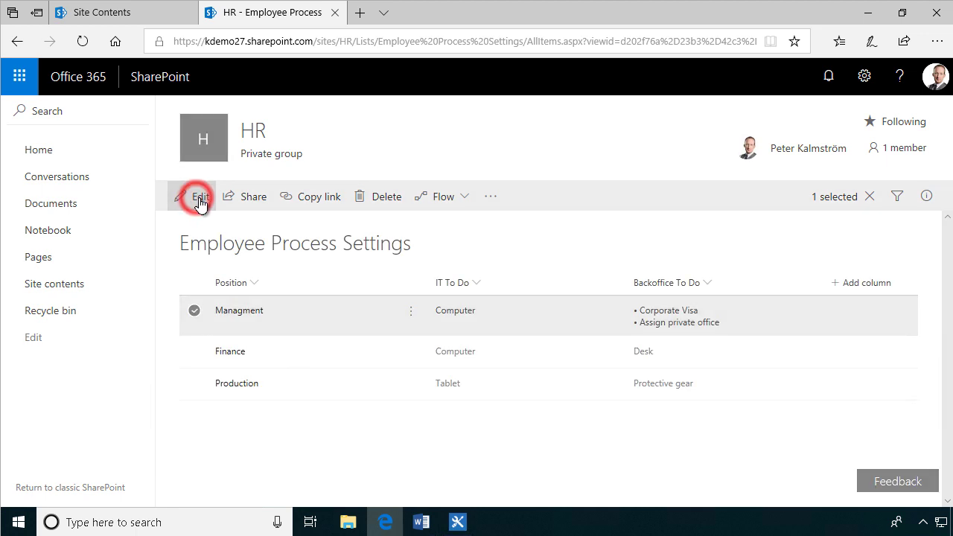
{"action": "left_click", "coordinate": [583, 277]}
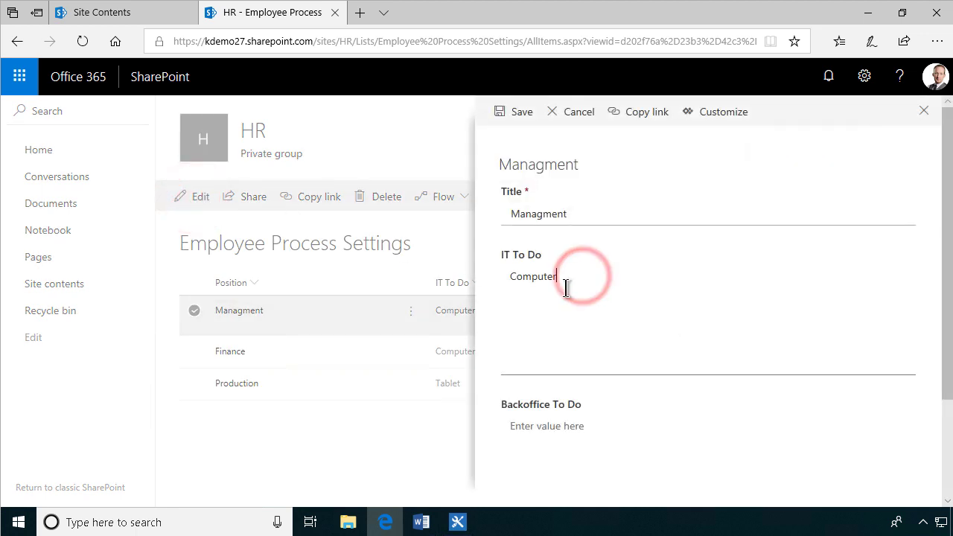
{"action": "key", "text": "Return"}
{"action": "left_click", "coordinate": [592, 298]}
{"action": "type", "text": "http://www.kalmstrom.com"}
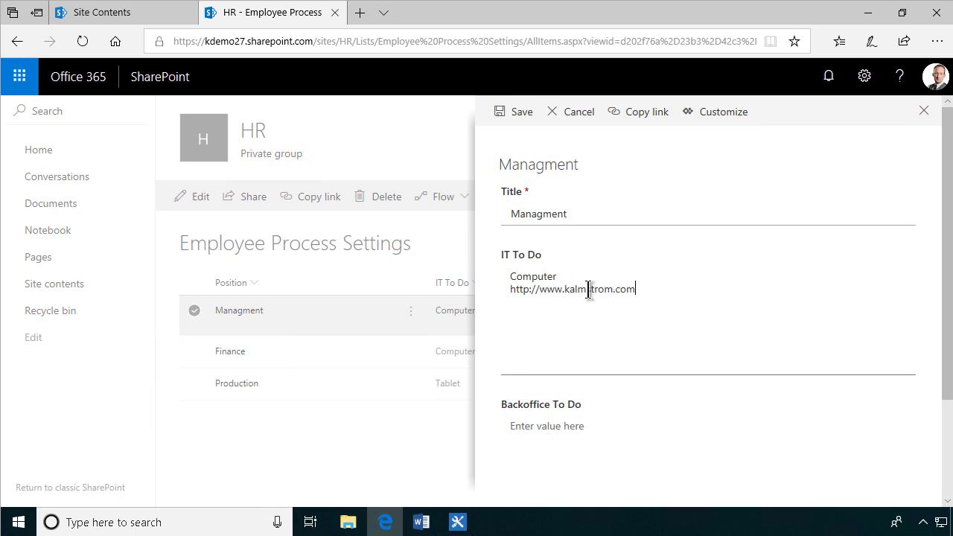
{"action": "left_click", "coordinate": [523, 114]}
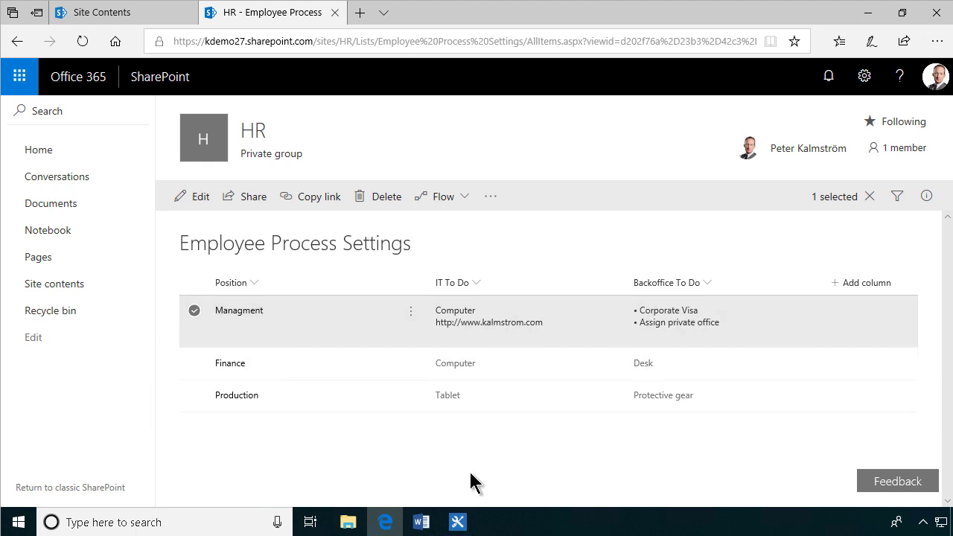
Close the old Assign New Employee Tasks workflow in SharePoint Designer
{"action": "mouse_move", "coordinate": [463, 524]}
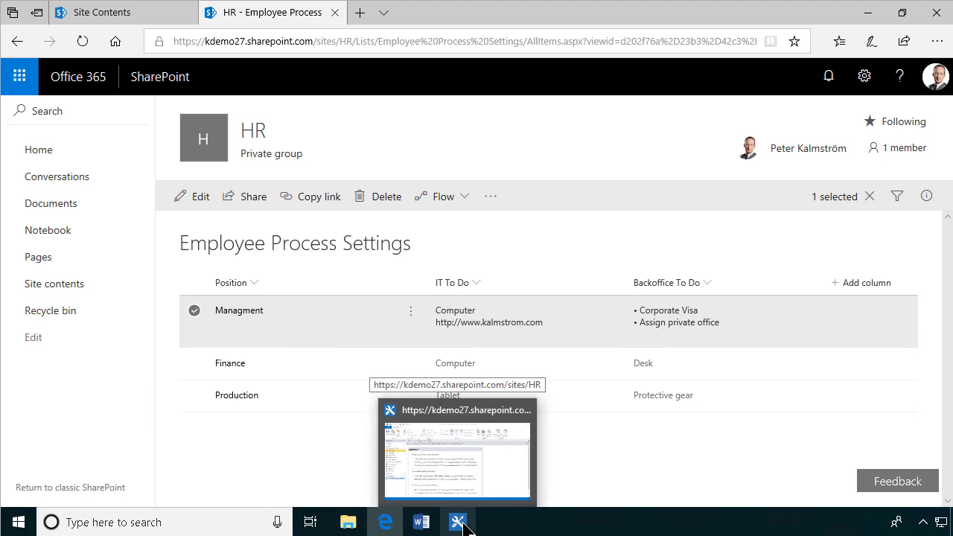
{"action": "left_click", "coordinate": [464, 524]}
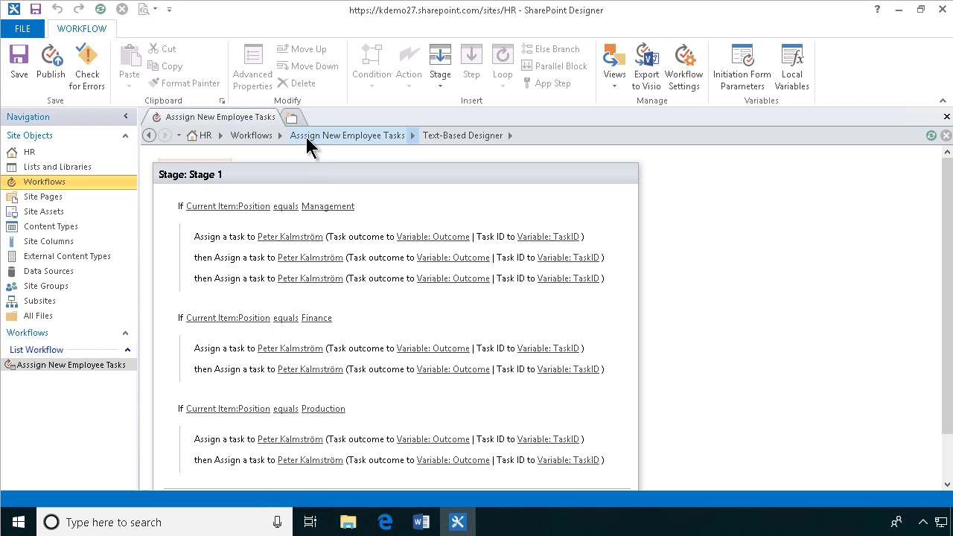
{"action": "left_click", "coordinate": [317, 135]}
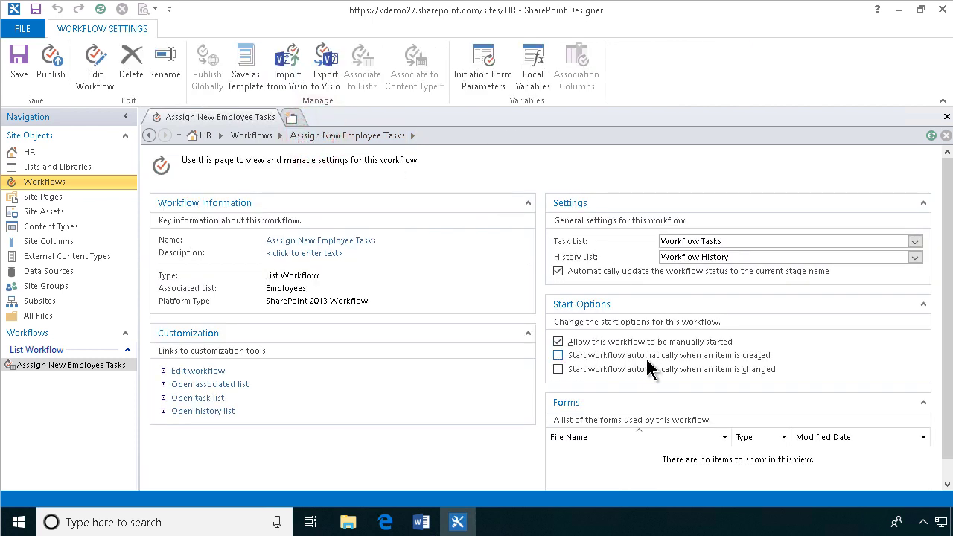
{"action": "right_click", "coordinate": [249, 122]}
{"action": "left_click", "coordinate": [271, 153]}
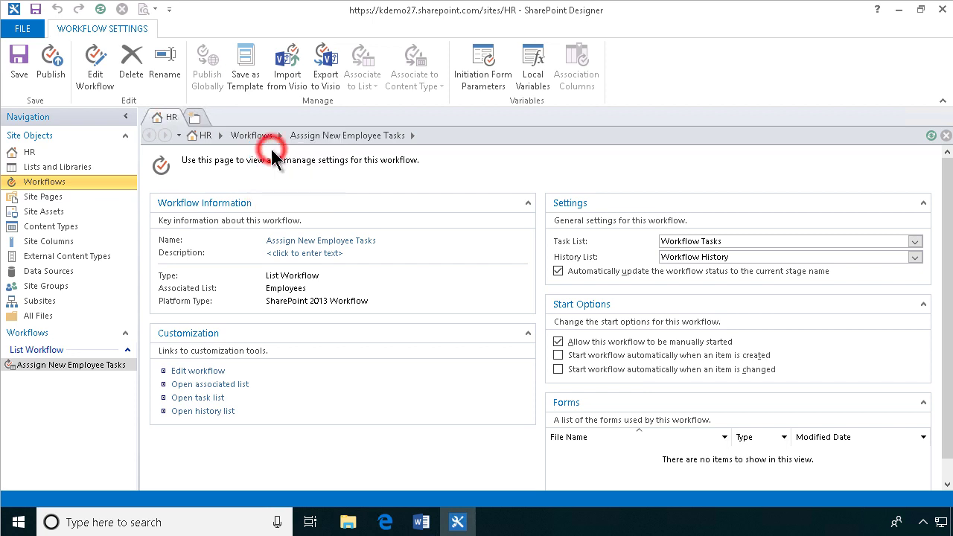
Create an Employees list workflow named 'Dynamic WF New Employee'
{"action": "left_click", "coordinate": [47, 183]}
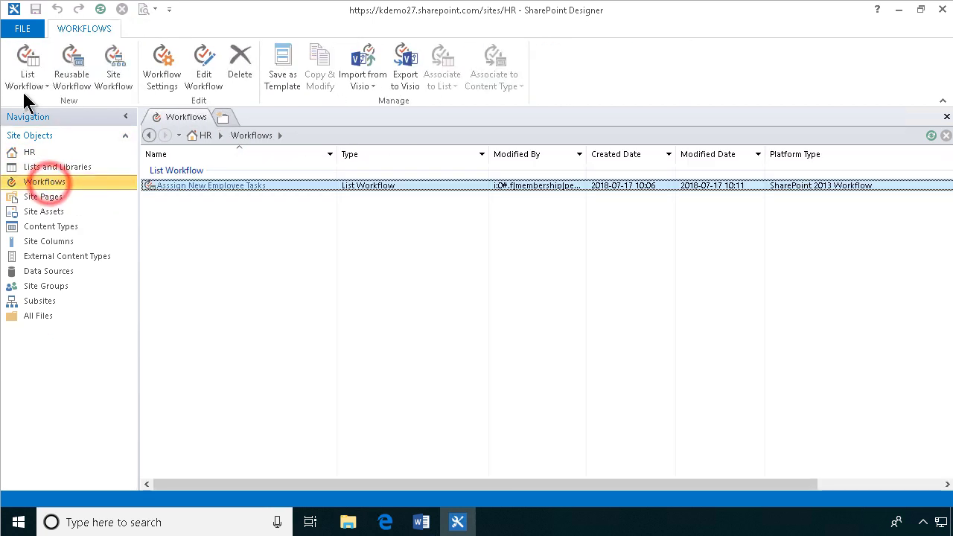
{"action": "left_click", "coordinate": [36, 83]}
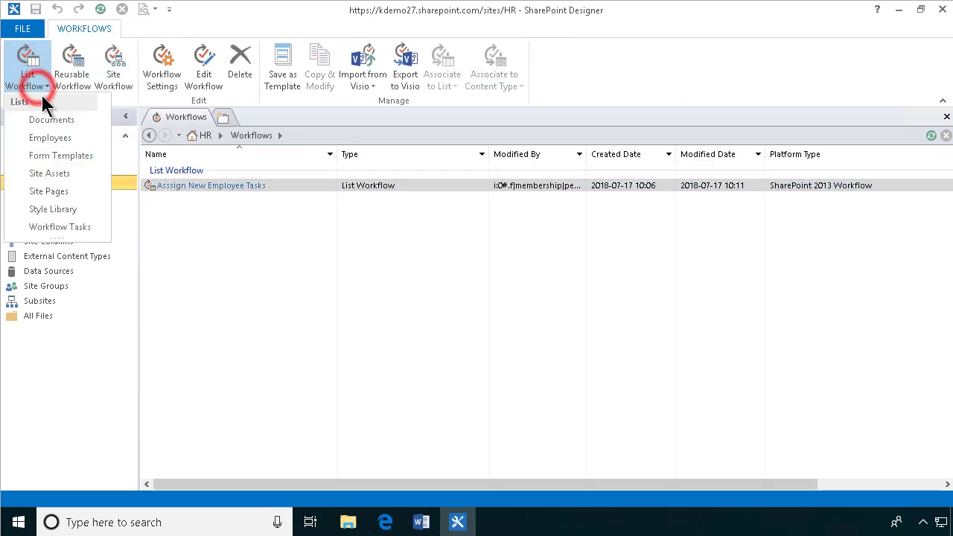
{"action": "left_click", "coordinate": [59, 140]}
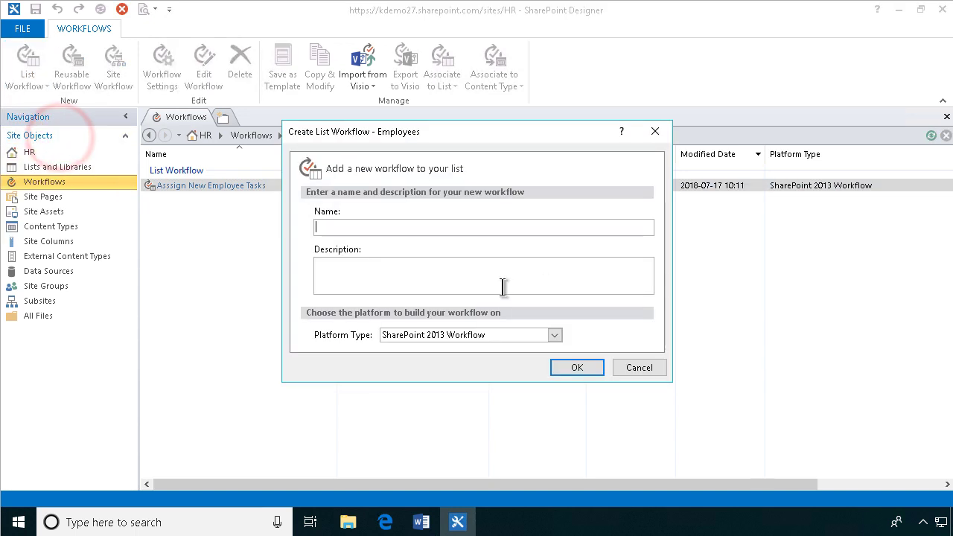
{"action": "type", "text": "Dynamic"}
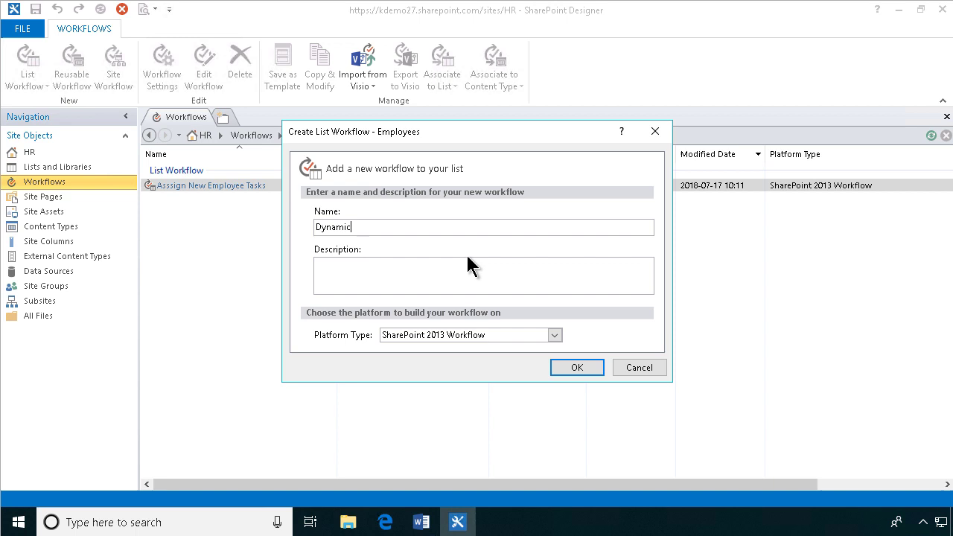
{"action": "type", "text": " WF New Employee"}
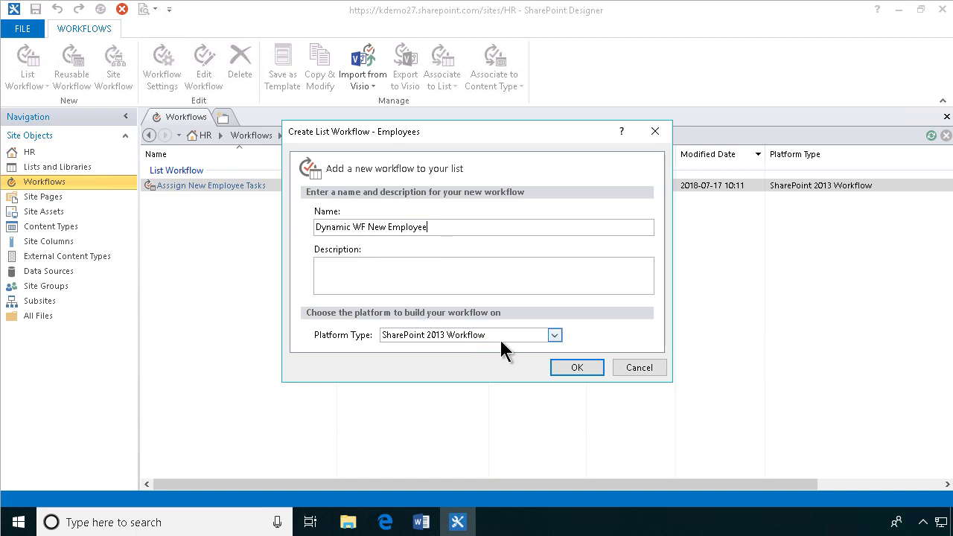
{"action": "left_click", "coordinate": [572, 366]}
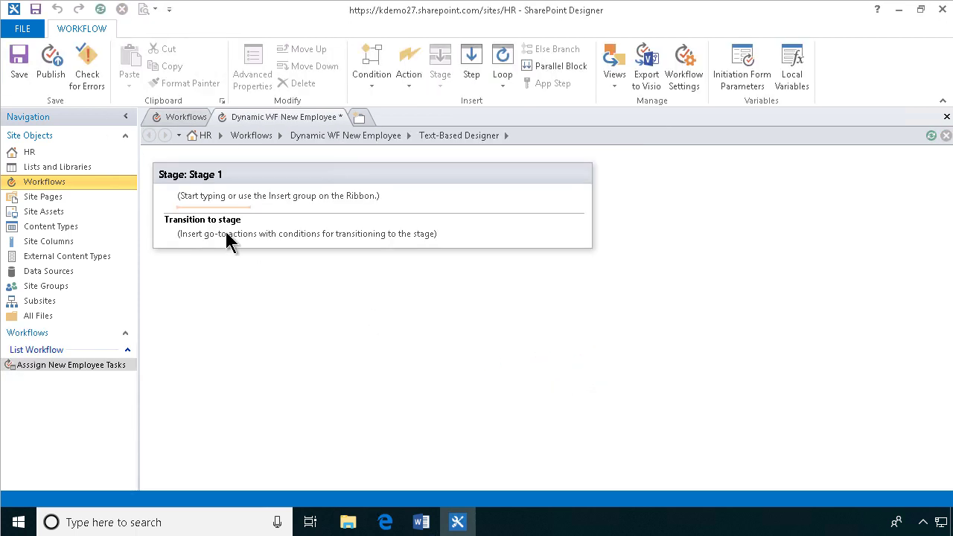
Make Stage 1 go to End of Workflow
{"action": "left_click", "coordinate": [230, 234]}
{"action": "type", "text": "go"}
{"action": "key", "text": "Return"}
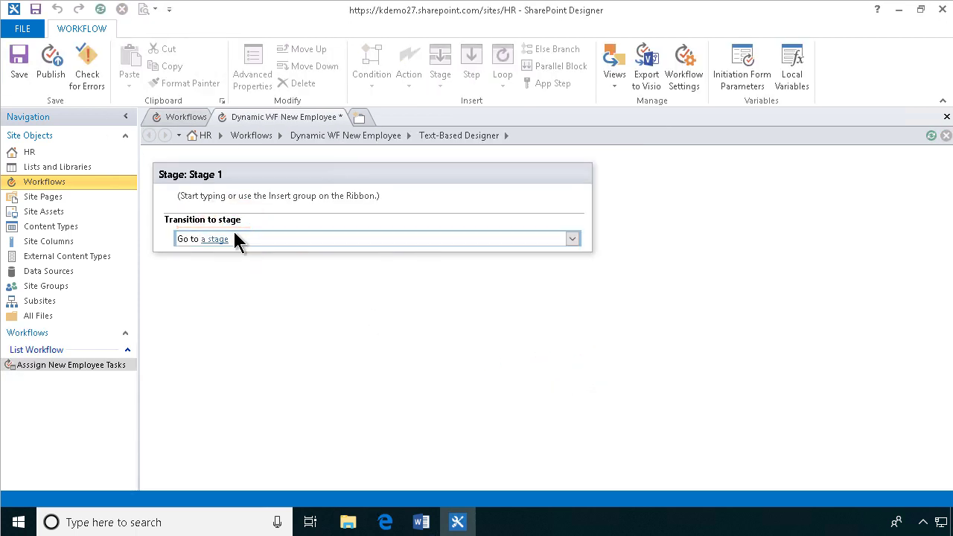
{"action": "left_click", "coordinate": [216, 238]}
{"action": "left_click", "coordinate": [227, 266]}
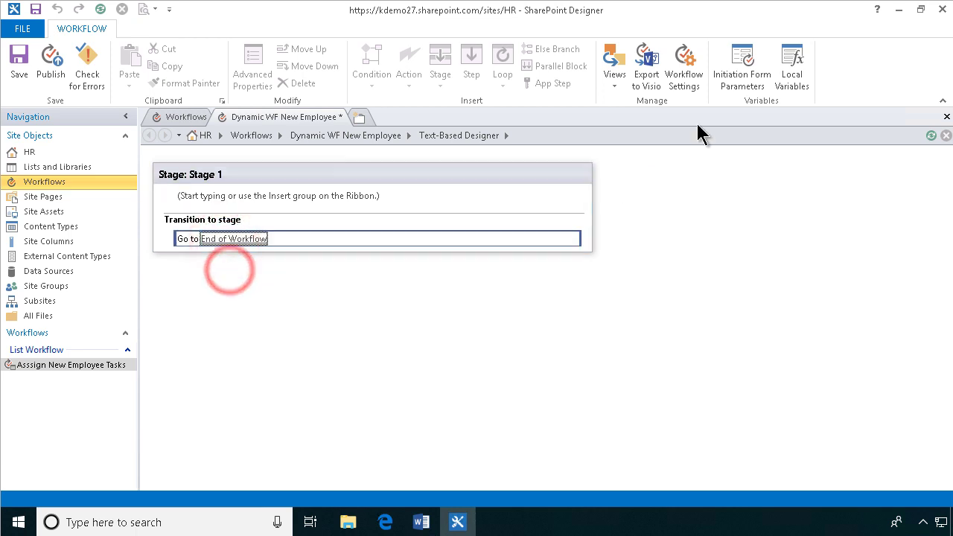
Set the workflow to start automatically when an item is created
{"action": "left_click", "coordinate": [686, 66]}
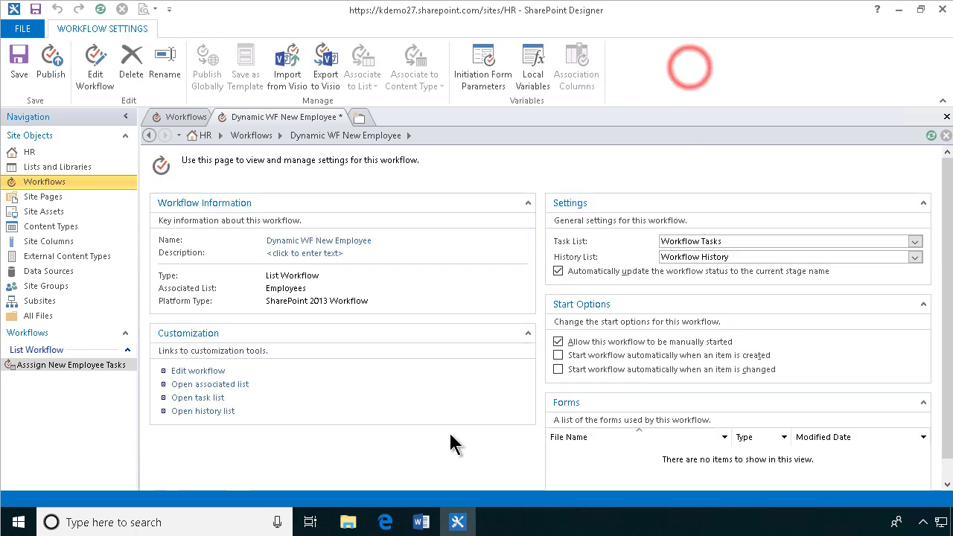
{"action": "left_click", "coordinate": [558, 355]}
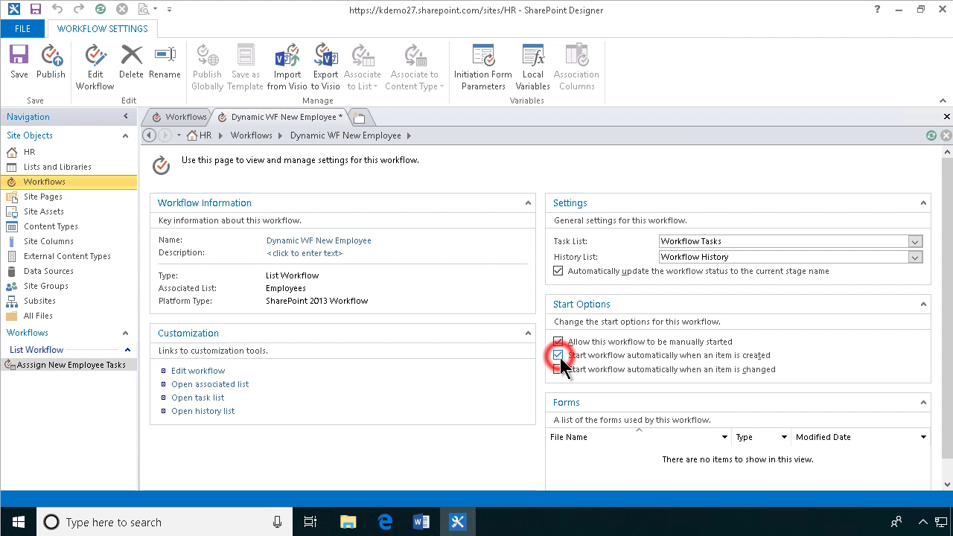
{"action": "left_click", "coordinate": [200, 372]}
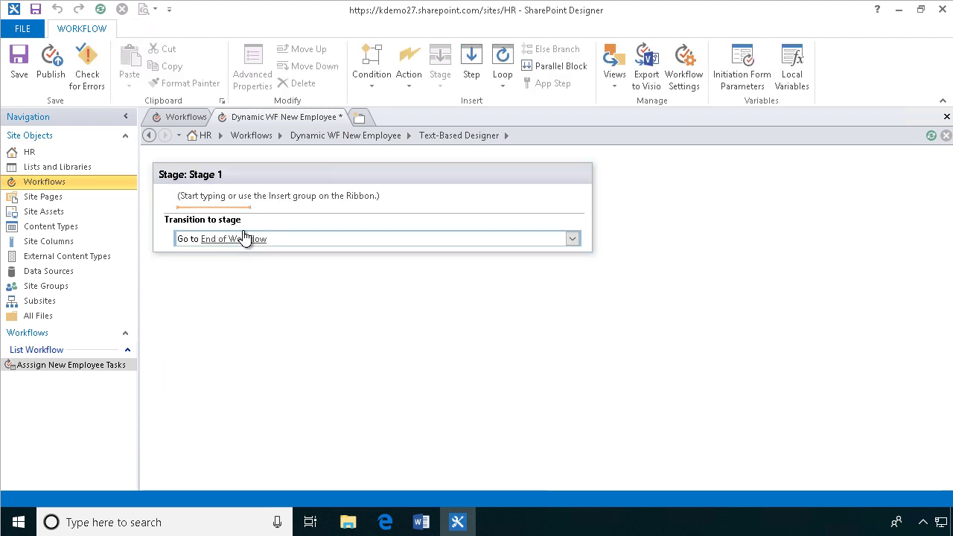
Add a new String local variable named IT
{"action": "left_click", "coordinate": [234, 196]}
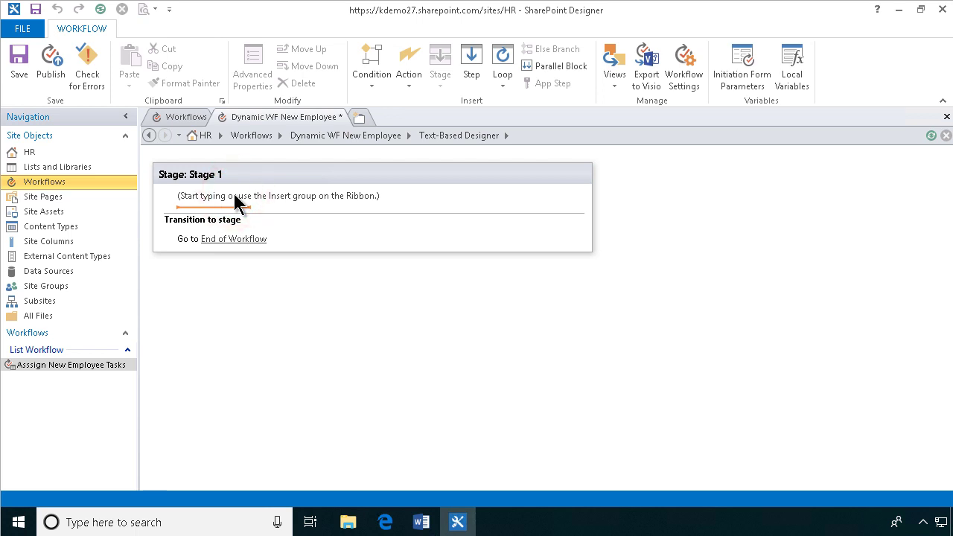
{"action": "left_click", "coordinate": [230, 198]}
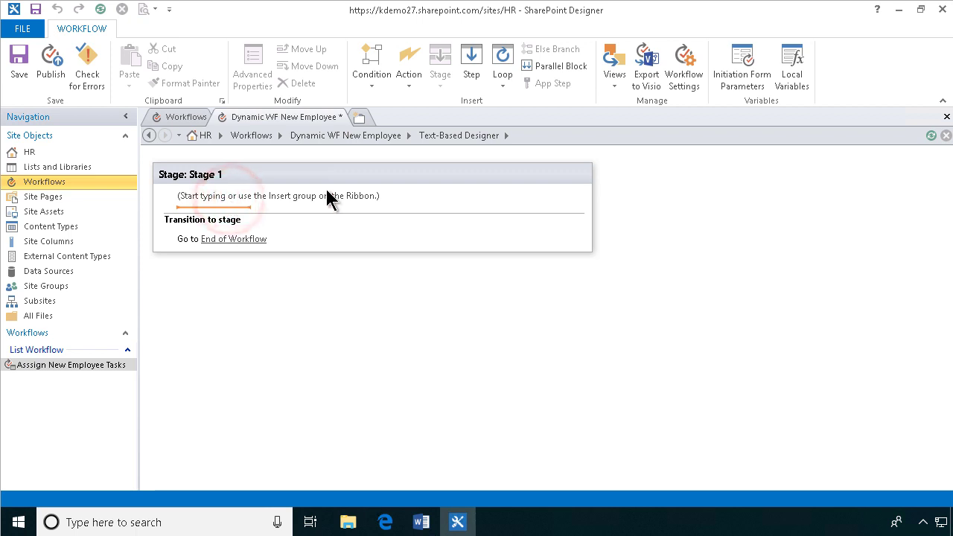
{"action": "left_click", "coordinate": [793, 71]}
{"action": "left_click", "coordinate": [564, 202]}
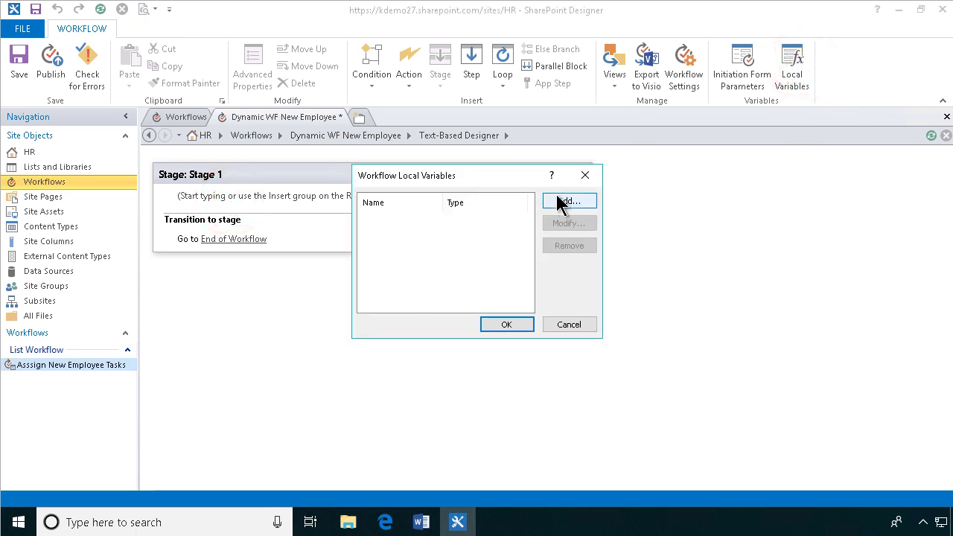
Add String local variables ITToDo and BackOfficeToDo and confirm the variables list
{"action": "type", "text": "IT"}
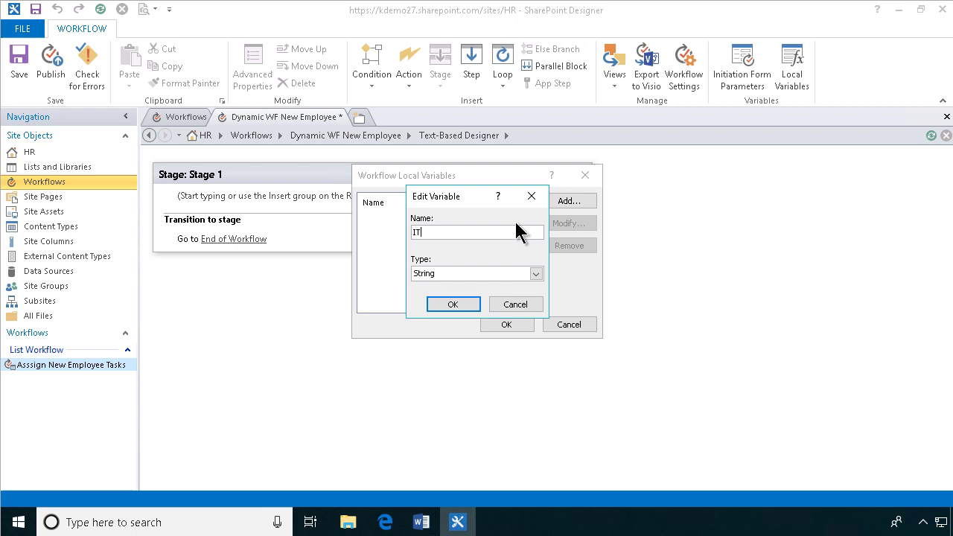
{"action": "type", "text": "ToDo"}
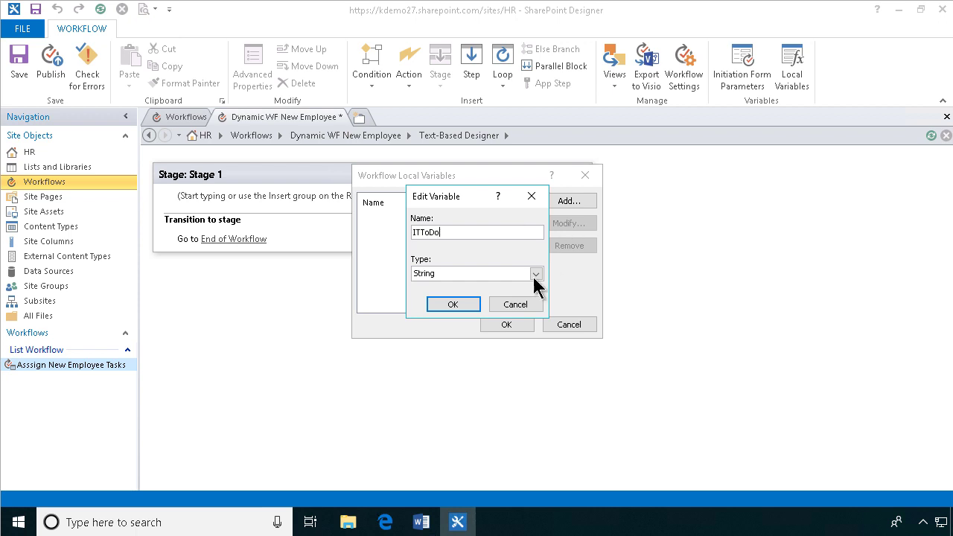
{"action": "left_click", "coordinate": [450, 303]}
{"action": "left_click", "coordinate": [581, 201]}
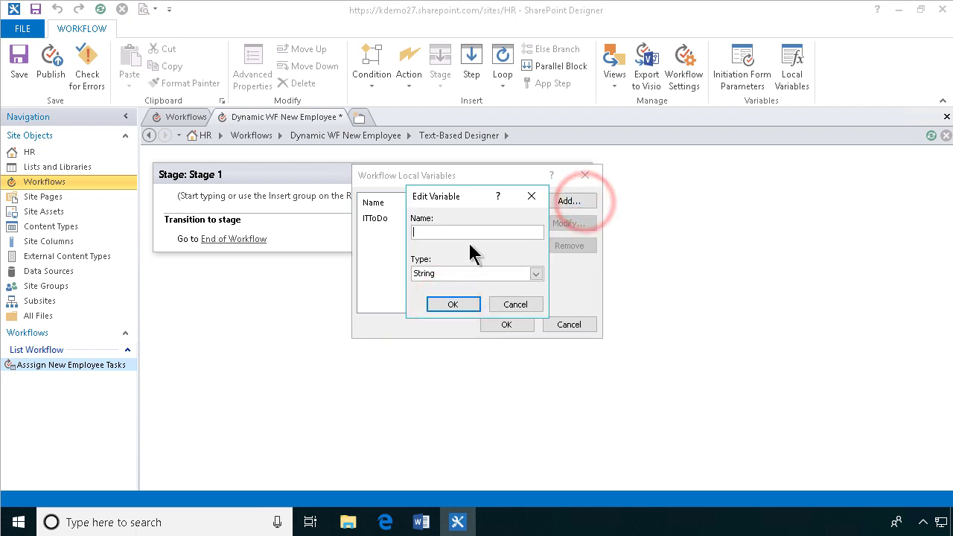
{"action": "type", "text": "BackOfficeToDo"}
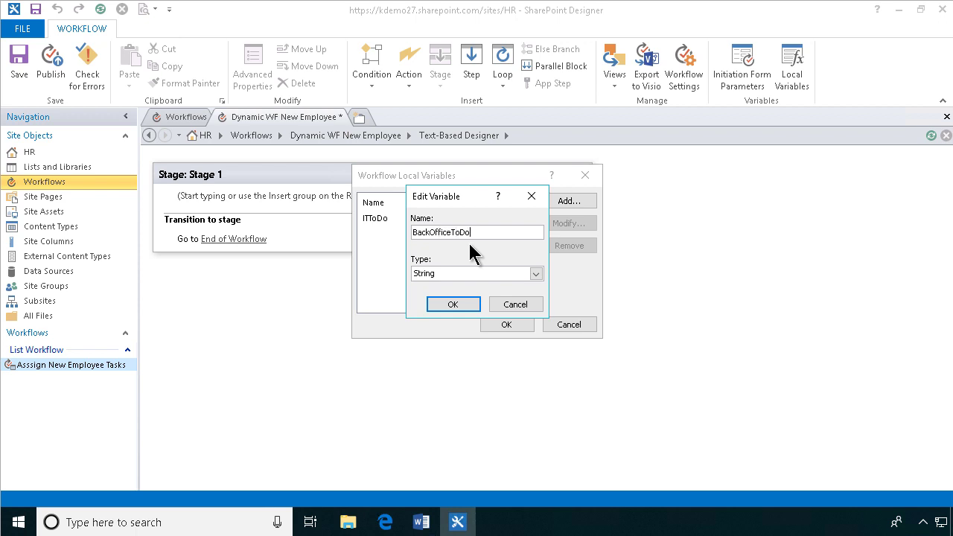
{"action": "left_click", "coordinate": [453, 304]}
{"action": "left_click", "coordinate": [527, 325]}
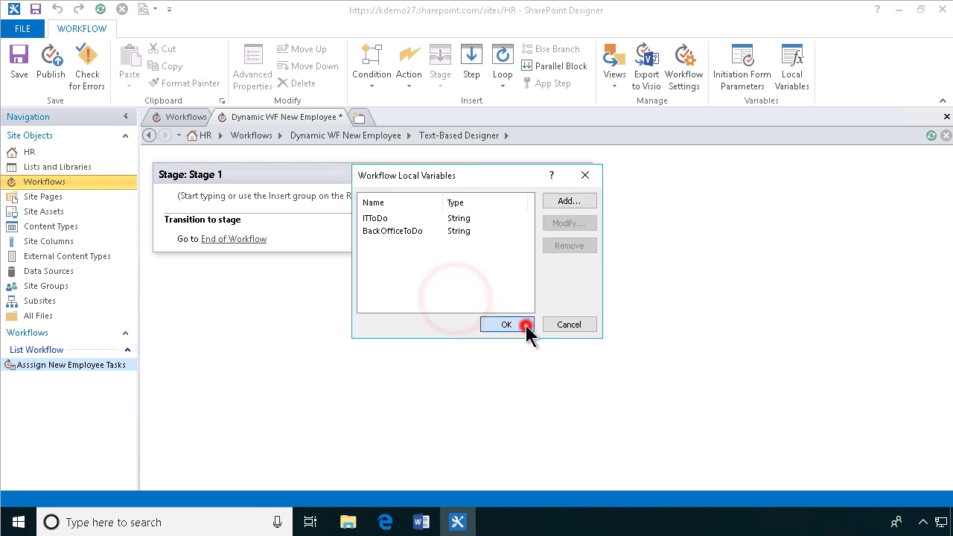
Insert a Set Workflow Variable action in Stage 1 targeting the ITToDo variable
{"action": "left_click", "coordinate": [199, 204]}
{"action": "type", "text": "set wor"}
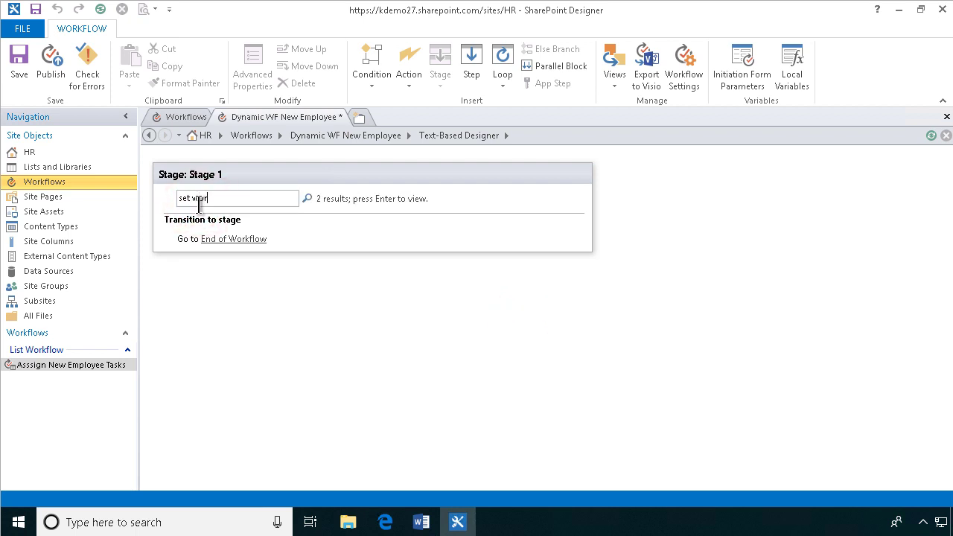
{"action": "key", "text": "Return"}
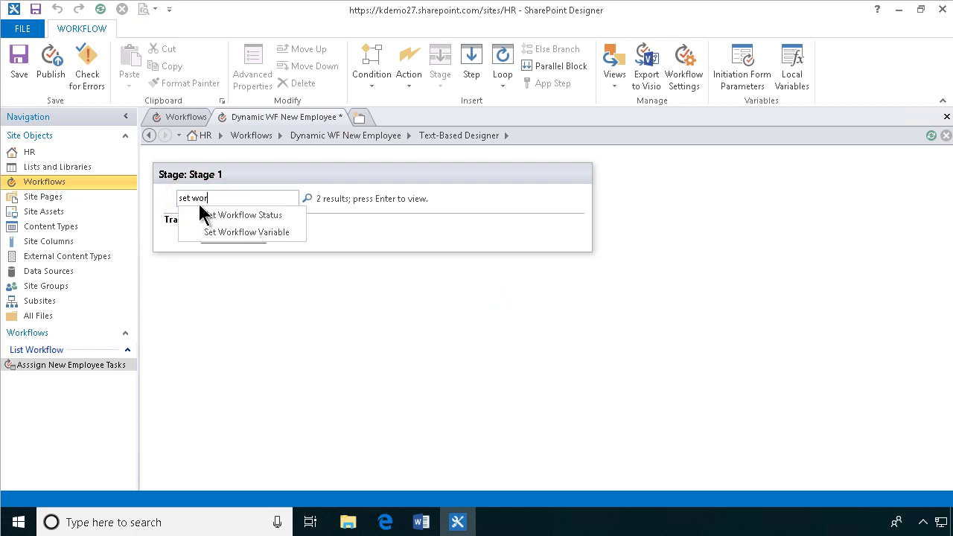
{"action": "left_click", "coordinate": [244, 234]}
{"action": "left_click", "coordinate": [231, 203]}
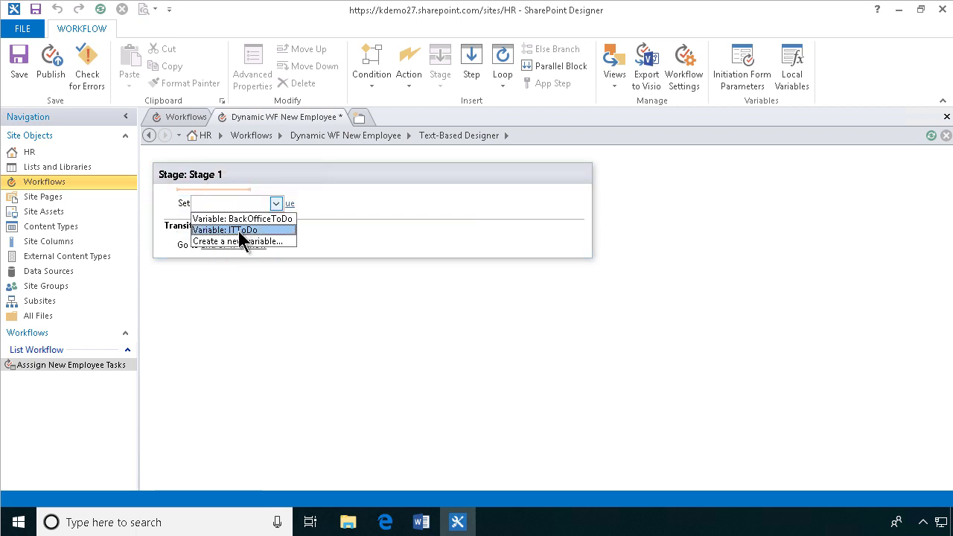
{"action": "left_click", "coordinate": [238, 230]}
Look up the IT To Do field from Employee Process Settings as ITToDo's value
{"action": "left_click", "coordinate": [282, 203]}
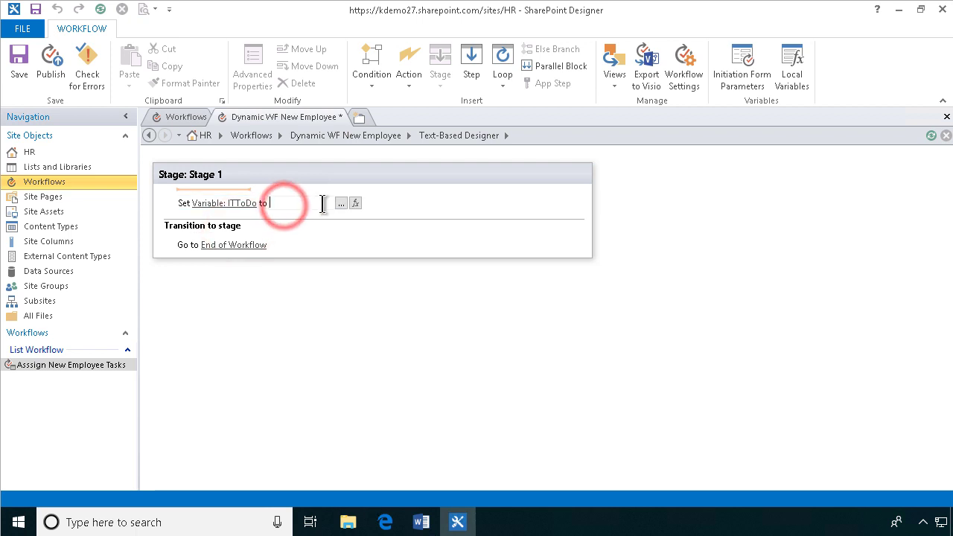
{"action": "left_click", "coordinate": [355, 204]}
{"action": "left_click", "coordinate": [559, 248]}
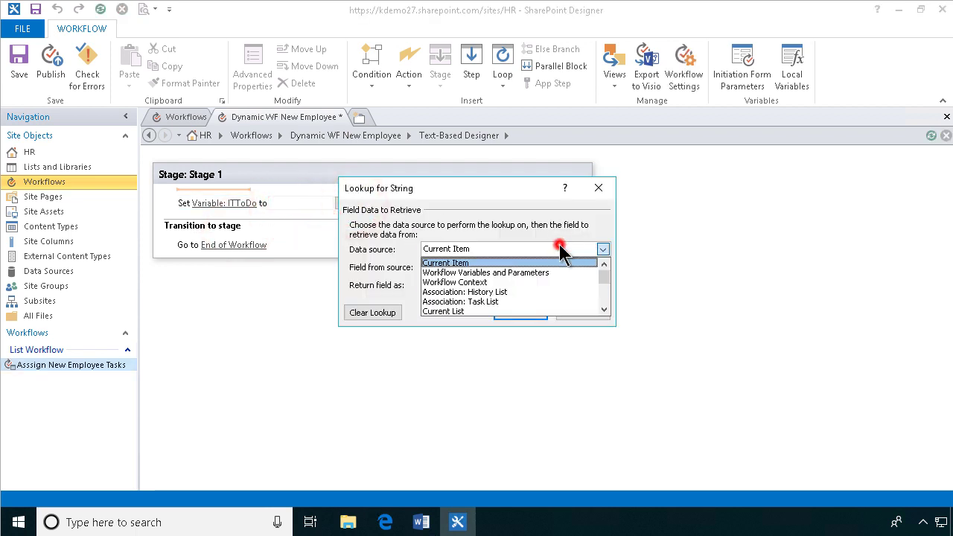
{"action": "left_click", "coordinate": [604, 309]}
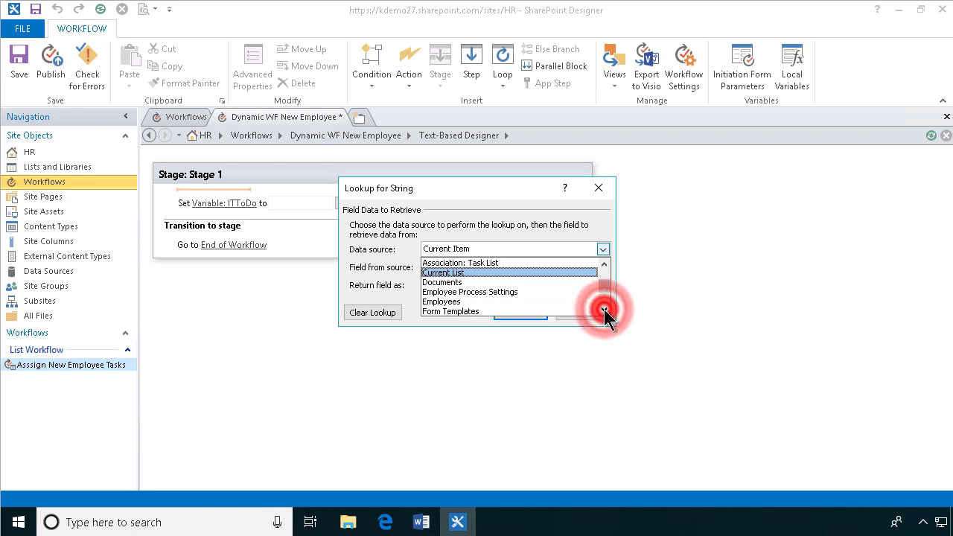
{"action": "left_click", "coordinate": [512, 292]}
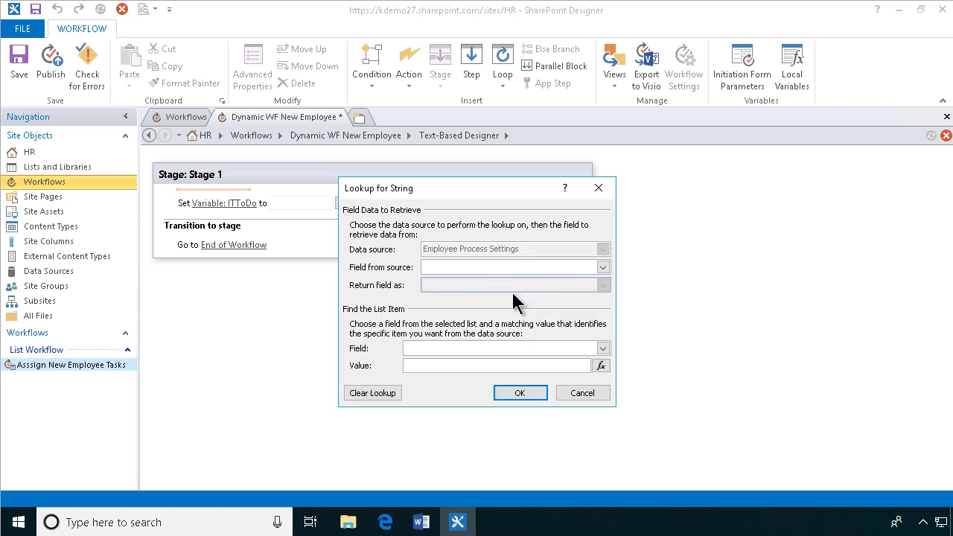
{"action": "left_click", "coordinate": [605, 267]}
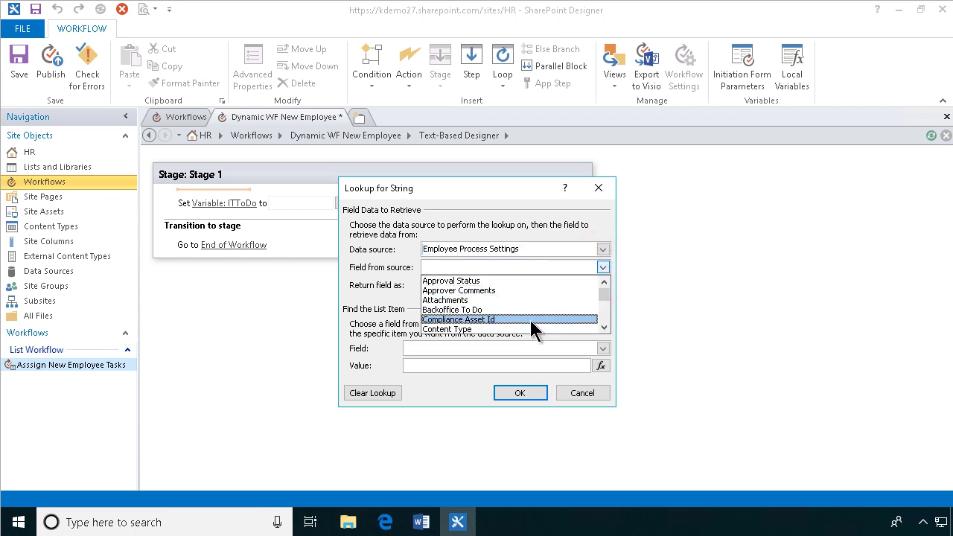
{"action": "left_click_drag", "start_coordinate": [605, 328], "coordinate": [610, 330]}
{"action": "left_click", "coordinate": [488, 306]}
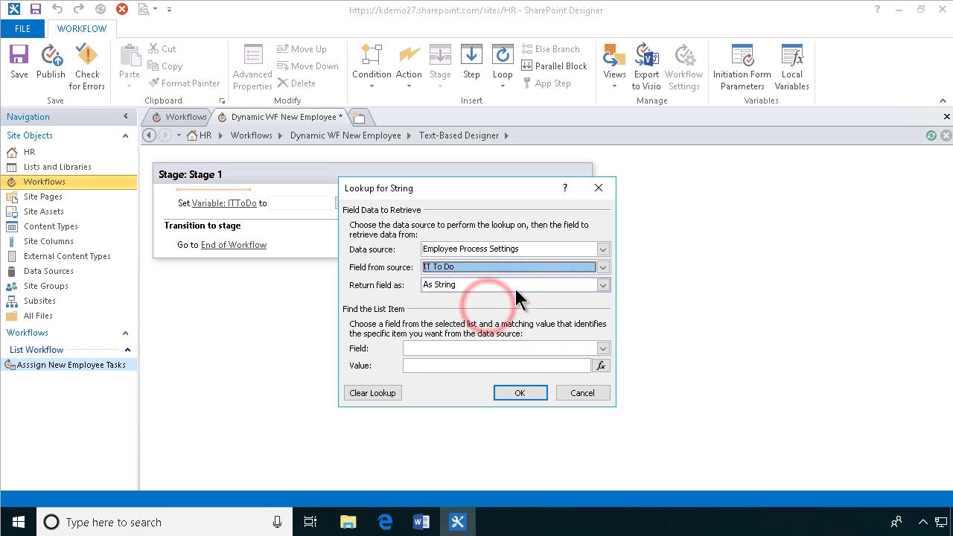
Match the Employee Process Settings item on its Title field
{"action": "left_click", "coordinate": [517, 352]}
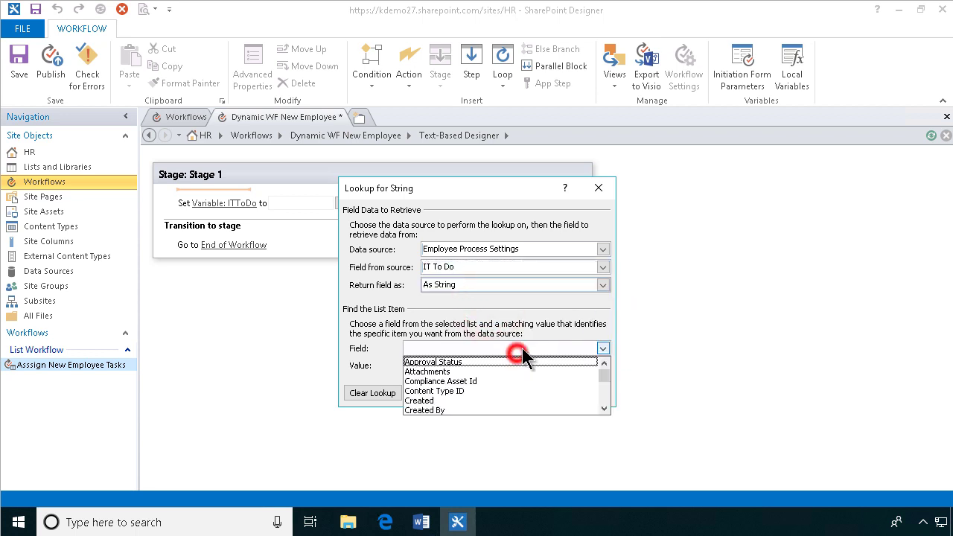
{"action": "left_click", "coordinate": [525, 347]}
{"action": "left_click", "coordinate": [525, 347]}
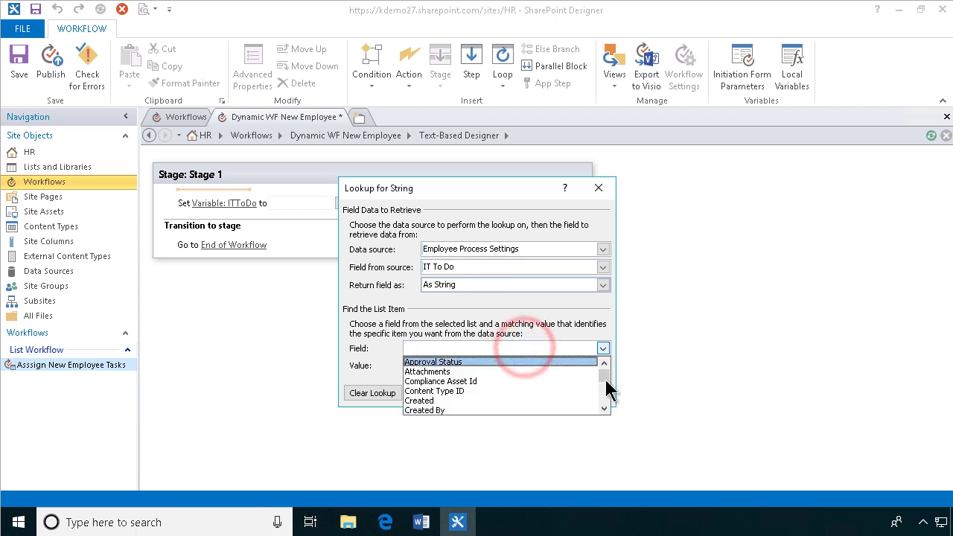
{"action": "left_click", "coordinate": [604, 406]}
{"action": "left_click", "coordinate": [604, 407]}
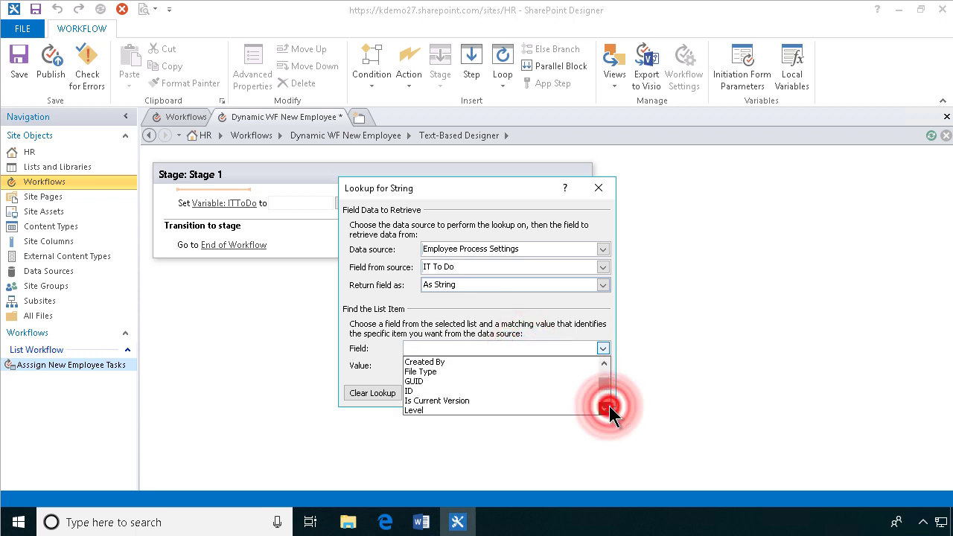
{"action": "left_click", "coordinate": [605, 407]}
{"action": "left_click", "coordinate": [604, 406]}
{"action": "left_click", "coordinate": [608, 407]}
{"action": "left_click", "coordinate": [608, 406]}
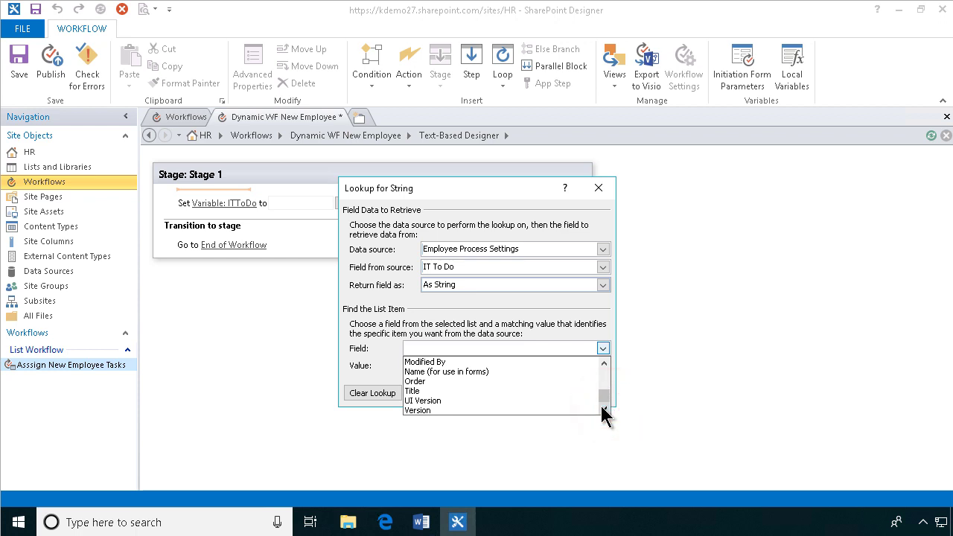
{"action": "left_click", "coordinate": [437, 392]}
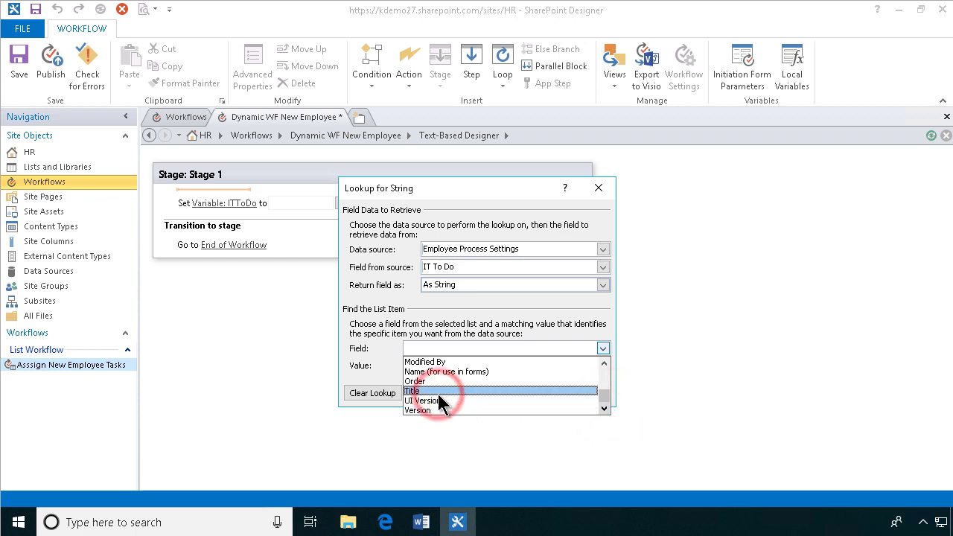
Set the match value to Current Item:Position, confirm the lookup and accept the multiple-matches warning
{"action": "left_click", "coordinate": [600, 366]}
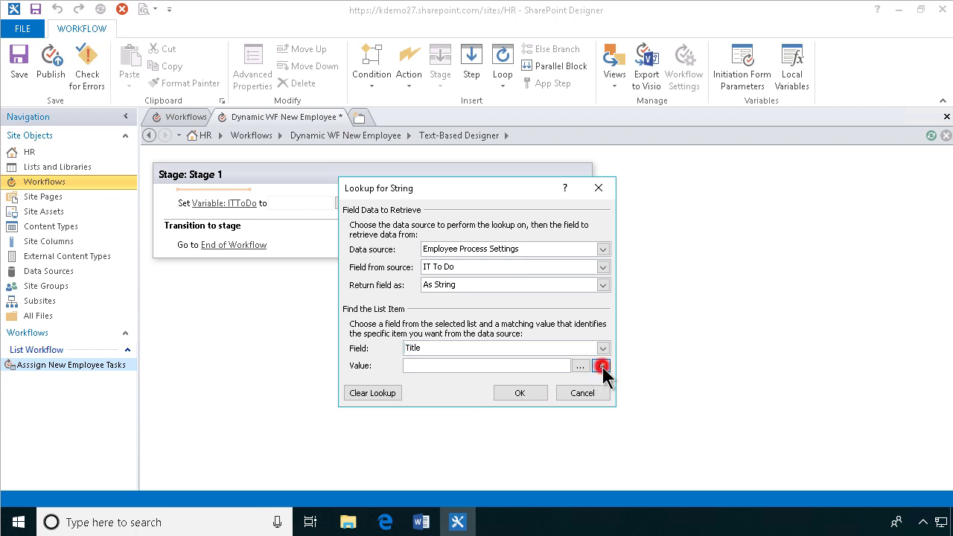
{"action": "left_click", "coordinate": [602, 308]}
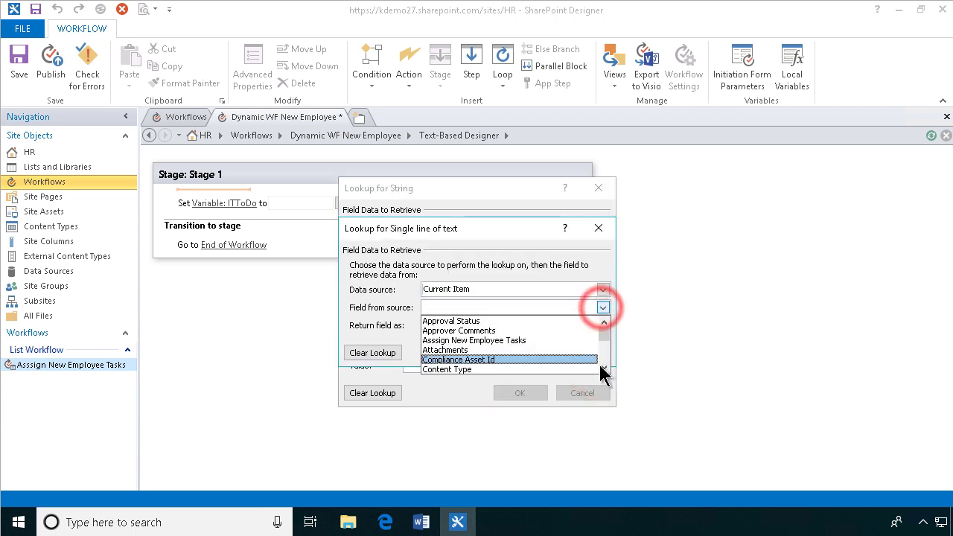
{"action": "left_click", "coordinate": [604, 368]}
{"action": "left_click", "coordinate": [604, 367]}
{"action": "left_click", "coordinate": [604, 367]}
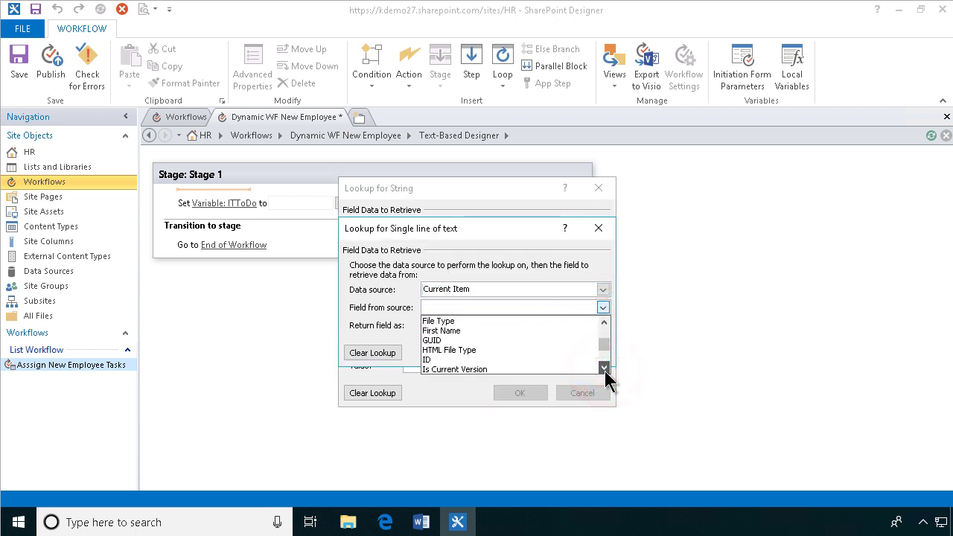
{"action": "left_click", "coordinate": [604, 367]}
{"action": "left_click", "coordinate": [604, 367]}
{"action": "left_click", "coordinate": [605, 367]}
{"action": "left_click", "coordinate": [605, 367]}
{"action": "left_click", "coordinate": [604, 367]}
{"action": "left_click", "coordinate": [605, 368]}
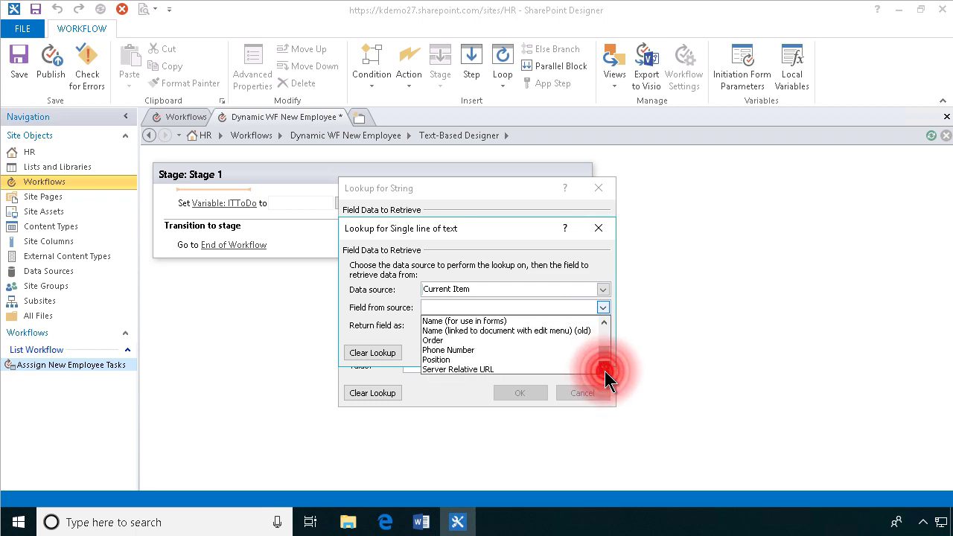
{"action": "left_click", "coordinate": [436, 357]}
{"action": "left_click", "coordinate": [519, 353]}
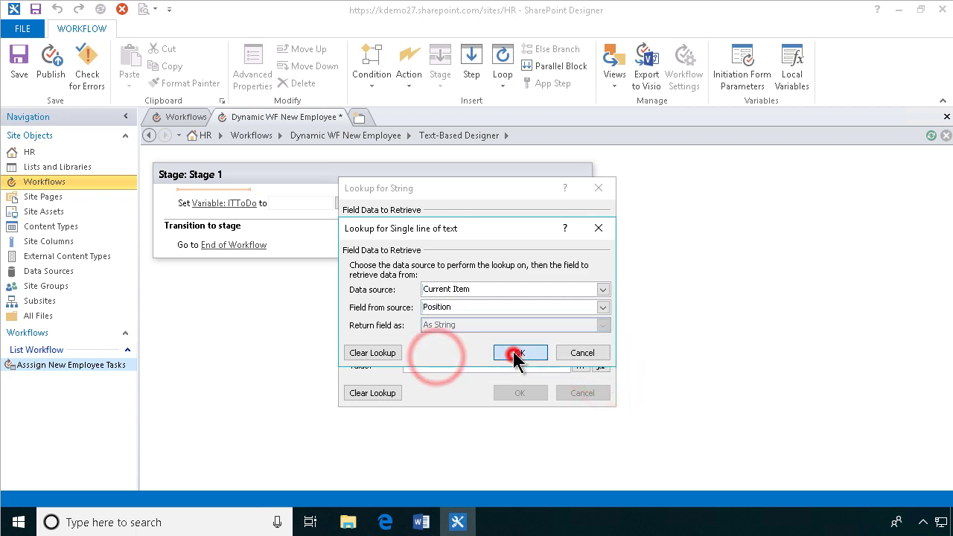
{"action": "left_click", "coordinate": [525, 395]}
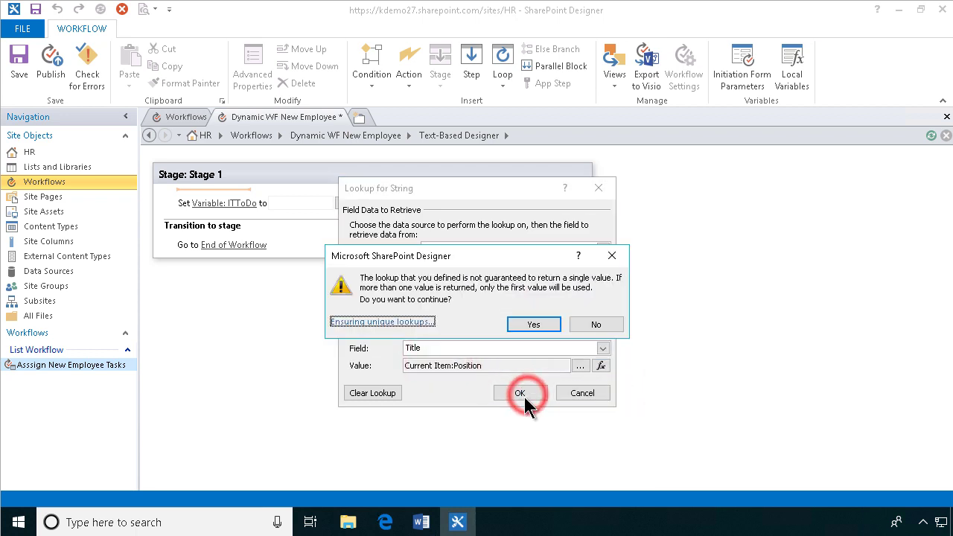
{"action": "left_click", "coordinate": [534, 325]}
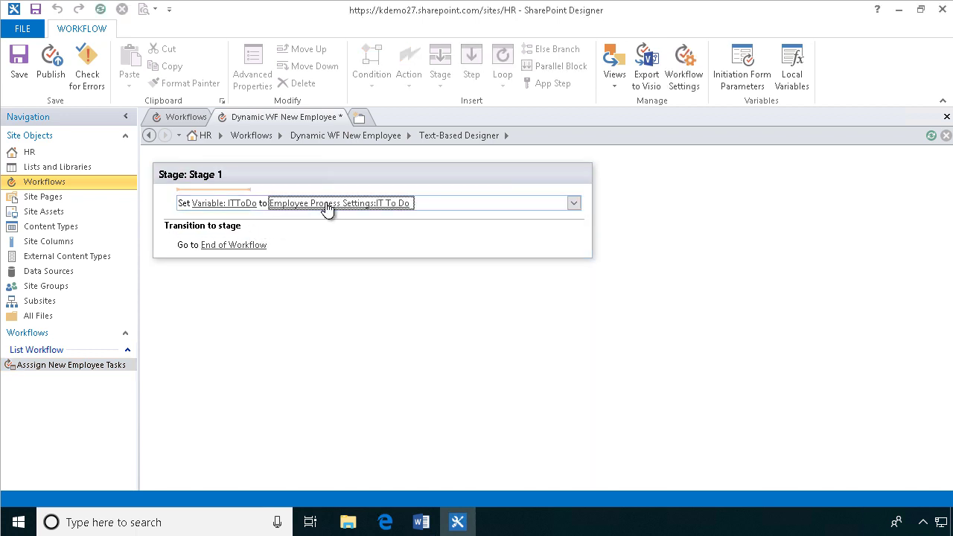
Duplicate the Set action below the first and switch its variable to BackOfficeToDo
{"action": "right_click", "coordinate": [466, 204]}
{"action": "left_click", "coordinate": [499, 257]}
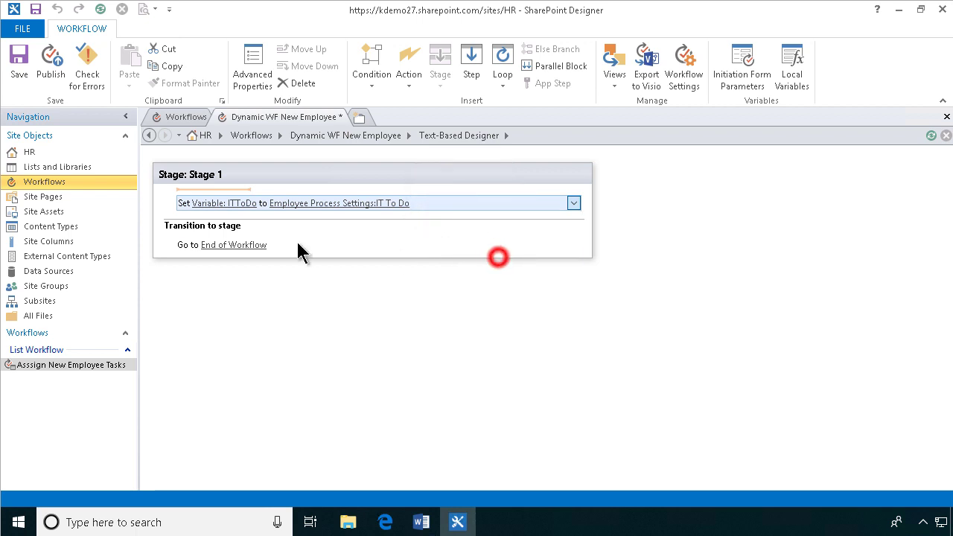
{"action": "left_click", "coordinate": [182, 217]}
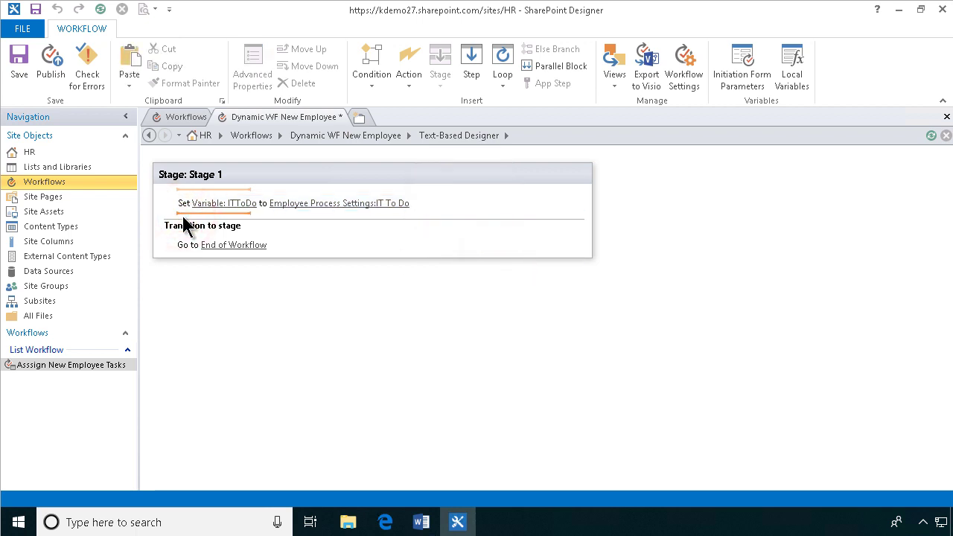
{"action": "key", "text": "ctrl+v"}
{"action": "left_click", "coordinate": [276, 228]}
{"action": "left_click", "coordinate": [249, 228]}
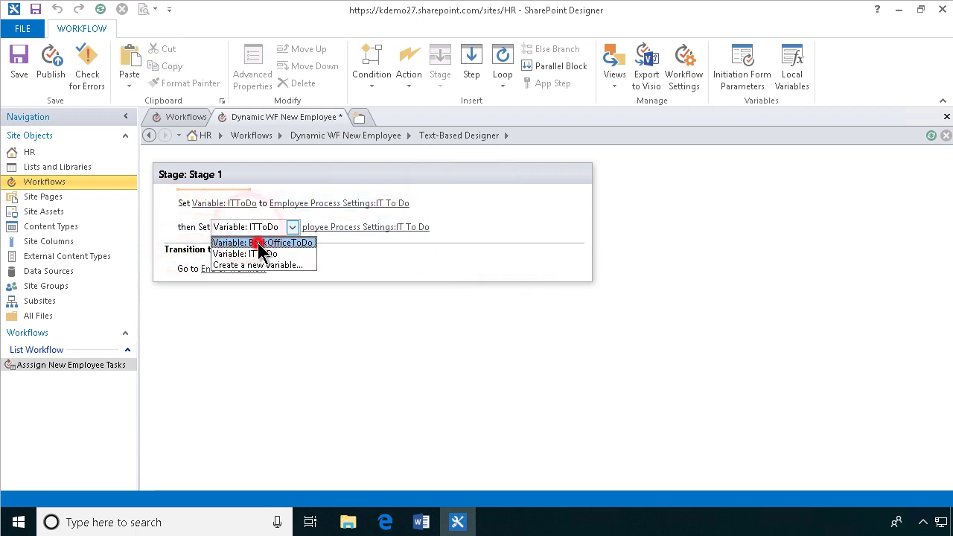
{"action": "left_click", "coordinate": [257, 243]}
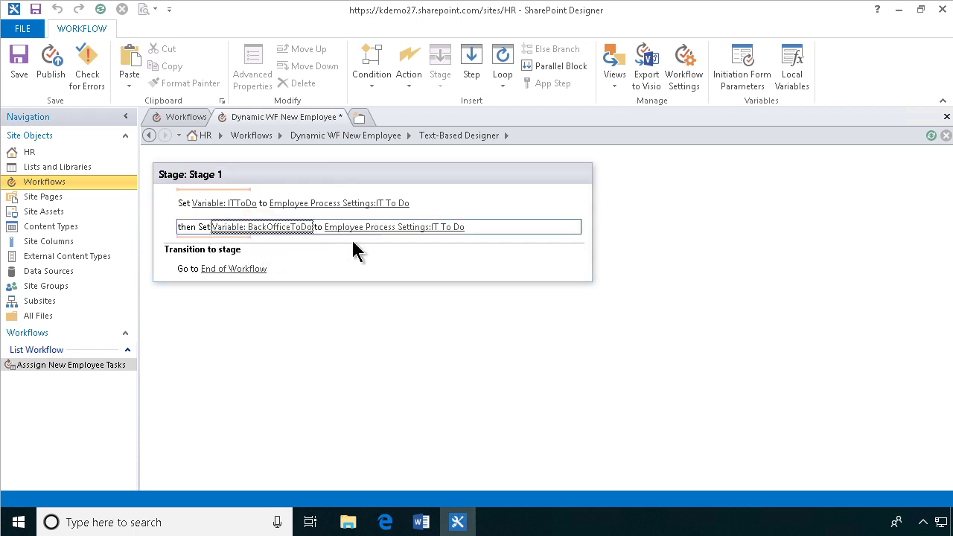
Change the copied lookup to retrieve Backoffice To Do and accept the multiple-matches warning
{"action": "left_click", "coordinate": [434, 228]}
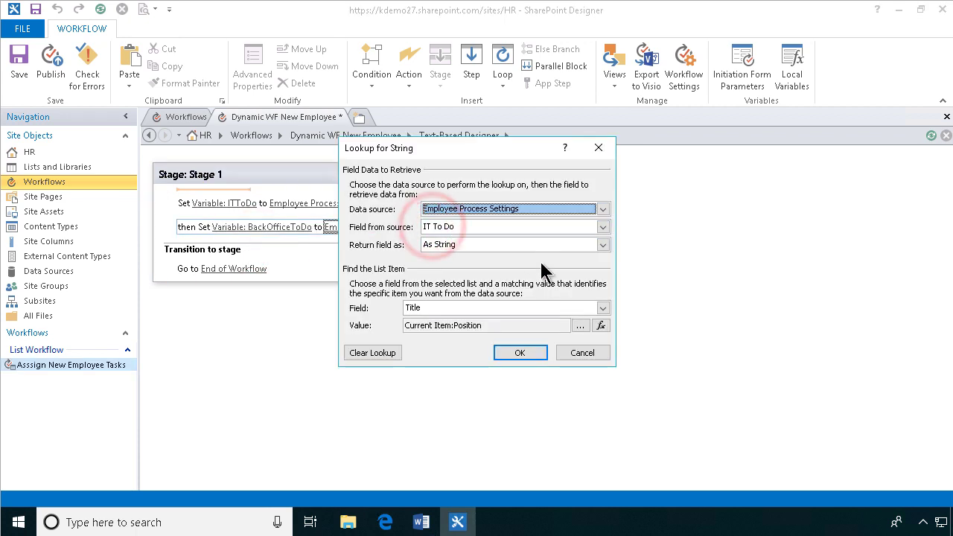
{"action": "left_click", "coordinate": [603, 226]}
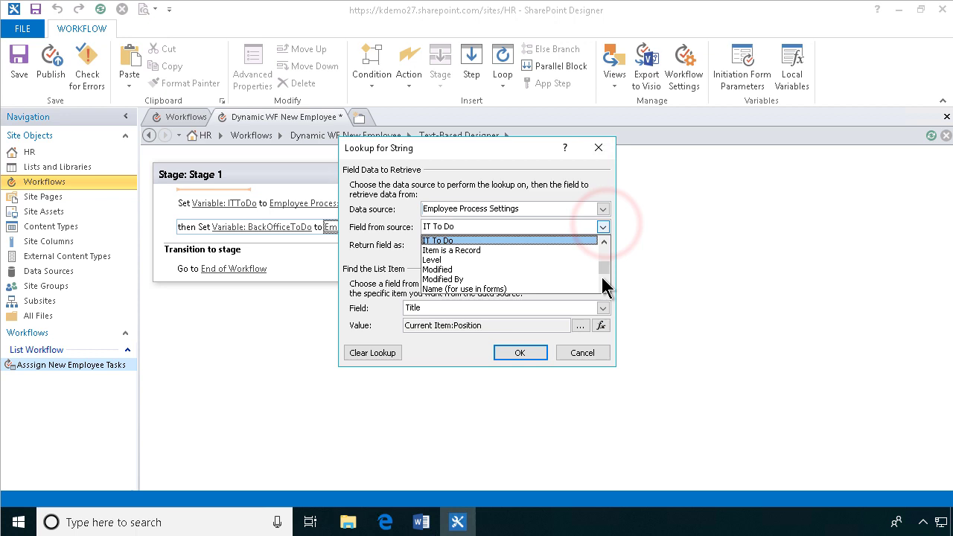
{"action": "left_click", "coordinate": [605, 242]}
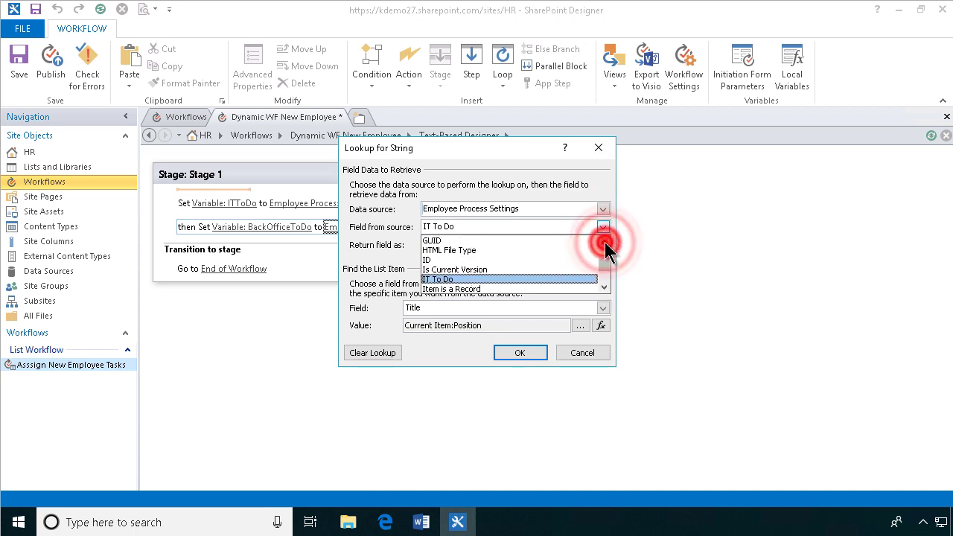
{"action": "left_click_drag", "start_coordinate": [605, 242], "coordinate": [605, 241]}
{"action": "left_click", "coordinate": [487, 258]}
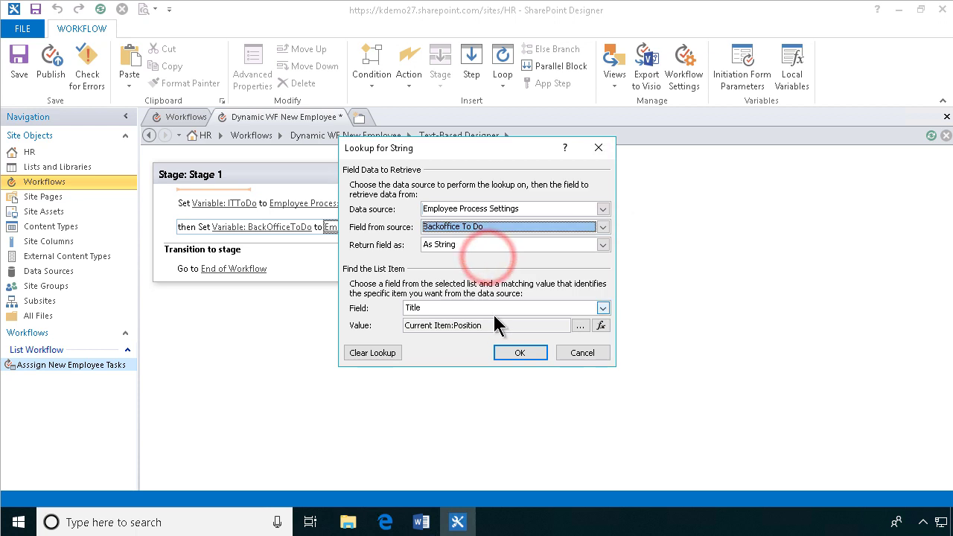
{"action": "left_click", "coordinate": [512, 352]}
{"action": "left_click", "coordinate": [538, 285]}
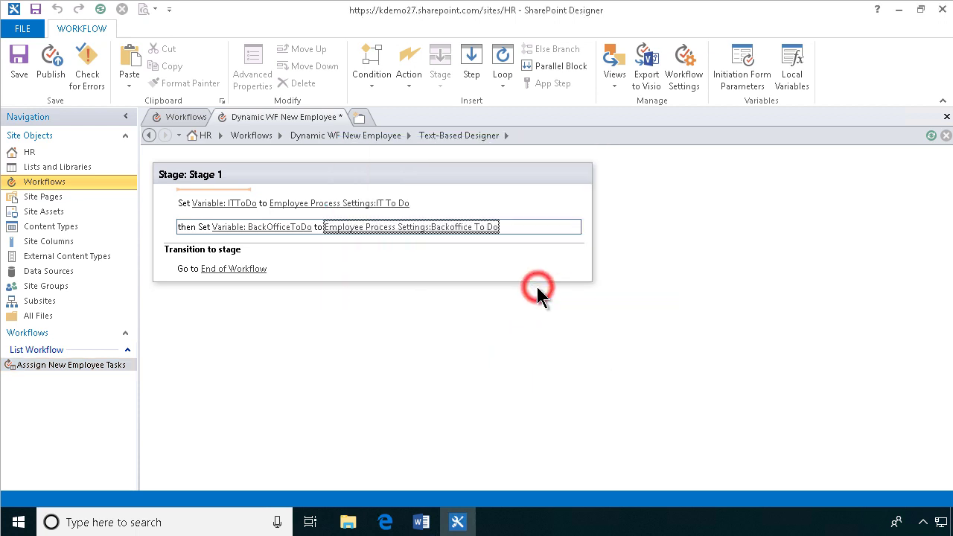
{"action": "left_click", "coordinate": [202, 245]}
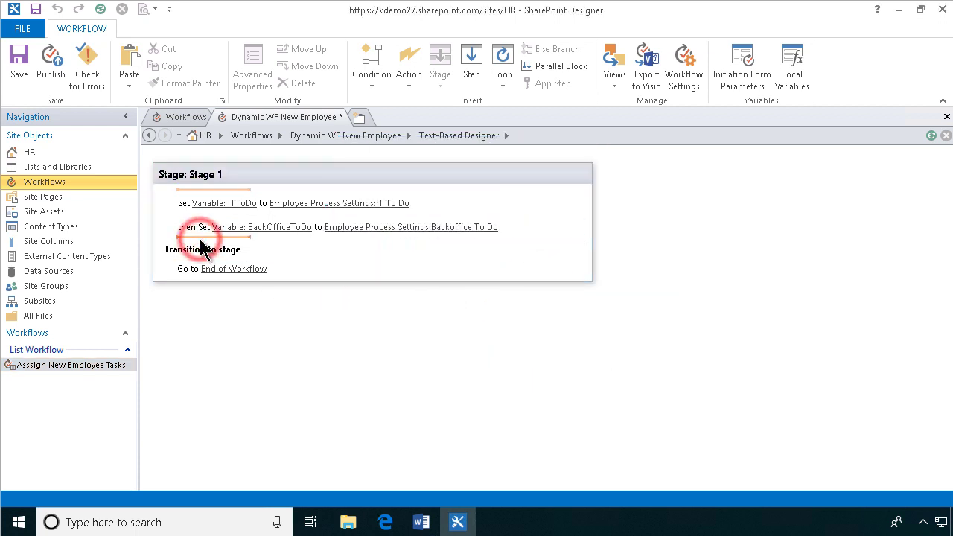
Add an Assign a Task action after the BackOfficeToDo step in Stage 1
{"action": "left_click", "coordinate": [287, 213]}
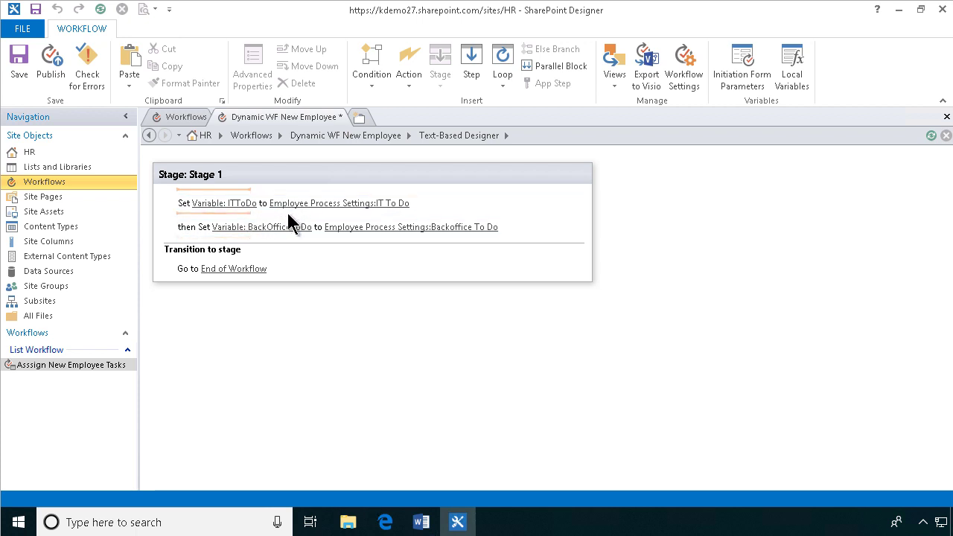
{"action": "left_click", "coordinate": [218, 240]}
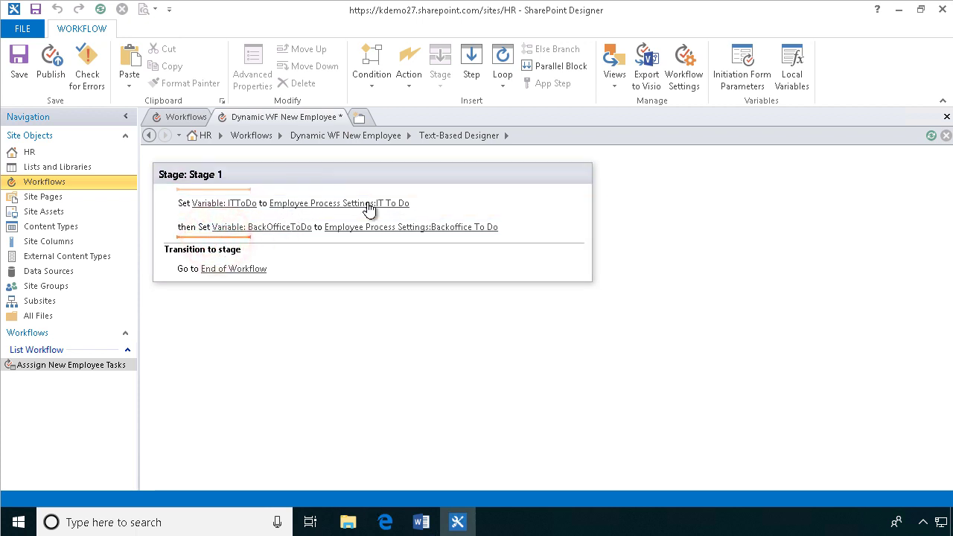
{"action": "left_click", "coordinate": [408, 81]}
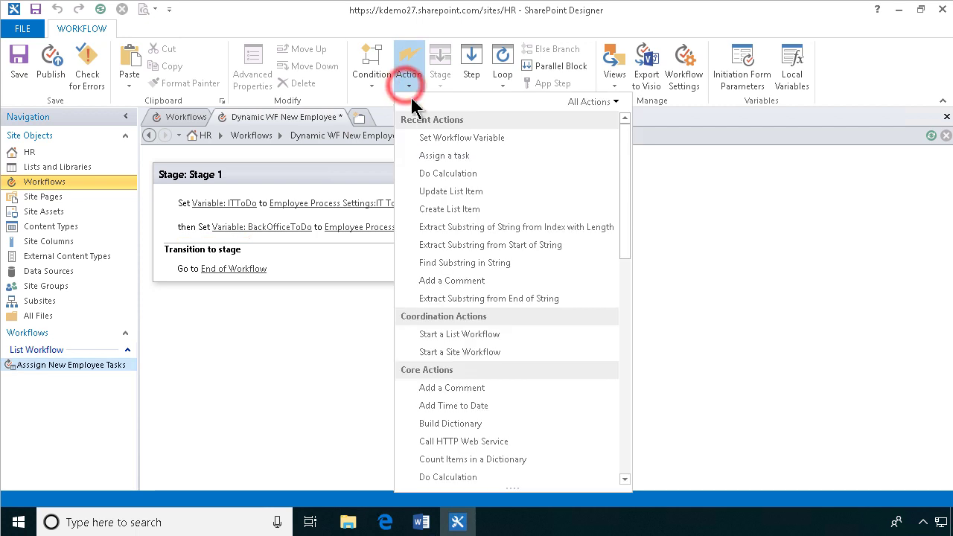
{"action": "left_click", "coordinate": [444, 157]}
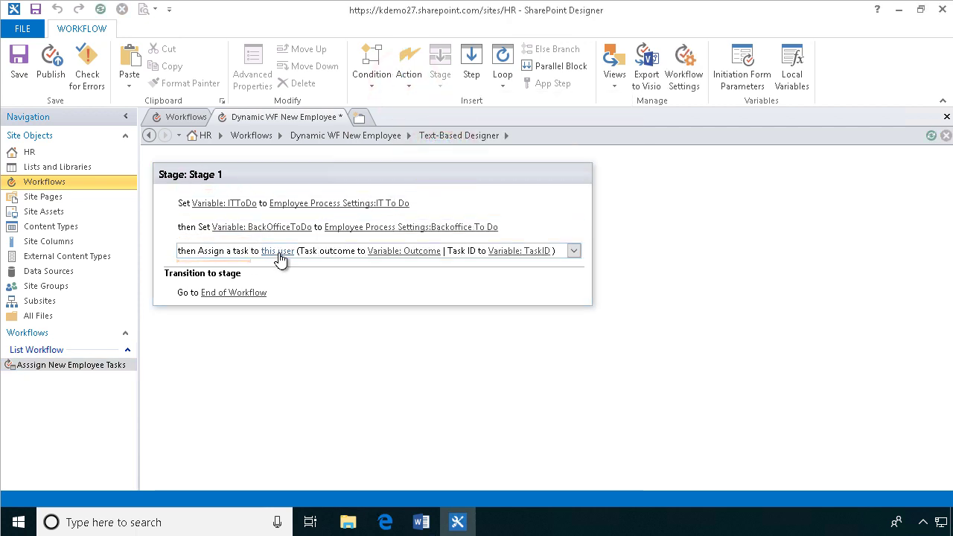
Pick a user from the list as the task participant
{"action": "left_click", "coordinate": [278, 251]}
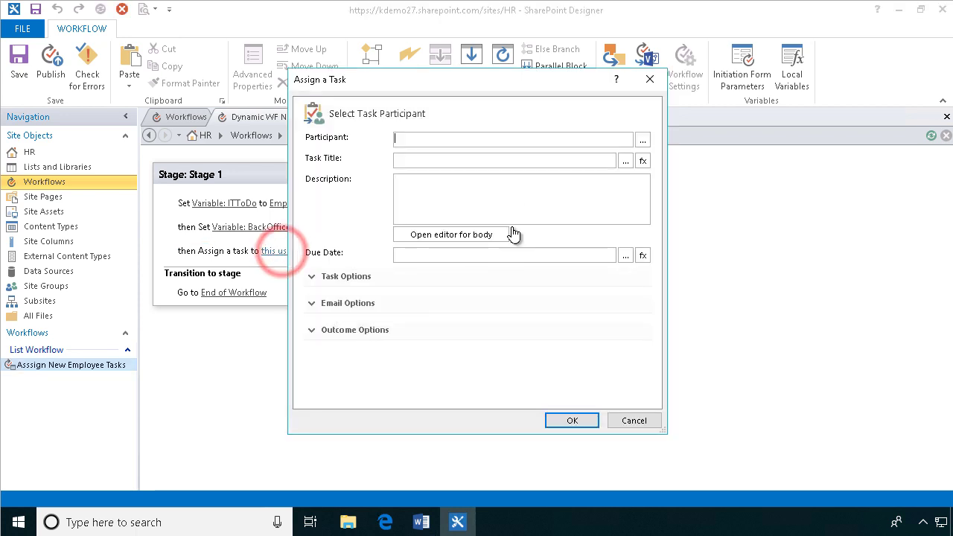
{"action": "left_click", "coordinate": [644, 141]}
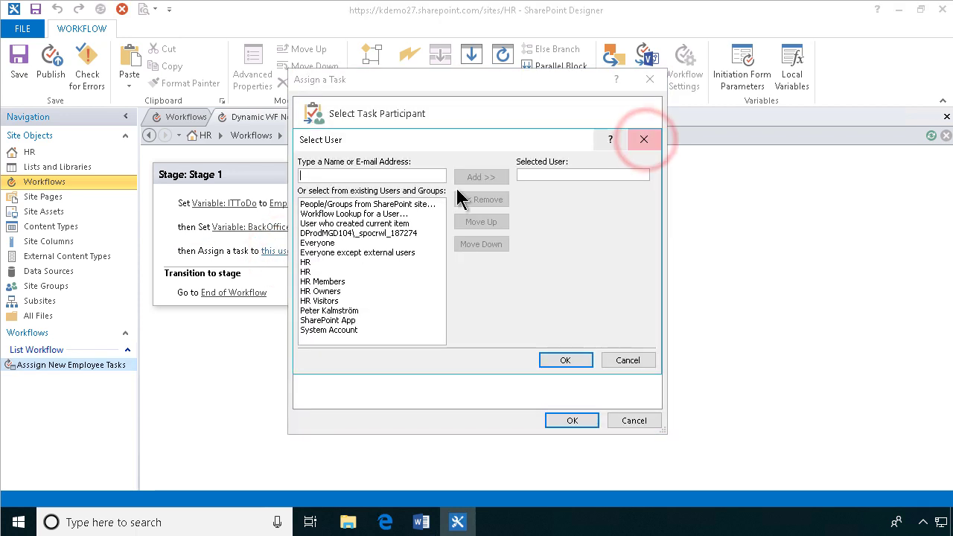
{"action": "left_click", "coordinate": [336, 311]}
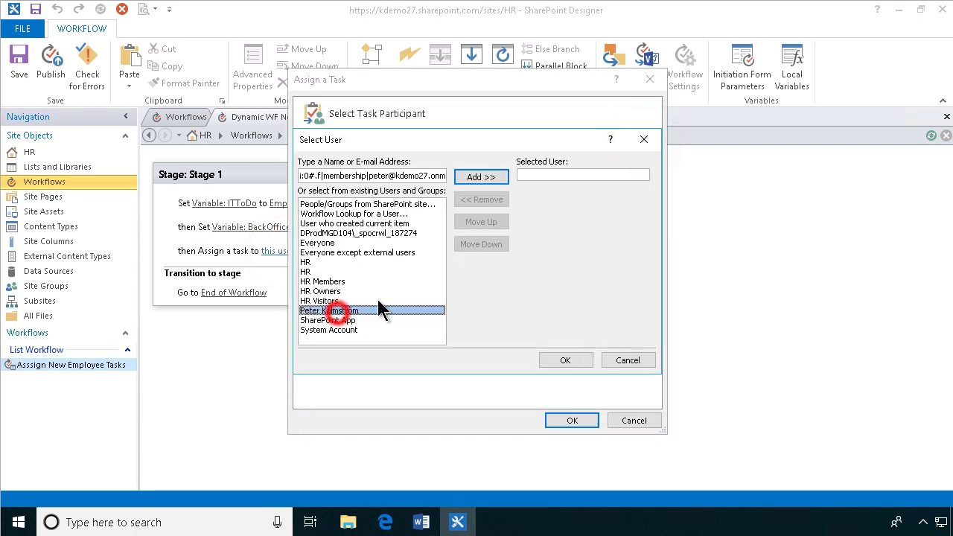
{"action": "left_click", "coordinate": [479, 177]}
{"action": "left_click", "coordinate": [565, 362]}
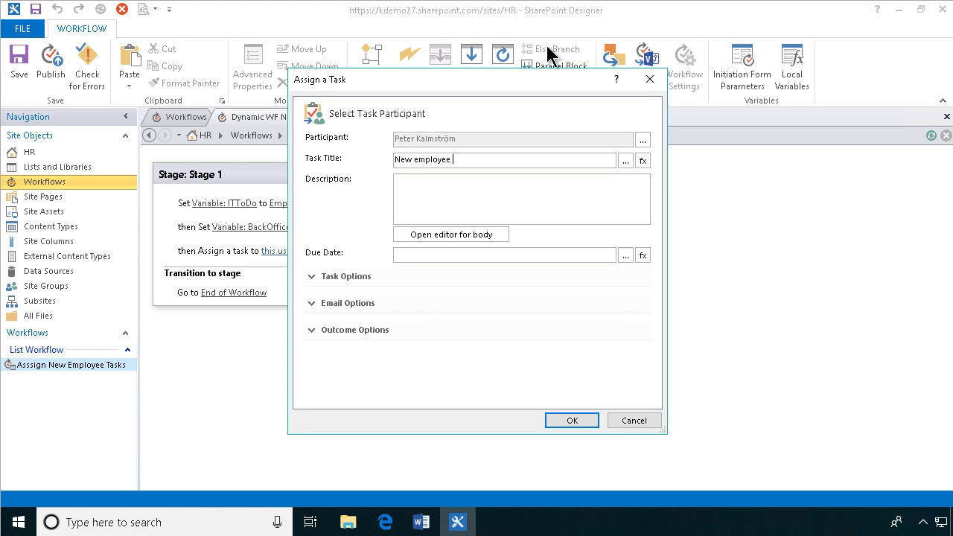
Insert the Current Item First Name lookup after 'New employee' in the task title
{"action": "left_click", "coordinate": [628, 162]}
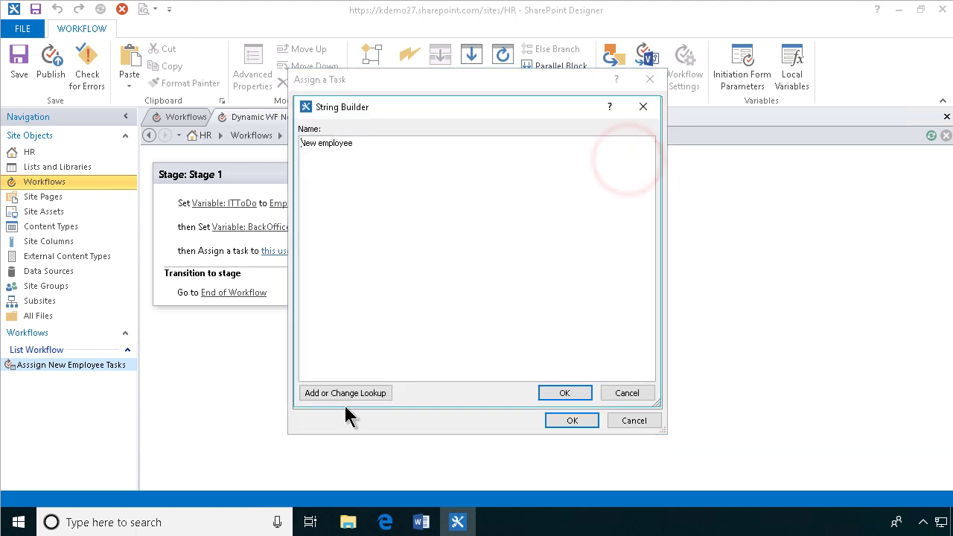
{"action": "left_click", "coordinate": [367, 152]}
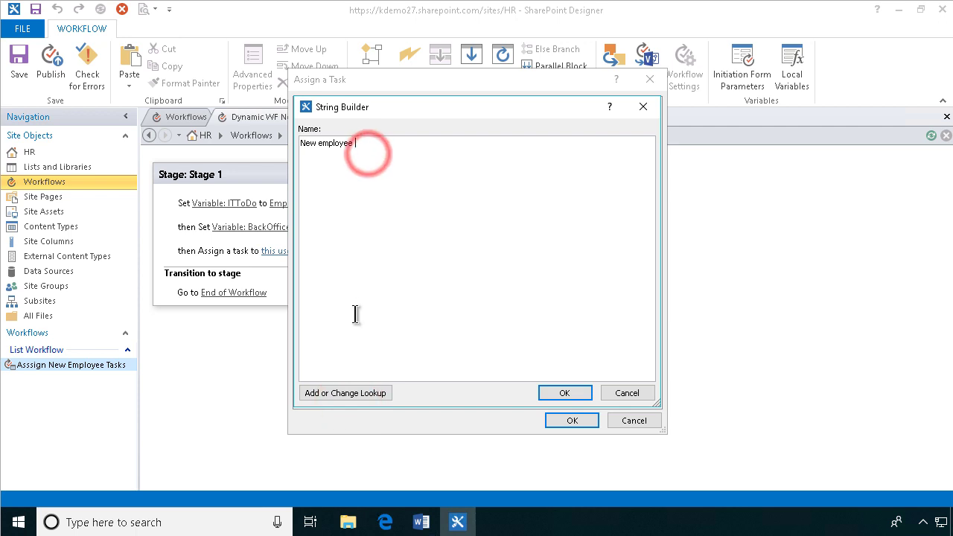
{"action": "left_click", "coordinate": [354, 394]}
{"action": "left_click", "coordinate": [447, 267]}
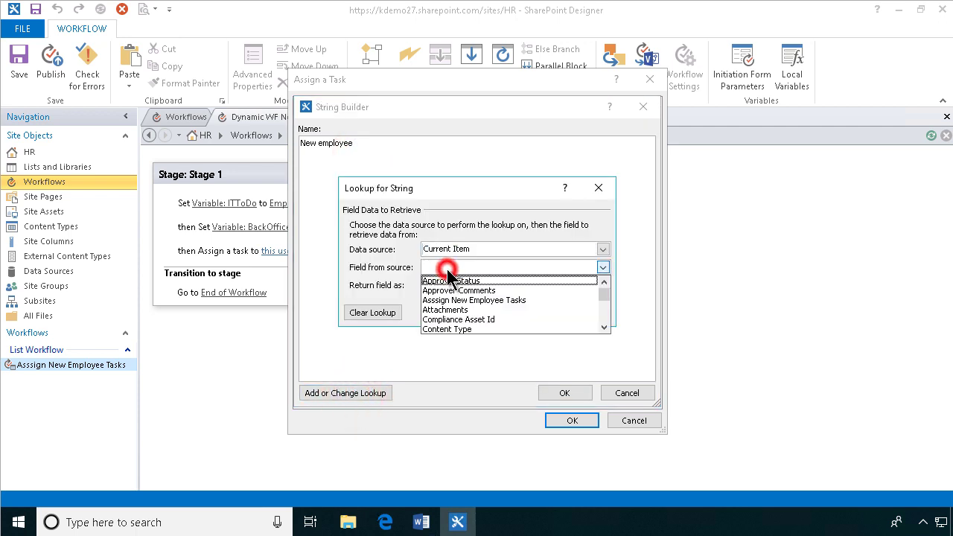
{"action": "scroll", "coordinate": [456, 298], "scroll_direction": "down", "scroll_amount": 2}
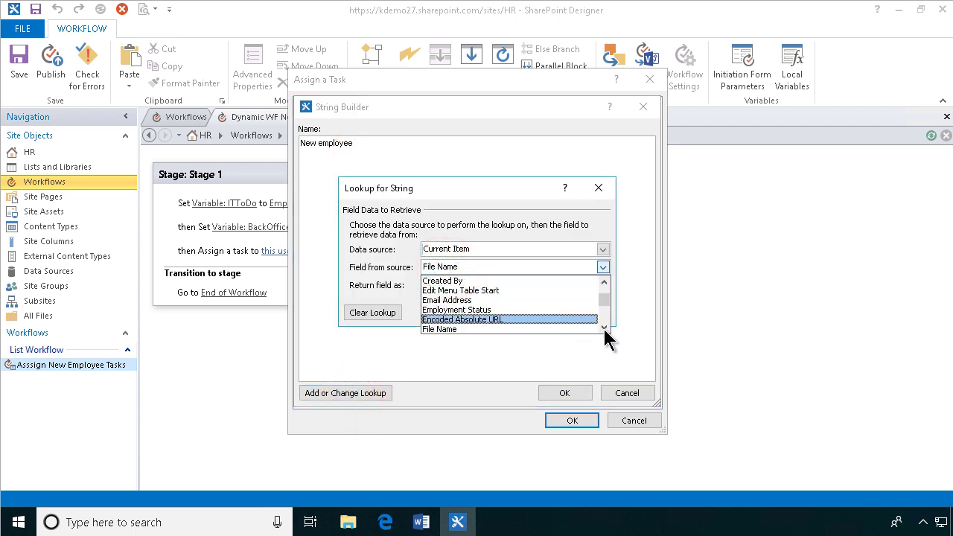
{"action": "left_click", "coordinate": [604, 327]}
{"action": "left_click", "coordinate": [604, 327]}
{"action": "left_click", "coordinate": [477, 319]}
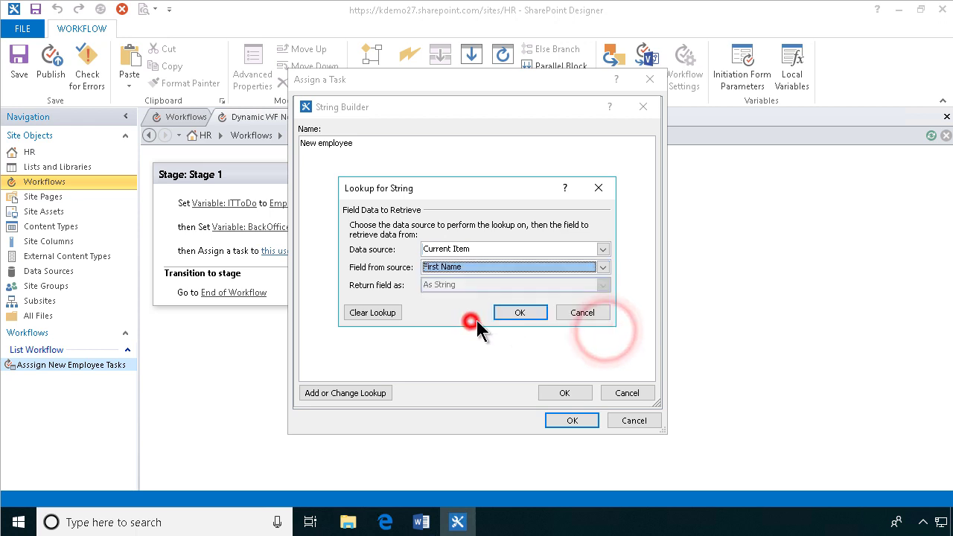
{"action": "left_click", "coordinate": [519, 313]}
Add the Last Name lookup after First Name and confirm the task title
{"action": "left_click", "coordinate": [359, 393]}
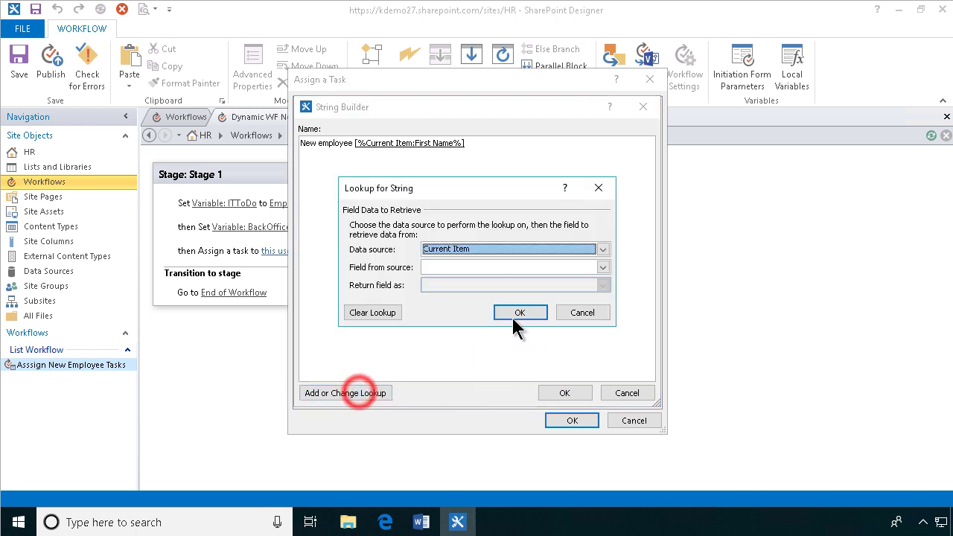
{"action": "left_click", "coordinate": [525, 270]}
{"action": "key", "text": "l"}
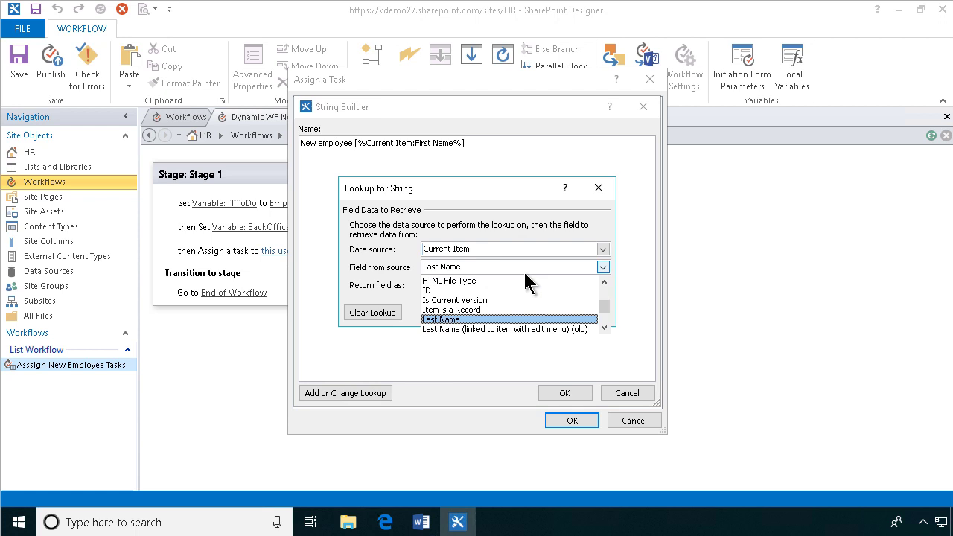
{"action": "left_click", "coordinate": [454, 321]}
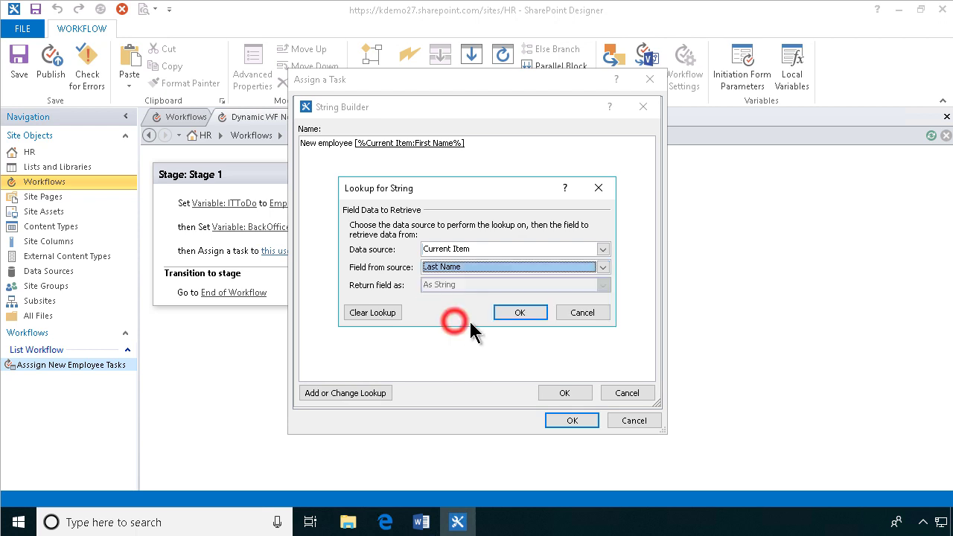
{"action": "left_click", "coordinate": [540, 314]}
{"action": "left_click", "coordinate": [564, 393]}
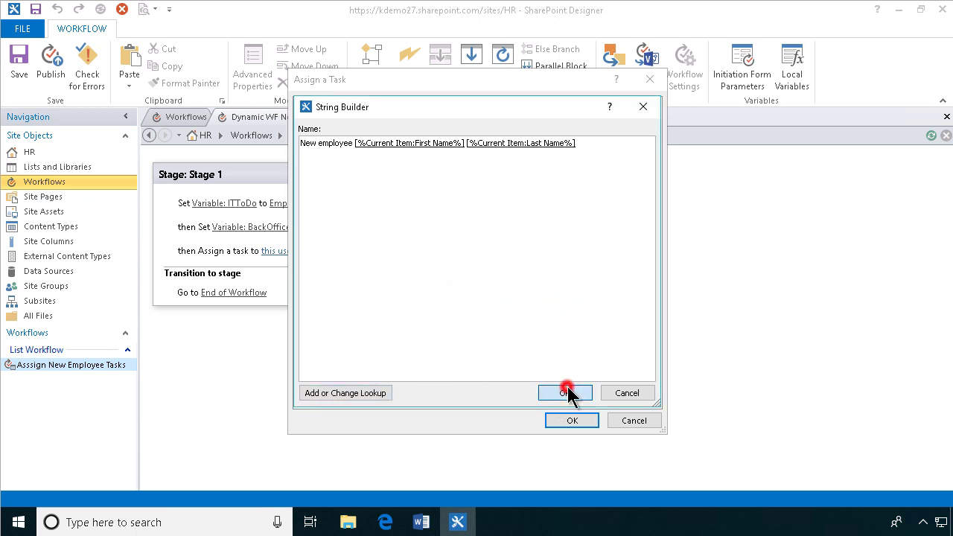
{"action": "left_click", "coordinate": [415, 193]}
Set the description to 'These are the tasks to be done' followed by Variable: ITToDo on a new line
{"action": "type", "text": "These are the tasks to be done"}
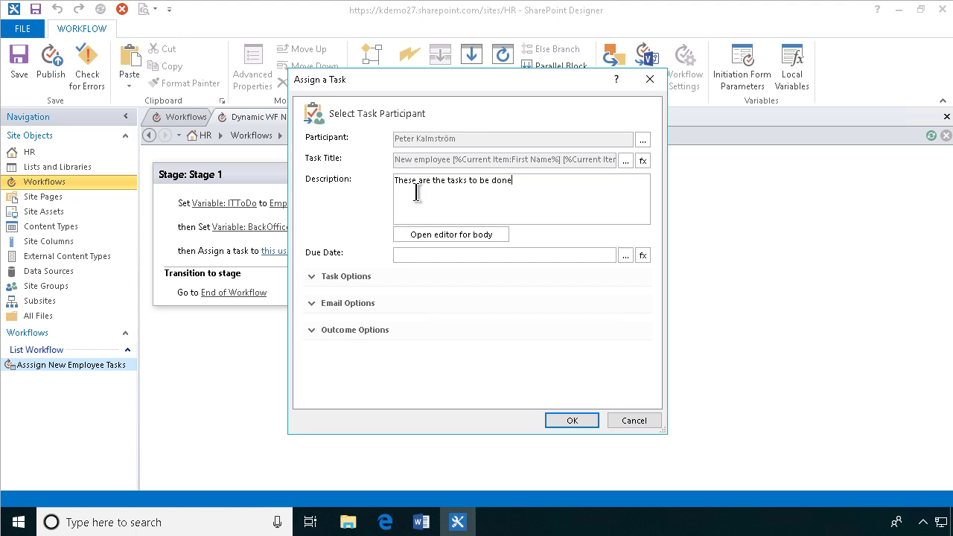
{"action": "left_click", "coordinate": [427, 241]}
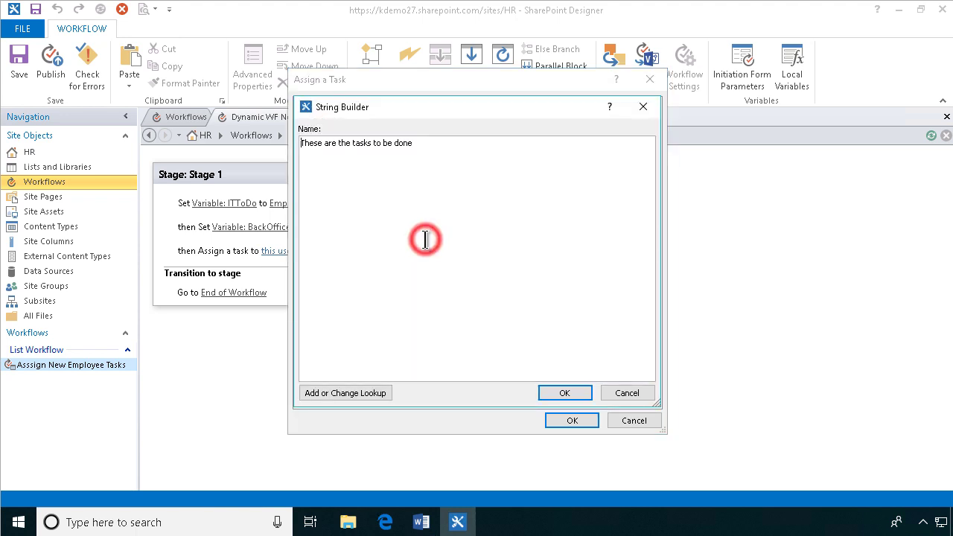
{"action": "left_click", "coordinate": [447, 145]}
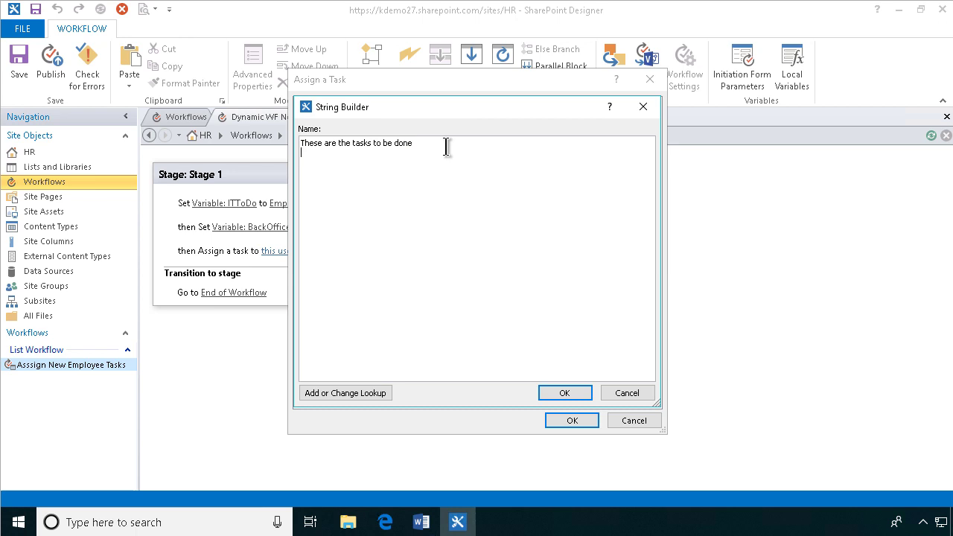
{"action": "left_click", "coordinate": [374, 391]}
{"action": "left_click", "coordinate": [484, 249]}
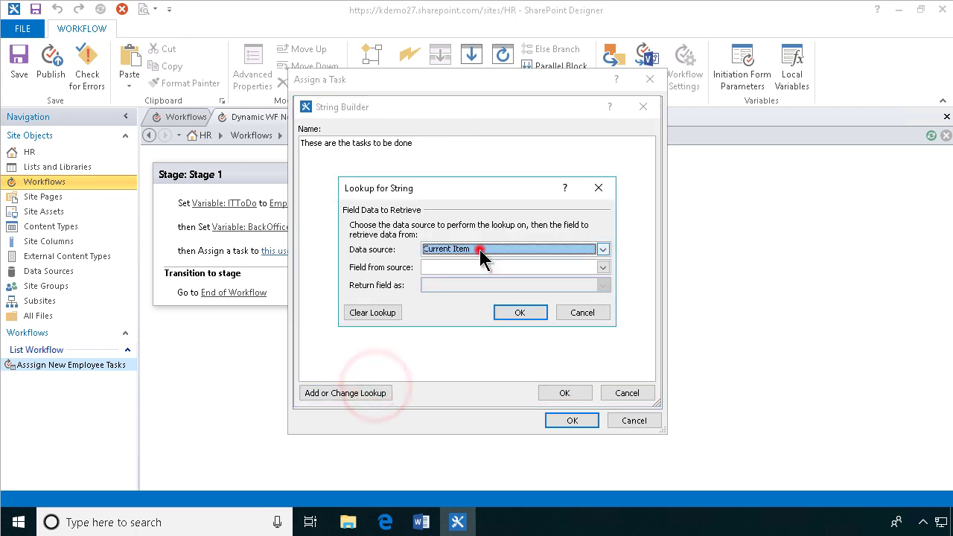
{"action": "left_click", "coordinate": [488, 272]}
{"action": "left_click", "coordinate": [521, 267]}
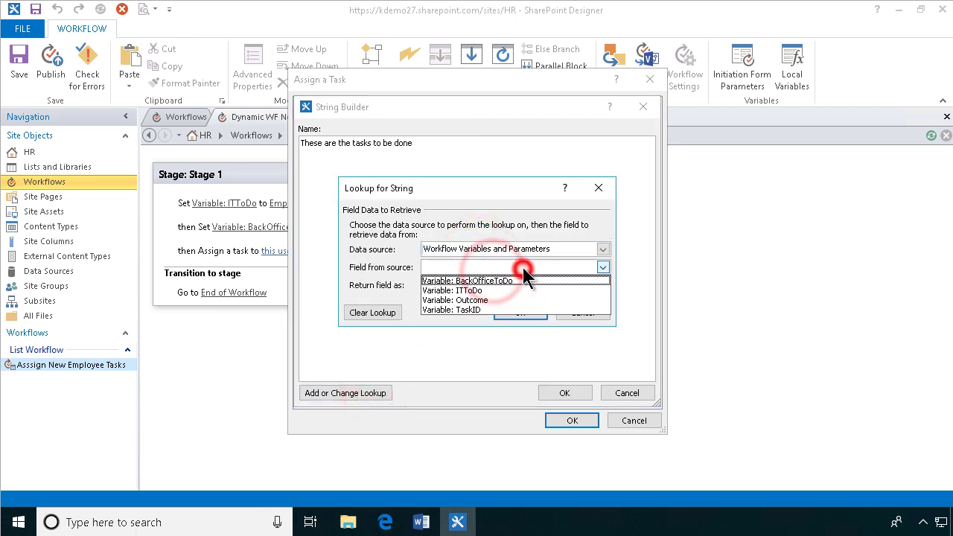
{"action": "left_click", "coordinate": [484, 292]}
{"action": "left_click", "coordinate": [519, 313]}
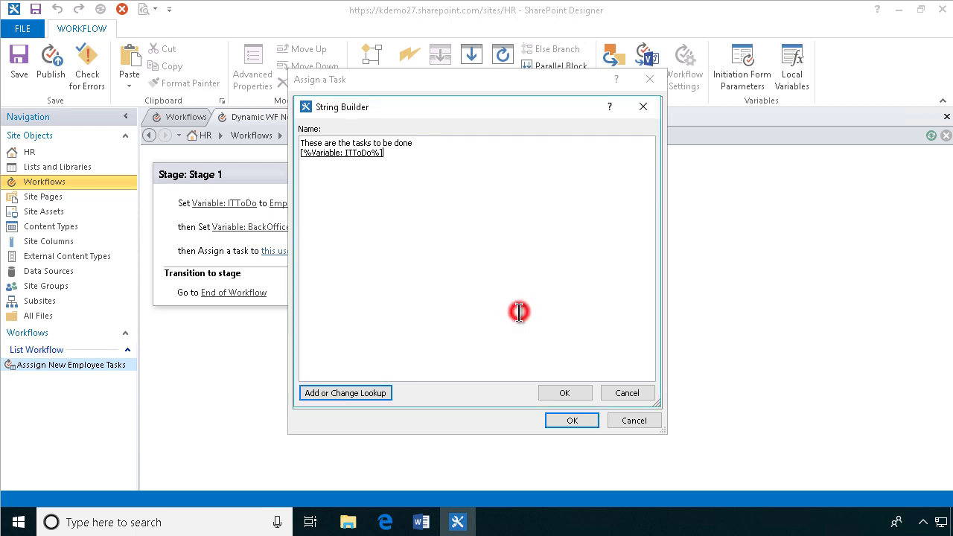
{"action": "left_click", "coordinate": [566, 393]}
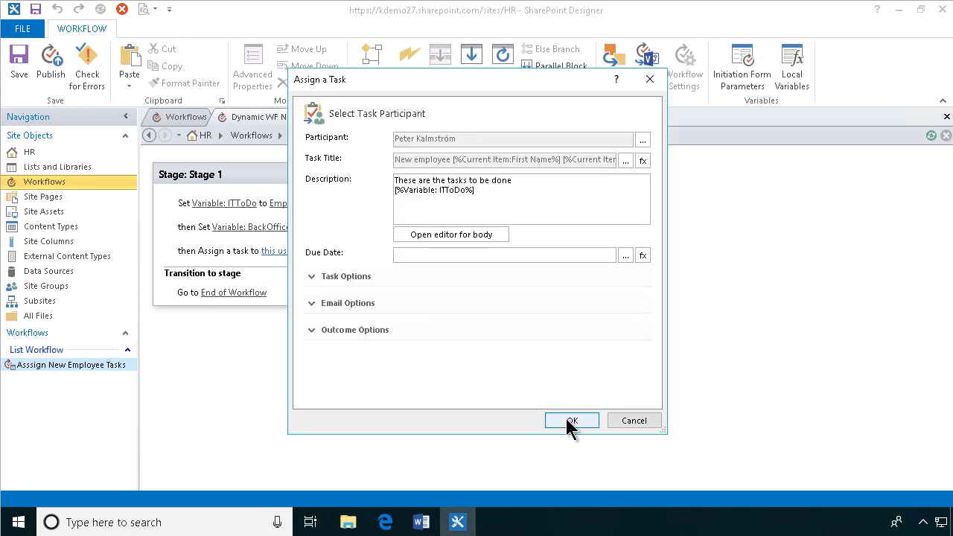
Turn off Wait for task completion in Task Options and save the task settings
{"action": "left_click", "coordinate": [315, 279]}
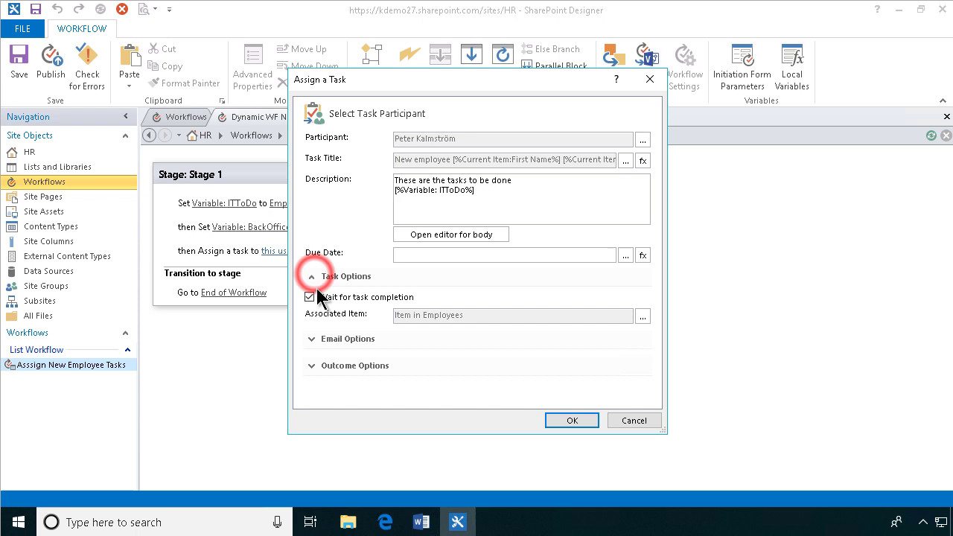
{"action": "left_click", "coordinate": [309, 296]}
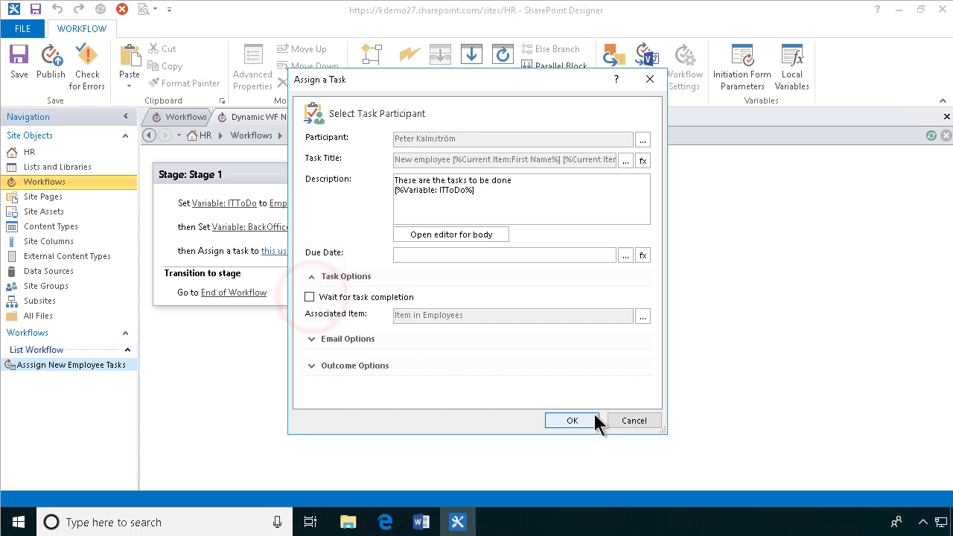
{"action": "left_click", "coordinate": [573, 421]}
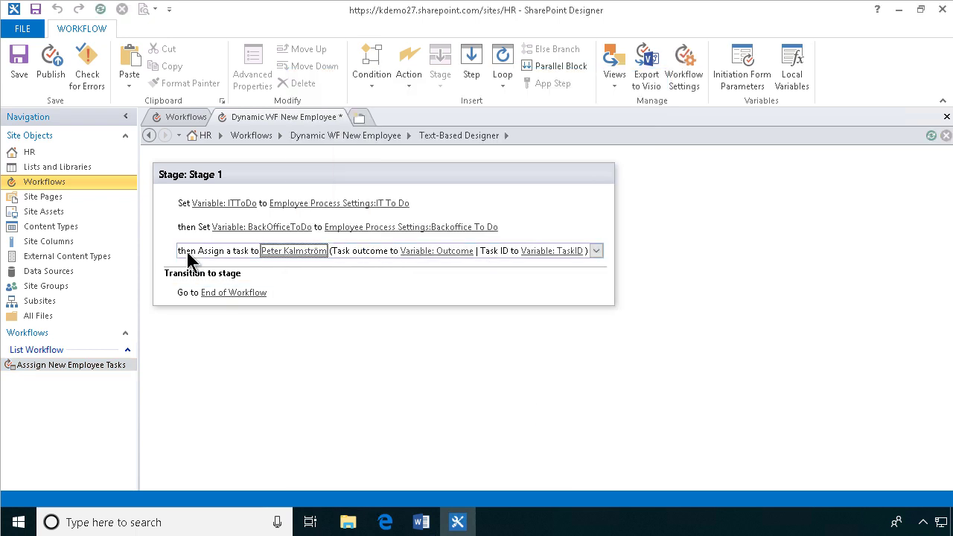
Duplicate the Assign a Task step below the first one
{"action": "right_click", "coordinate": [183, 251]}
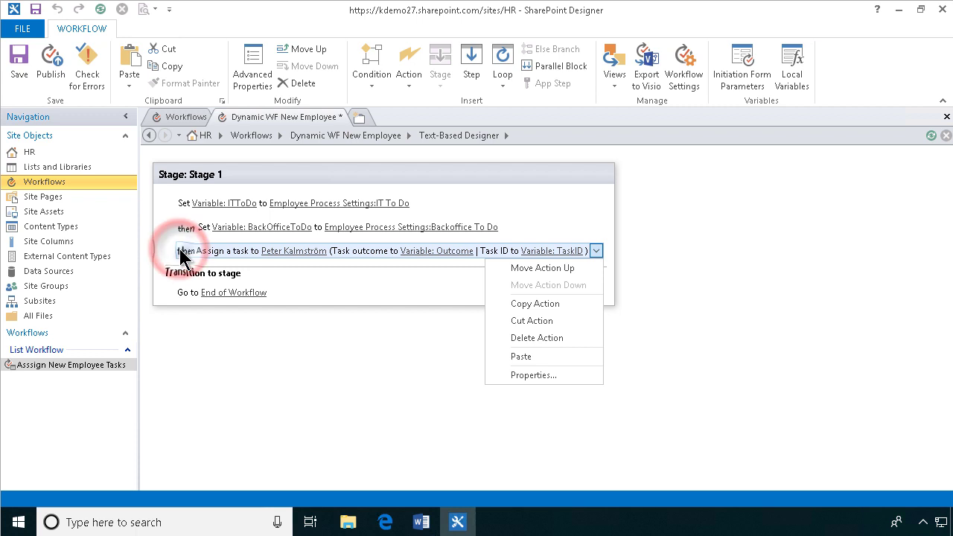
{"action": "left_click", "coordinate": [541, 305]}
{"action": "left_click", "coordinate": [180, 259]}
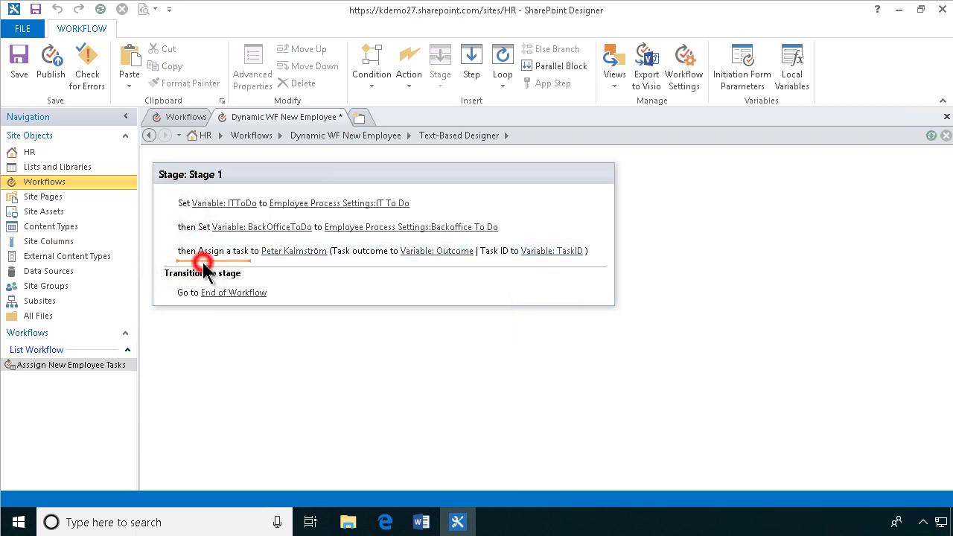
{"action": "key", "text": "ctrl+v"}
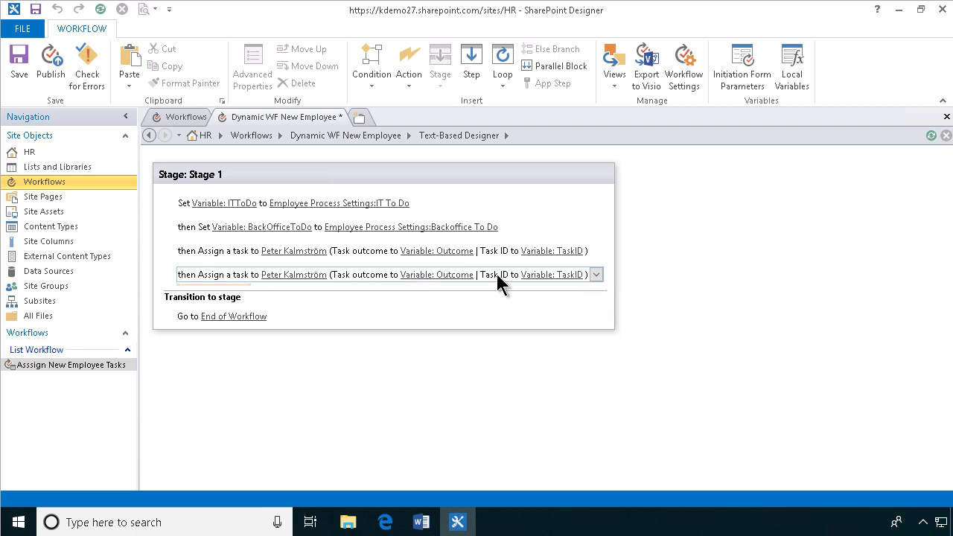
Delete the ITToDo variable from the second task's description
{"action": "left_click", "coordinate": [266, 276]}
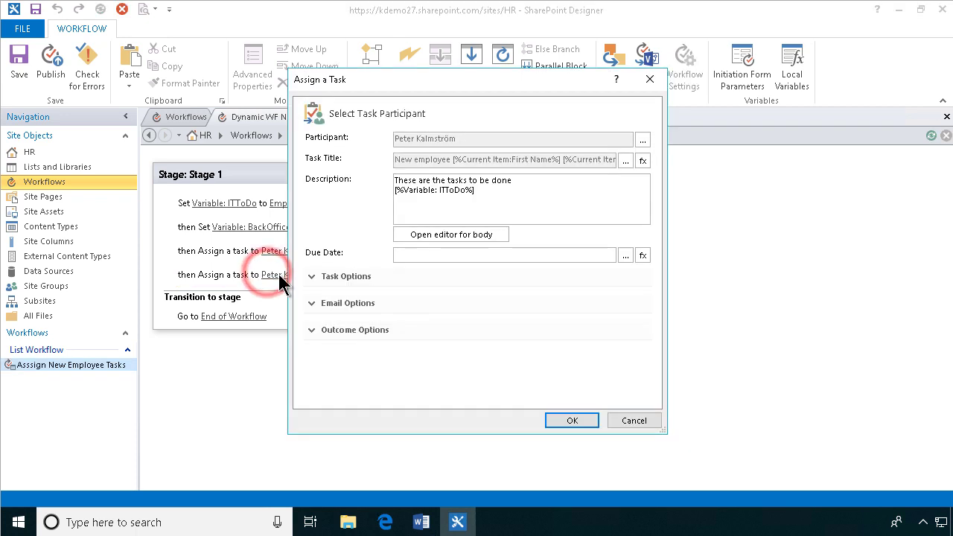
{"action": "left_click_drag", "start_coordinate": [463, 192], "coordinate": [391, 193]}
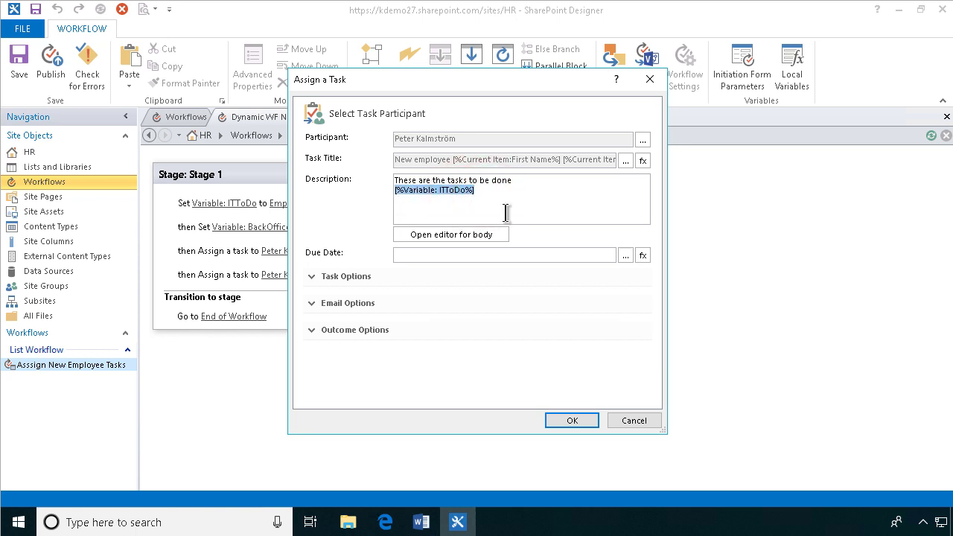
{"action": "left_click", "coordinate": [438, 236]}
{"action": "left_click_drag", "start_coordinate": [372, 143], "coordinate": [301, 143]}
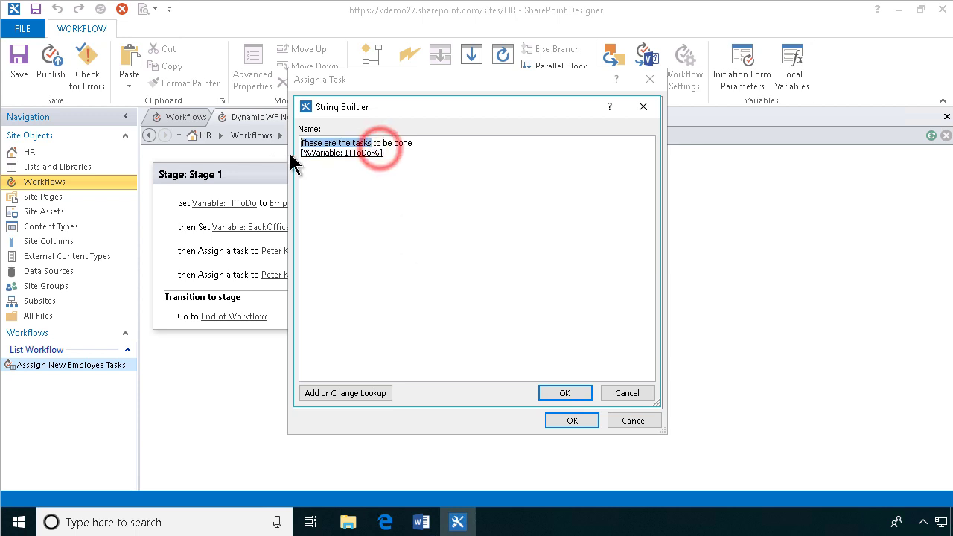
{"action": "left_click", "coordinate": [369, 153]}
{"action": "key", "text": "Delete"}
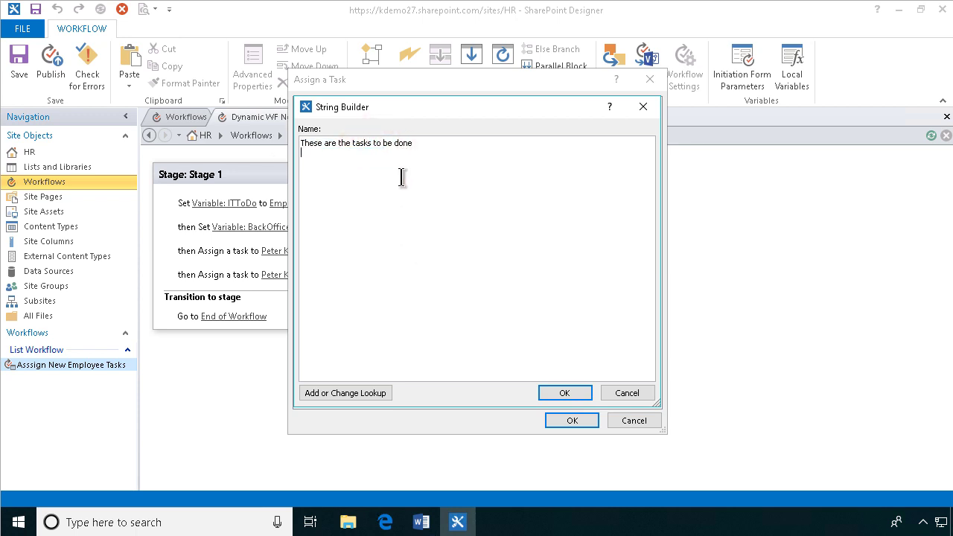
Insert the BackOfficeToDo variable into the description and save the task settings
{"action": "left_click", "coordinate": [354, 395]}
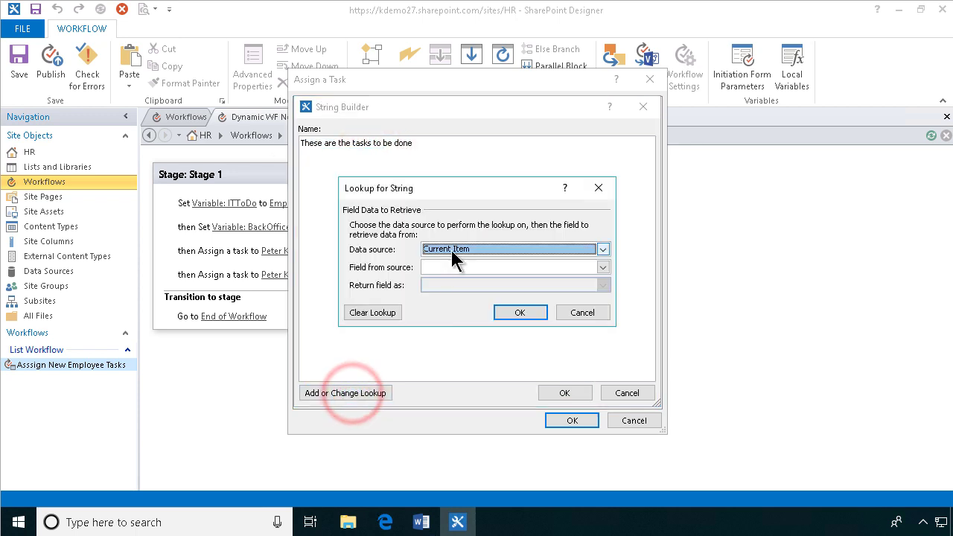
{"action": "left_click", "coordinate": [457, 250]}
{"action": "left_click", "coordinate": [466, 269]}
{"action": "left_click", "coordinate": [473, 268]}
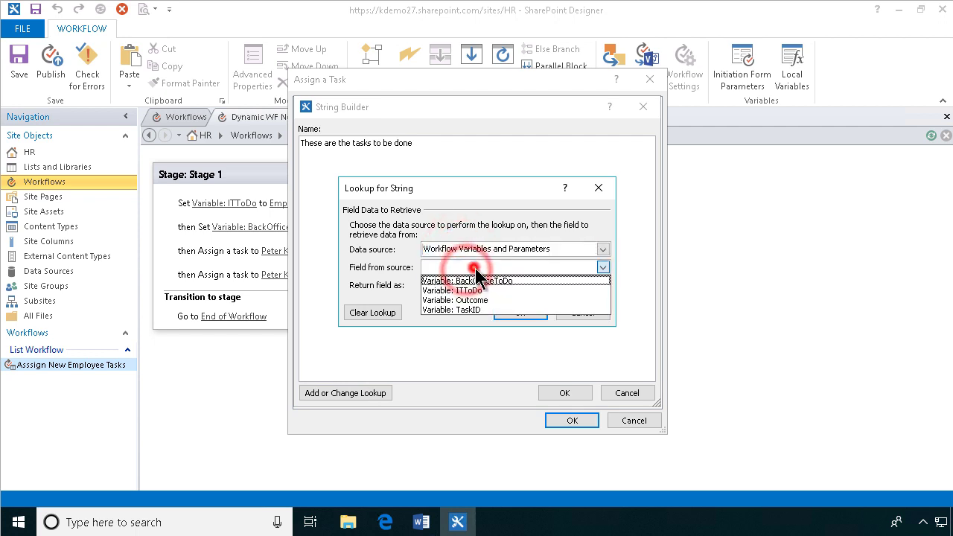
{"action": "left_click", "coordinate": [475, 281]}
{"action": "left_click", "coordinate": [520, 313]}
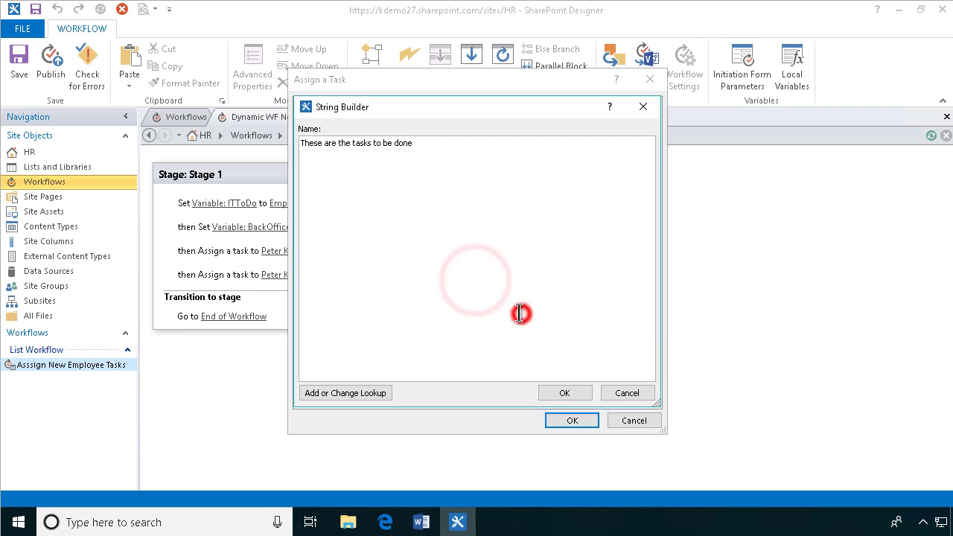
{"action": "left_click", "coordinate": [567, 395]}
{"action": "left_click", "coordinate": [578, 420]}
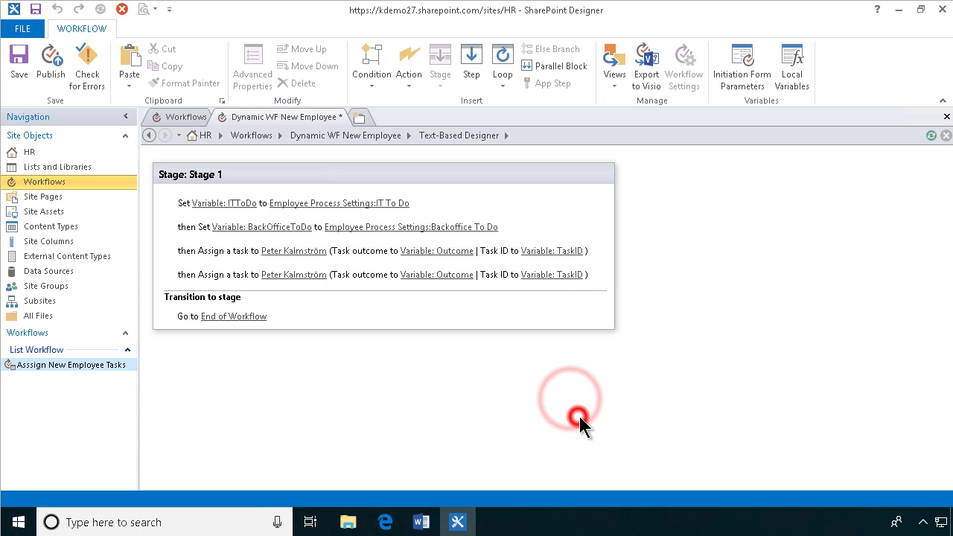
Publish the workflow and return to the SharePoint site in the browser
{"action": "left_click", "coordinate": [324, 352]}
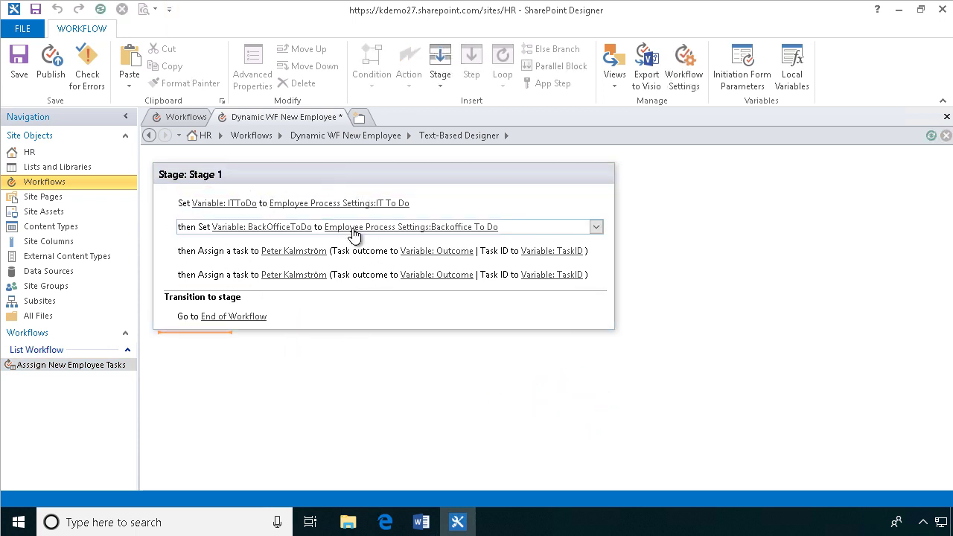
{"action": "left_click", "coordinate": [51, 60]}
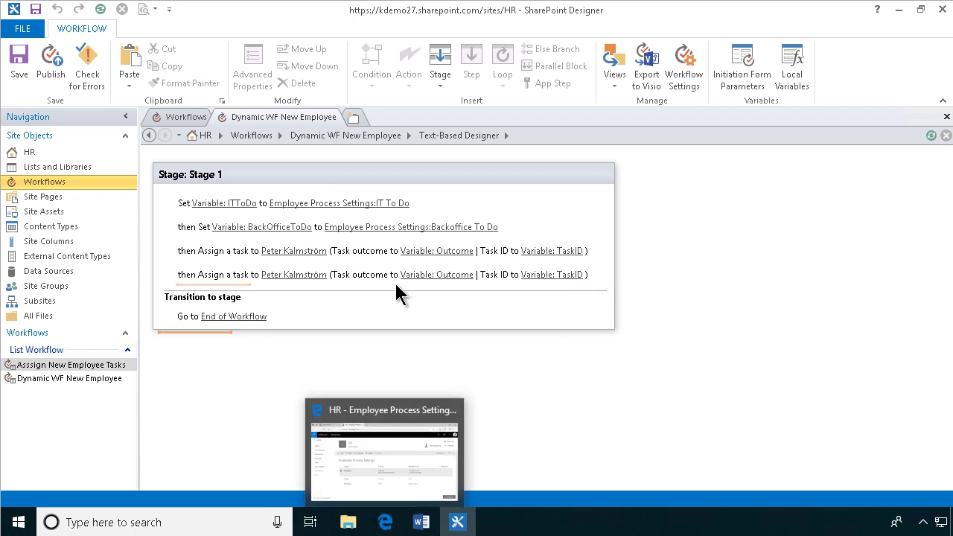
{"action": "left_click", "coordinate": [385, 523]}
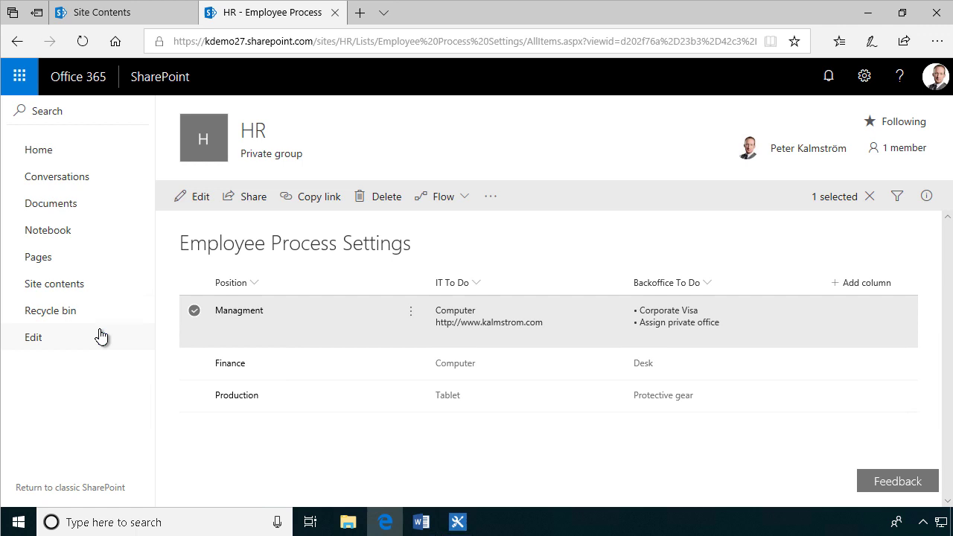
Go to the Employees list from Site contents, briefly checking Workflow Tasks on the way
{"action": "left_click", "coordinate": [75, 284]}
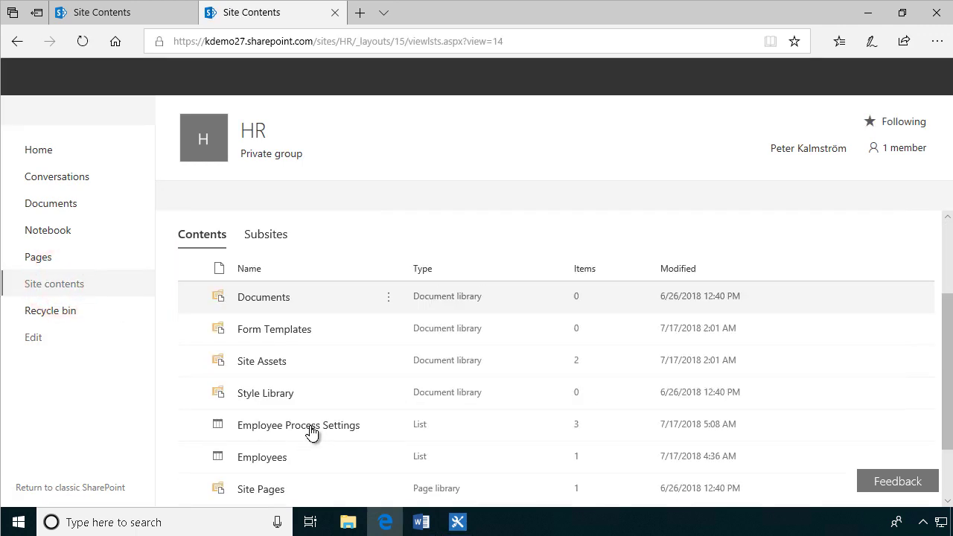
{"action": "left_click", "coordinate": [262, 457]}
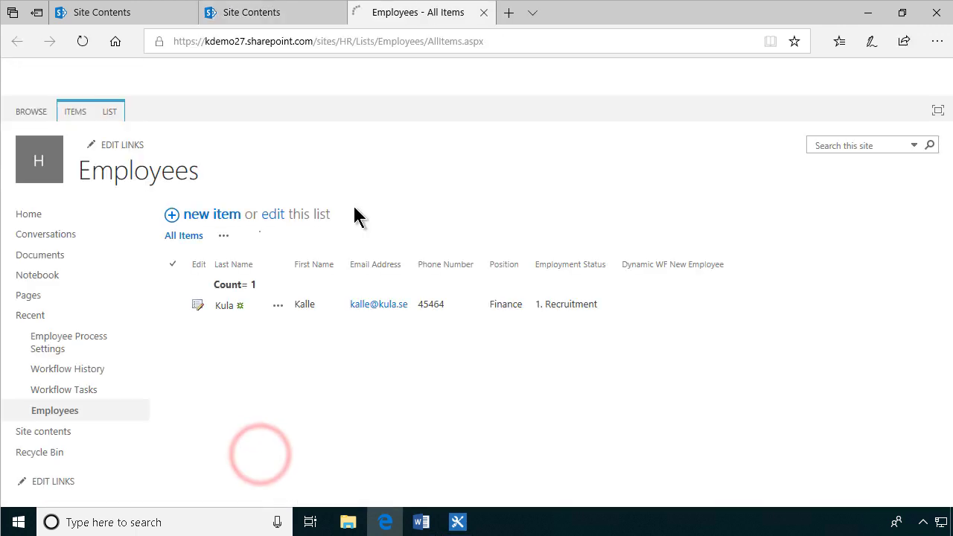
{"action": "left_click", "coordinate": [94, 393]}
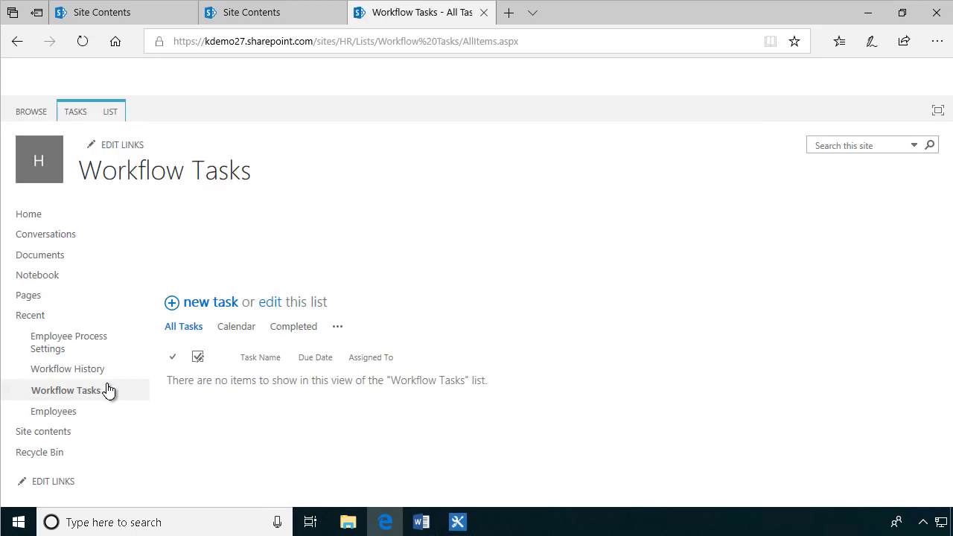
{"action": "left_click", "coordinate": [17, 41]}
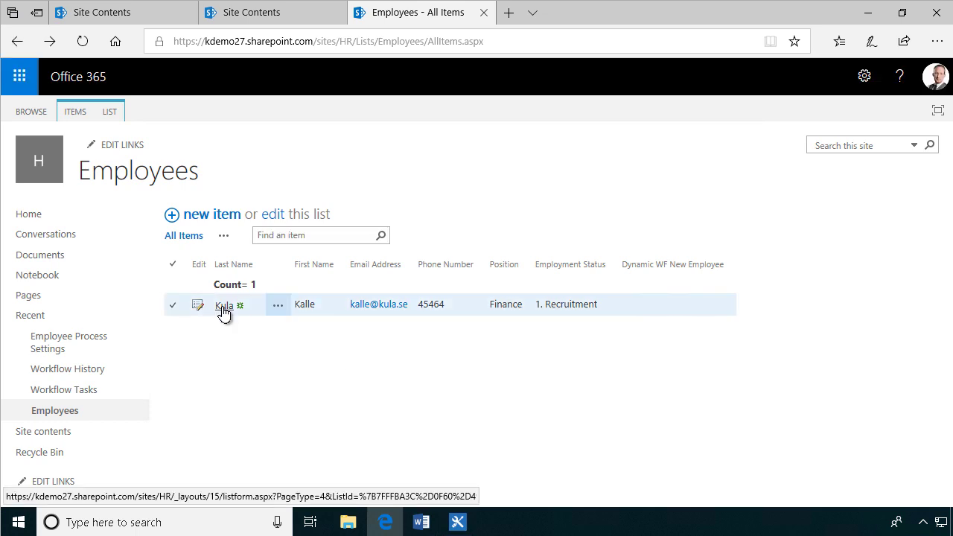
Start the Dynamic WF New Employee workflow on the employee item
{"action": "left_click", "coordinate": [223, 307]}
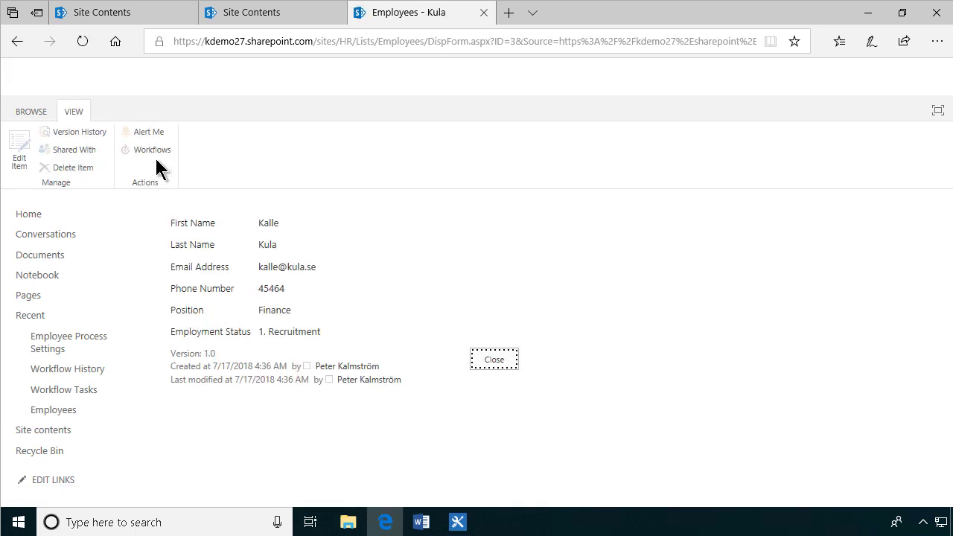
{"action": "left_click", "coordinate": [149, 150]}
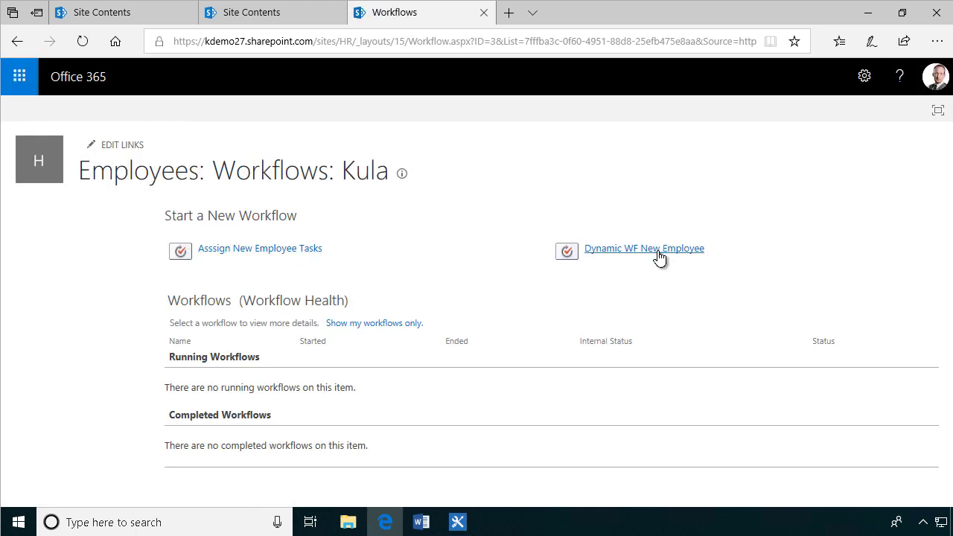
{"action": "left_click", "coordinate": [654, 253]}
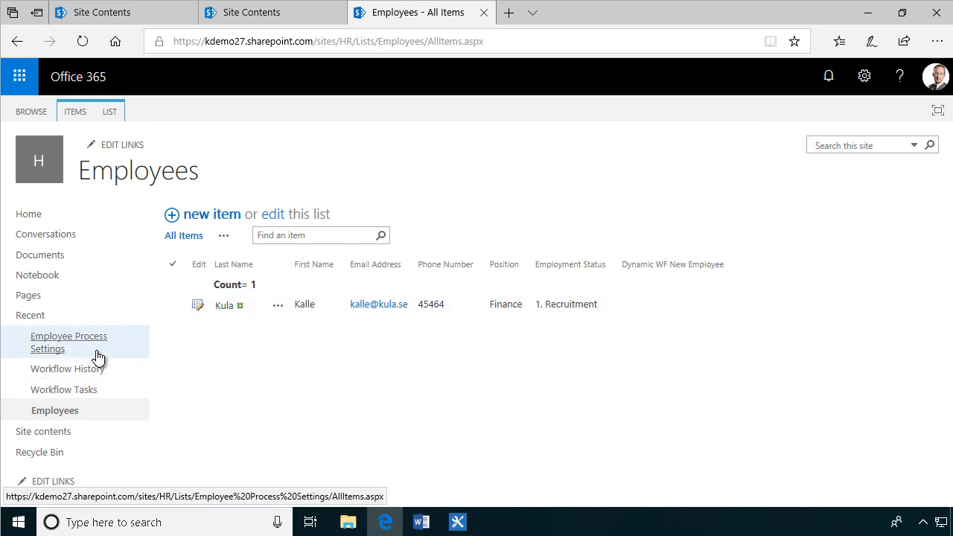
{"action": "left_click", "coordinate": [77, 336]}
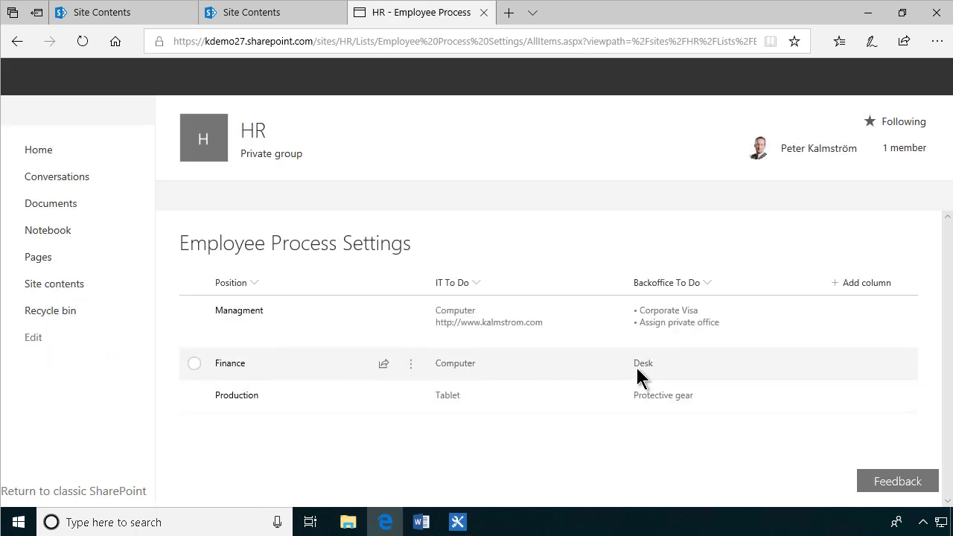
Check the two New employee tasks in Workflow Tasks, described Computer and Desk, then reopen Employee Process Settings
{"action": "left_click", "coordinate": [246, 13]}
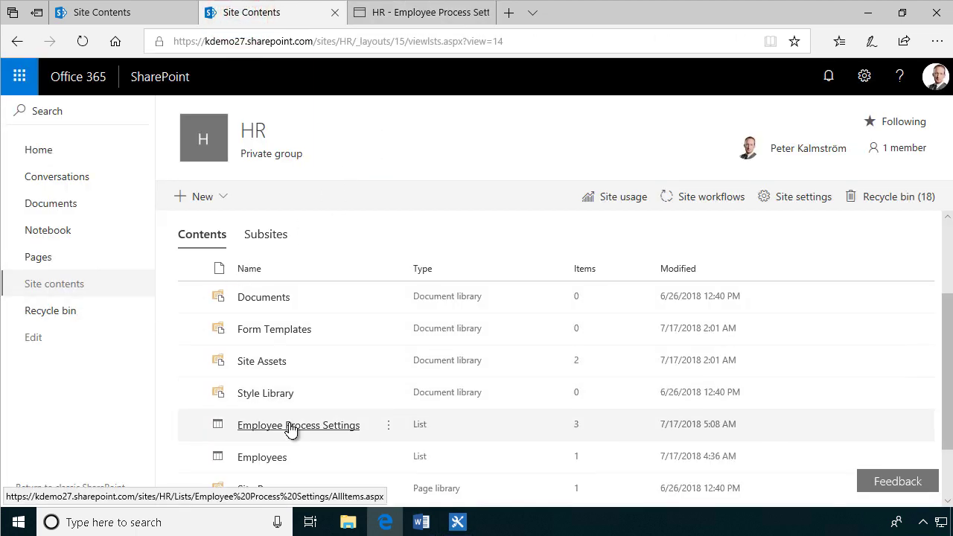
{"action": "scroll", "coordinate": [291, 471], "scroll_direction": "down", "scroll_amount": 1}
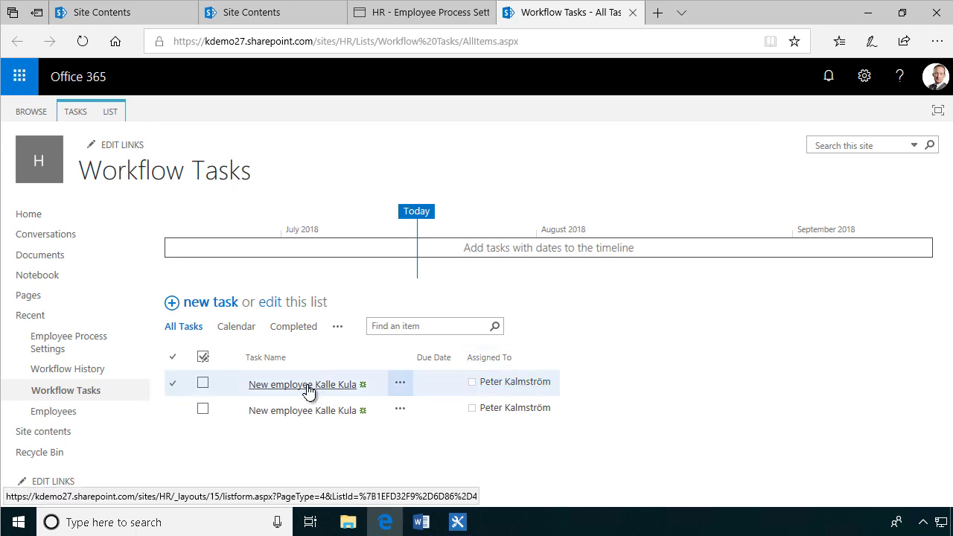
{"action": "left_click", "coordinate": [308, 389]}
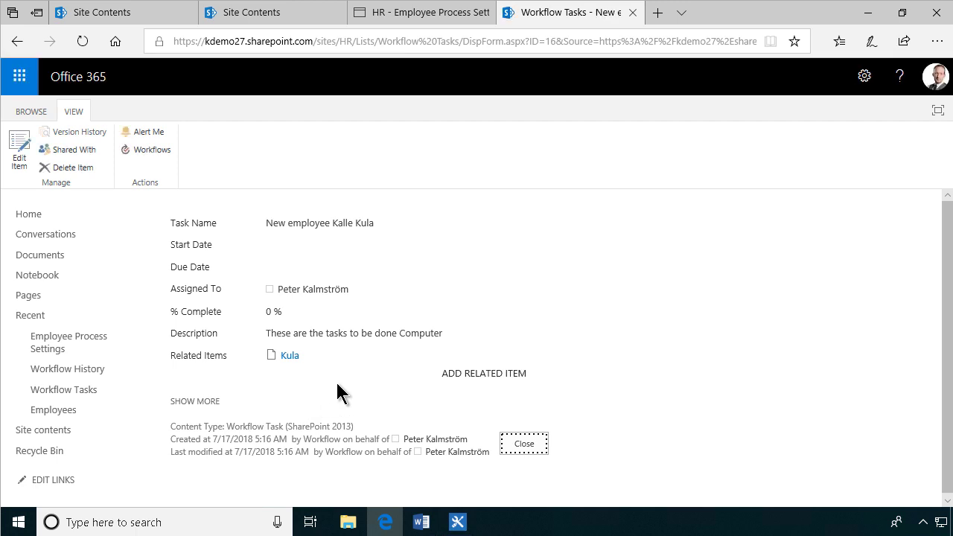
{"action": "left_click", "coordinate": [523, 442]}
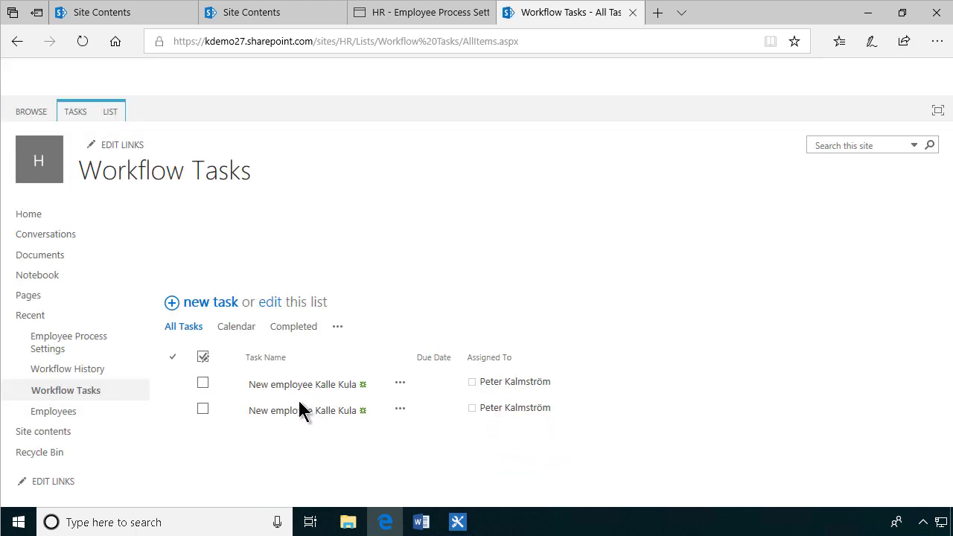
{"action": "left_click", "coordinate": [298, 409]}
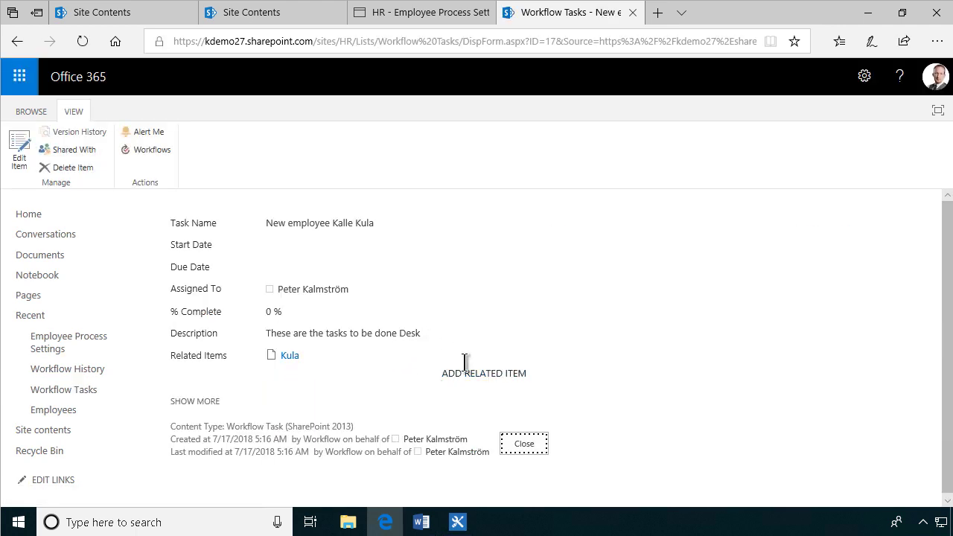
{"action": "left_click", "coordinate": [520, 445]}
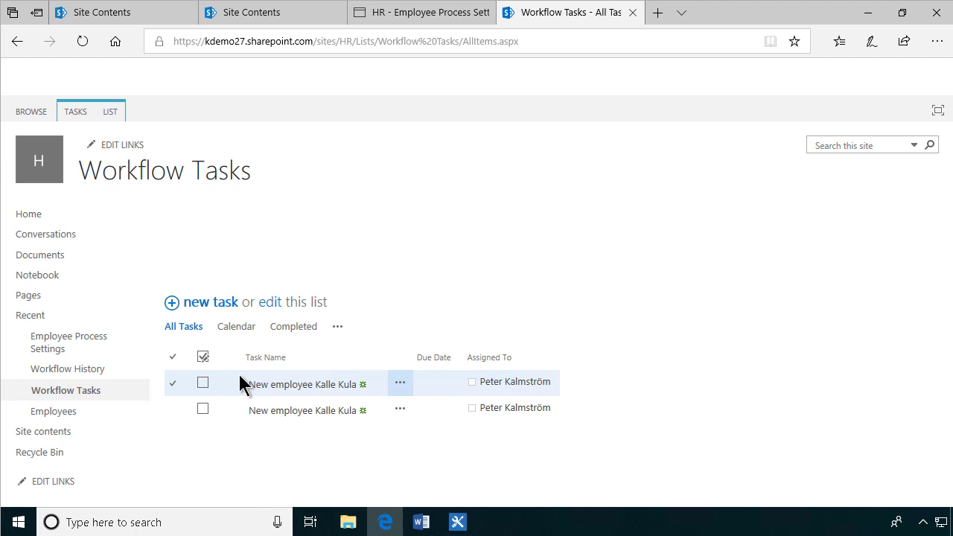
{"action": "left_click", "coordinate": [75, 336]}
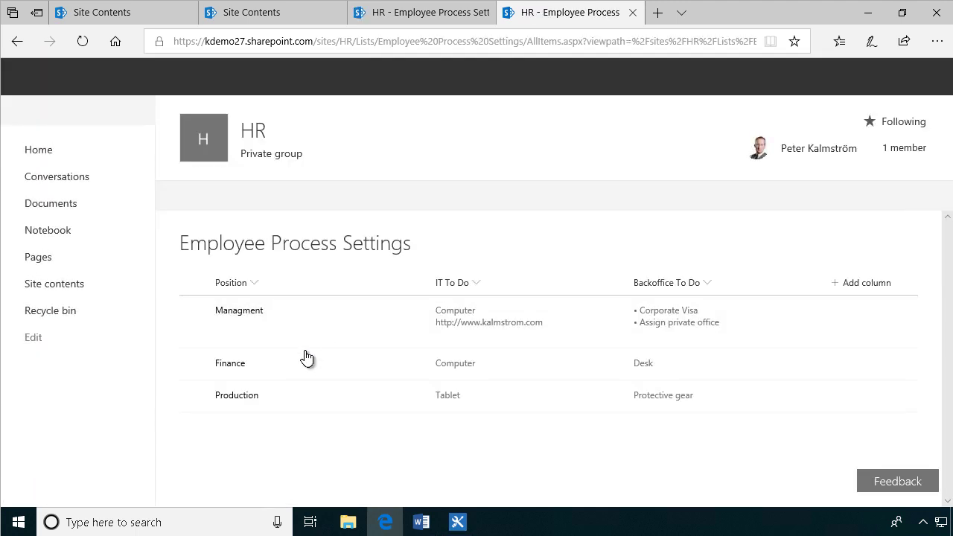
Change the Finance item's IT To Do to 'Computer with numeric keyboard', save, and close its details
{"action": "left_click", "coordinate": [223, 366]}
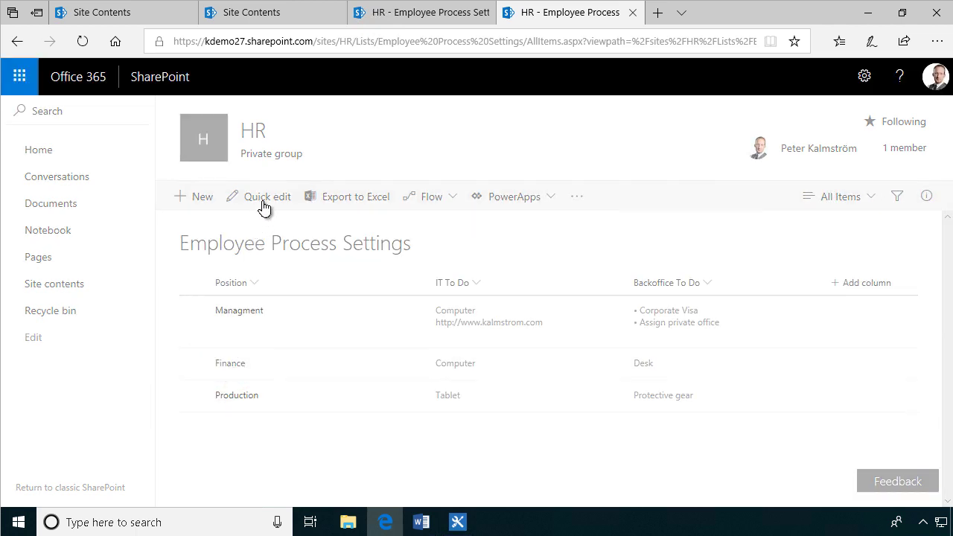
{"action": "left_click", "coordinate": [524, 117]}
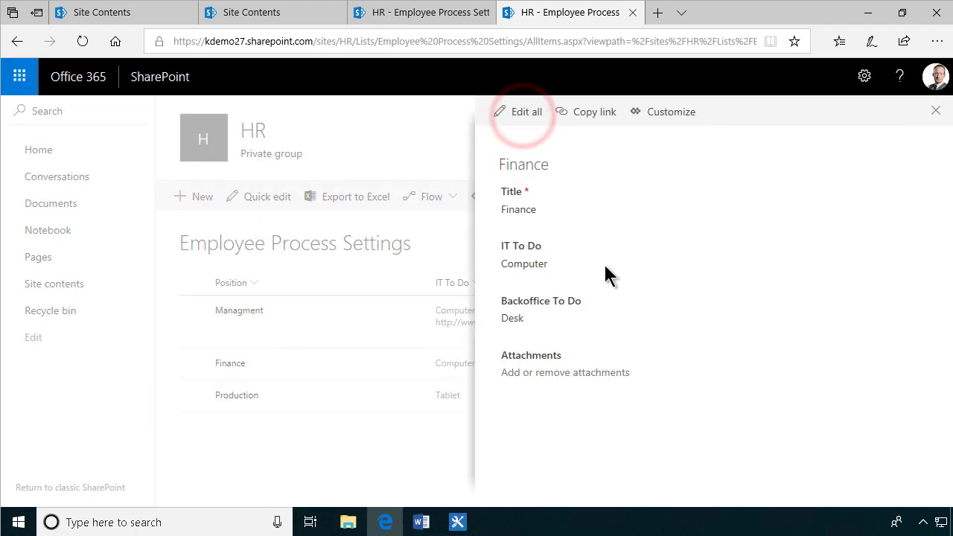
{"action": "left_click", "coordinate": [575, 278]}
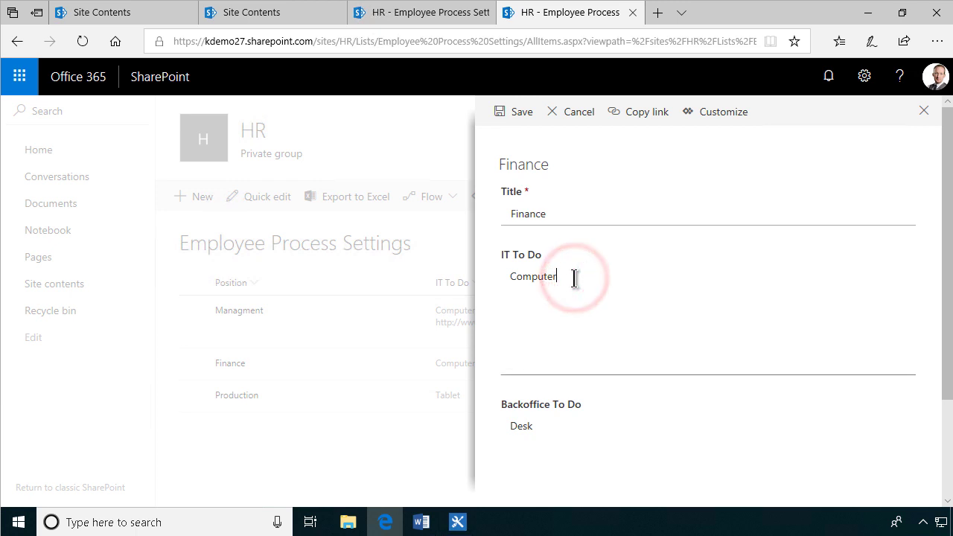
{"action": "type", "text": "with numeric keyboard"}
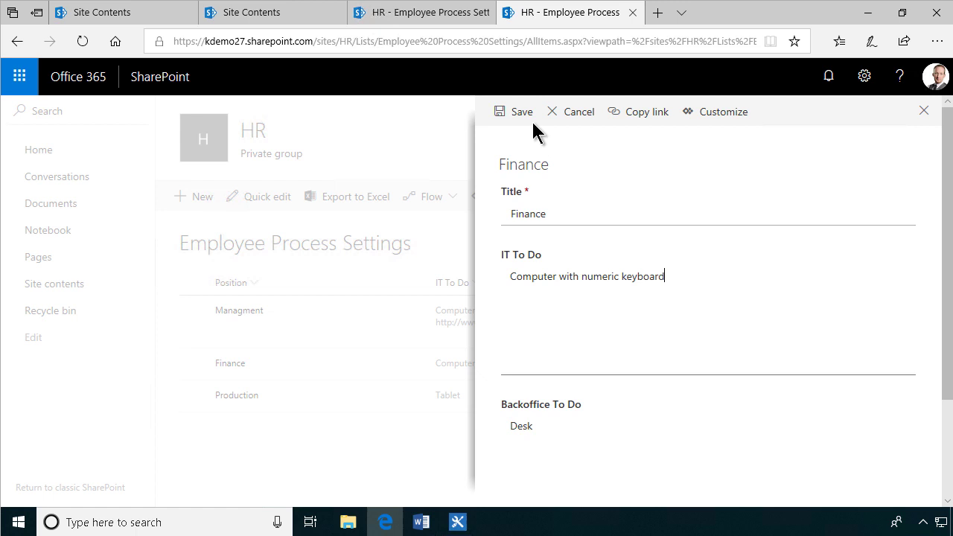
{"action": "left_click", "coordinate": [522, 112]}
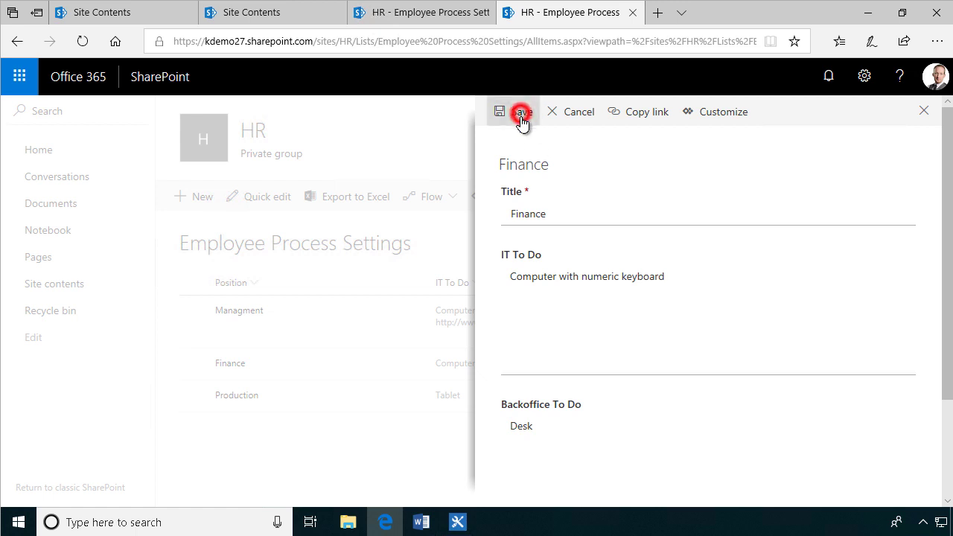
{"action": "left_click", "coordinate": [937, 112]}
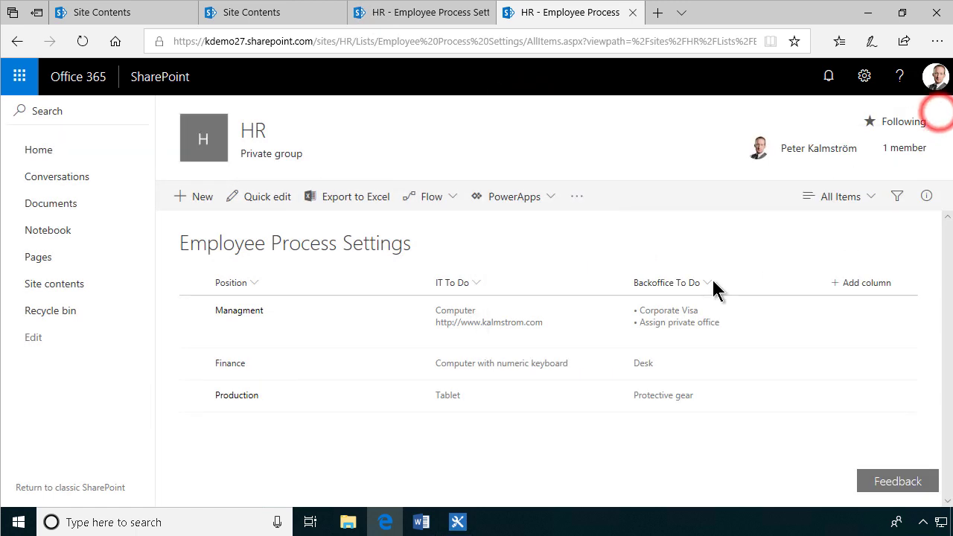
Delete all existing tasks from the Workflow Tasks list
{"action": "left_click", "coordinate": [298, 13]}
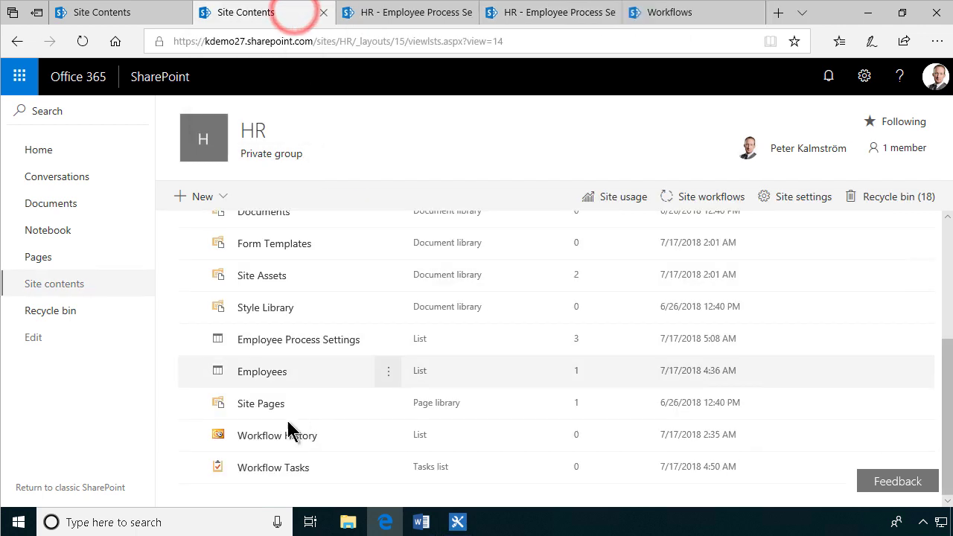
{"action": "left_click", "coordinate": [283, 467]}
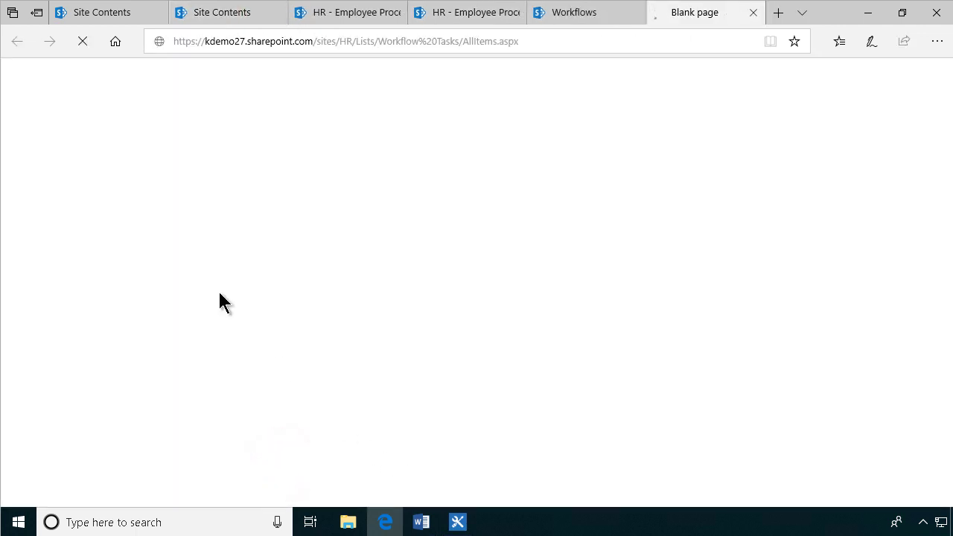
{"action": "left_click", "coordinate": [172, 356]}
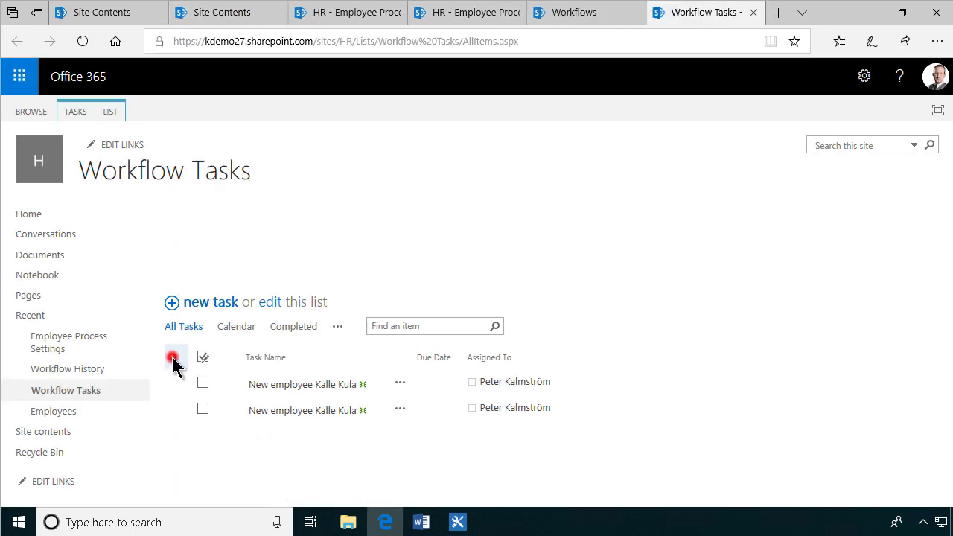
{"action": "left_click", "coordinate": [76, 113]}
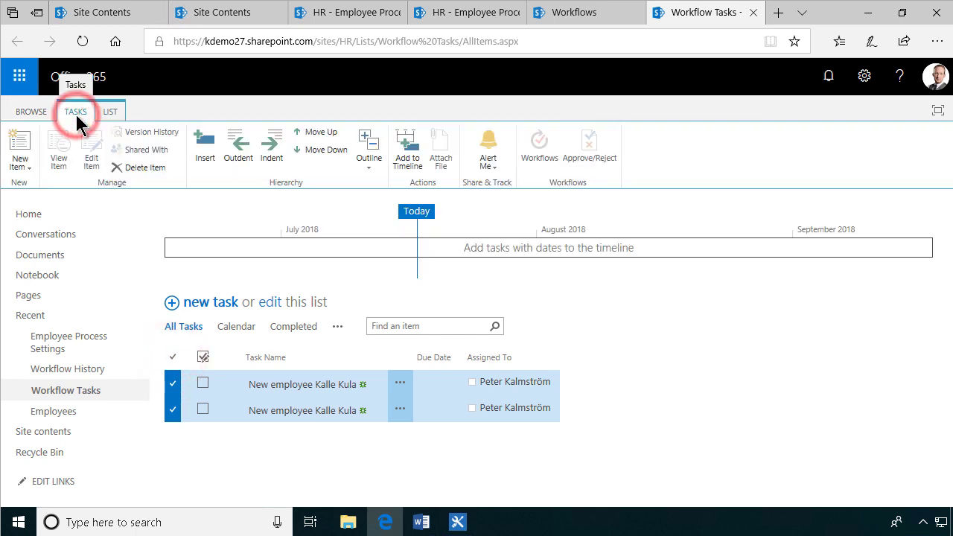
{"action": "left_click", "coordinate": [146, 169]}
{"action": "left_click", "coordinate": [402, 319]}
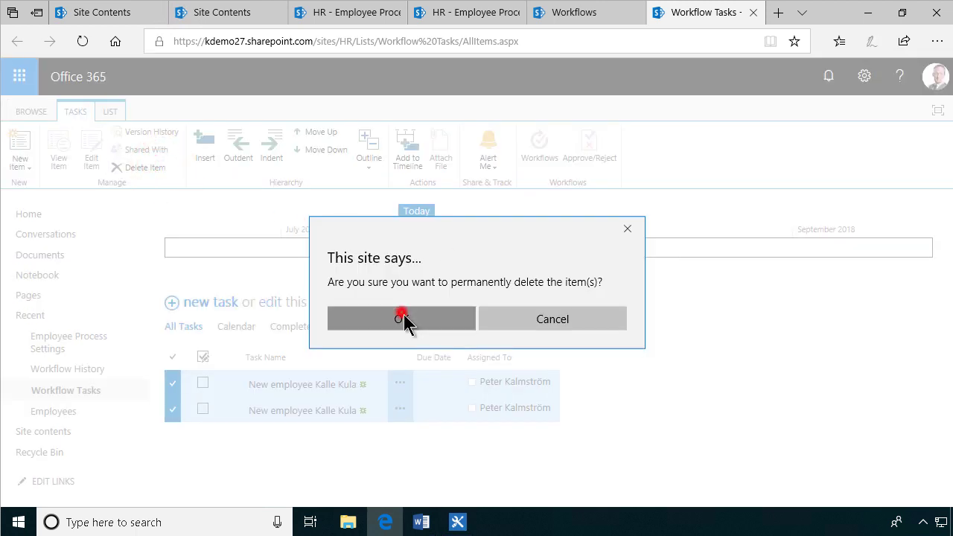
Reload Employee Process Settings, then start Dynamic WF New Employee on the employee
{"action": "left_click", "coordinate": [588, 12]}
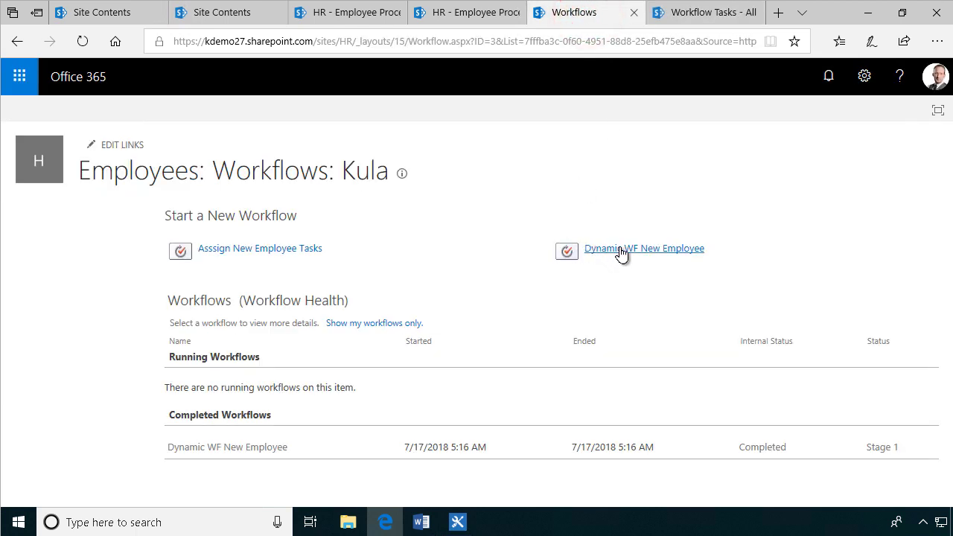
{"action": "left_click", "coordinate": [462, 12]}
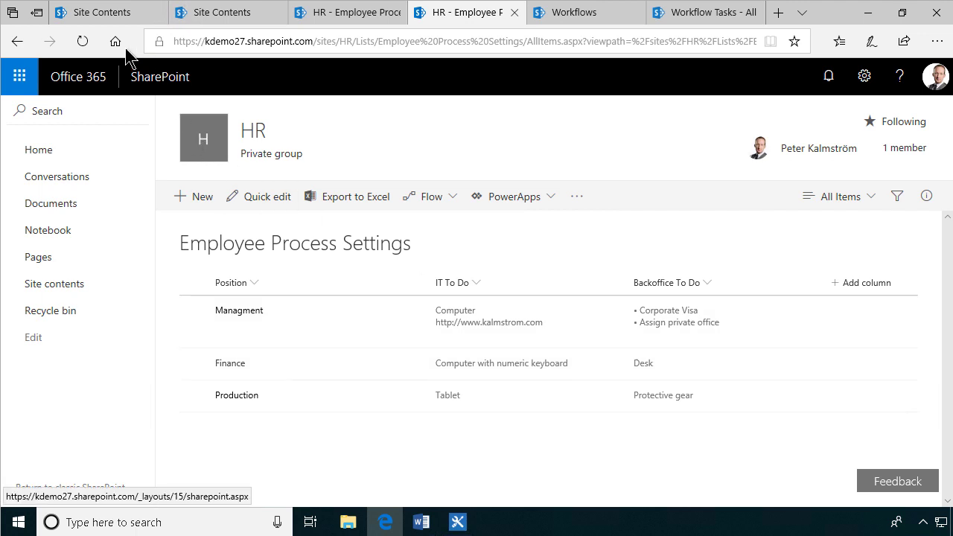
{"action": "left_click", "coordinate": [83, 43]}
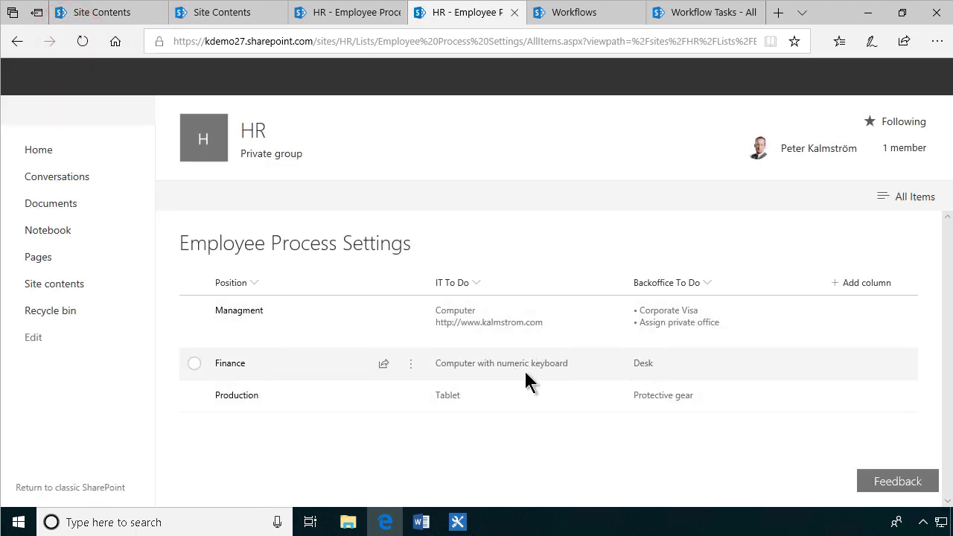
{"action": "left_click", "coordinate": [691, 15]}
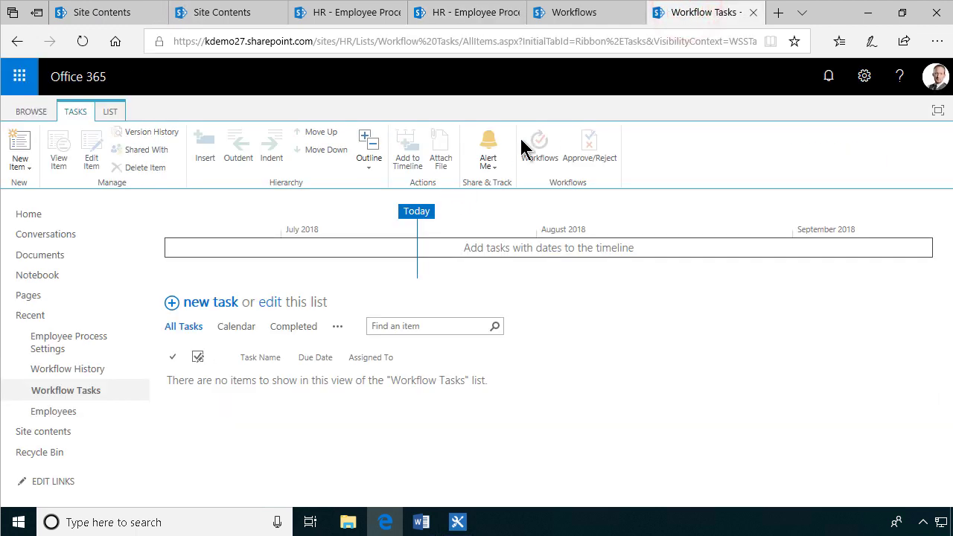
{"action": "left_click", "coordinate": [595, 14]}
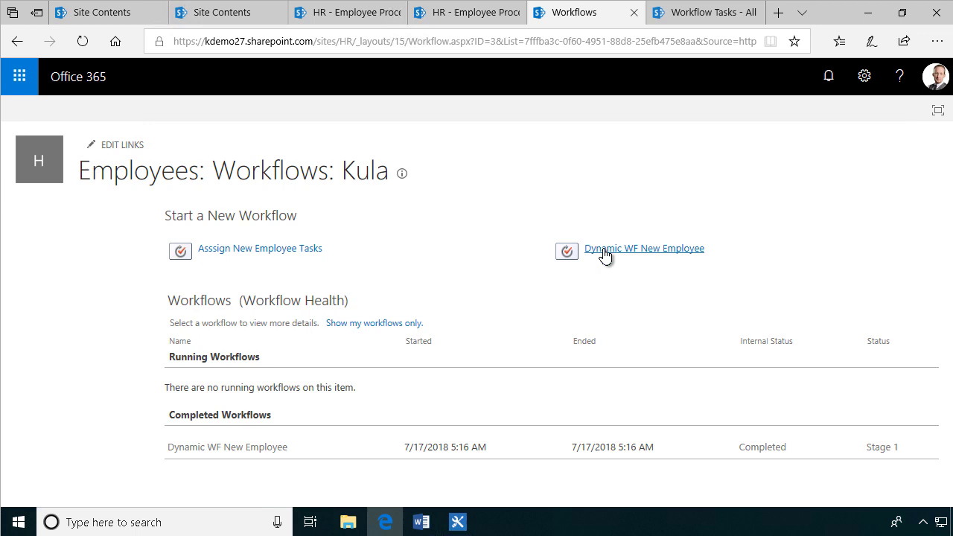
{"action": "left_click", "coordinate": [603, 248]}
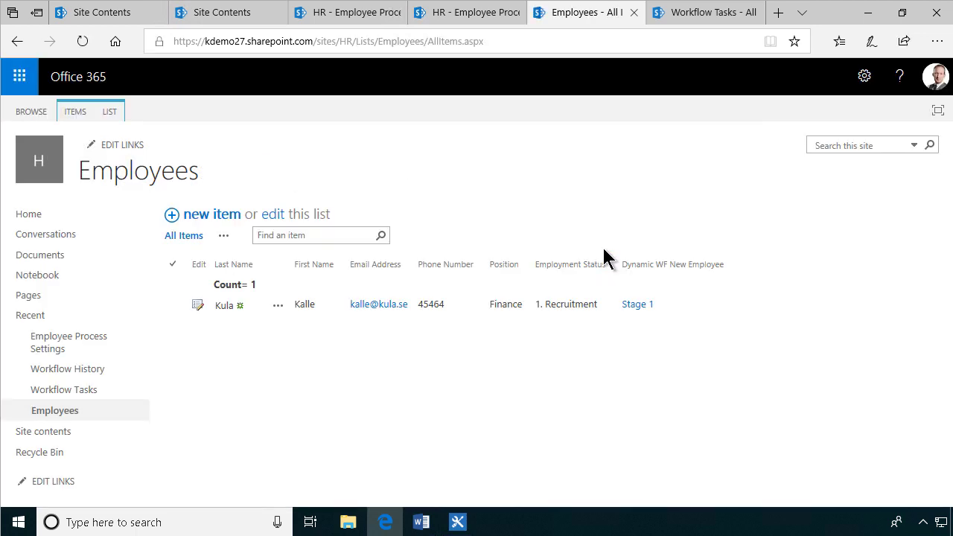
Refresh Workflow Tasks until both new tasks appear, then open the Computer with numeric keyboard task
{"action": "left_click", "coordinate": [695, 15]}
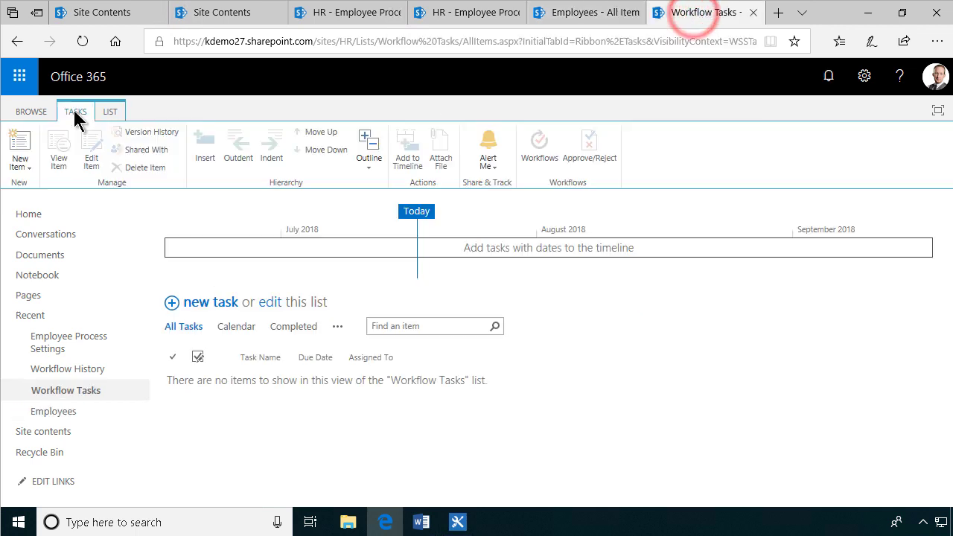
{"action": "left_click", "coordinate": [83, 43]}
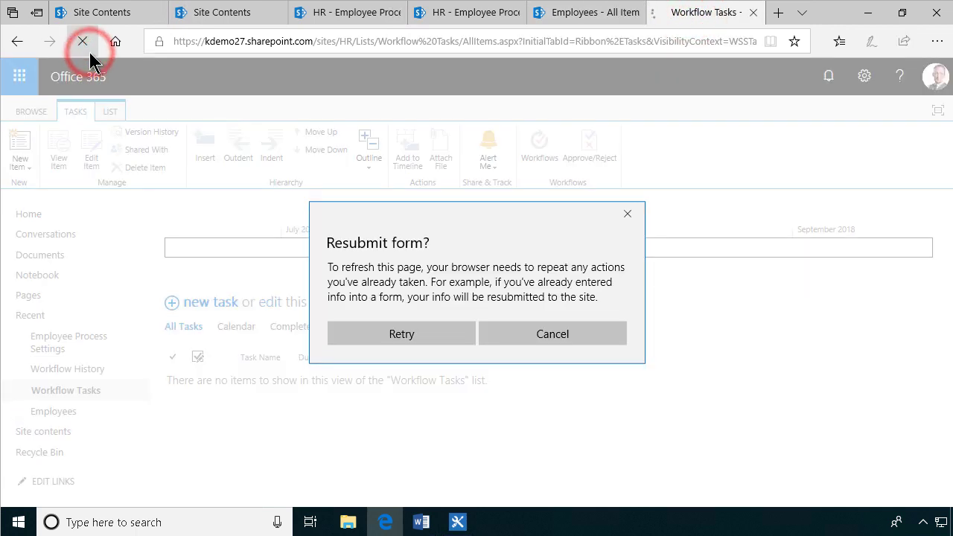
{"action": "left_click", "coordinate": [432, 334]}
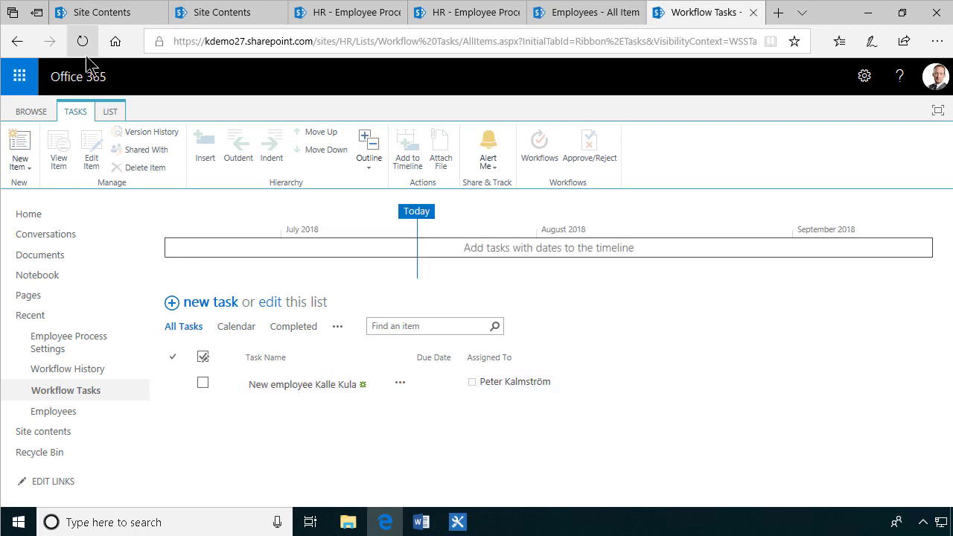
{"action": "left_click", "coordinate": [81, 42]}
{"action": "left_click", "coordinate": [413, 333]}
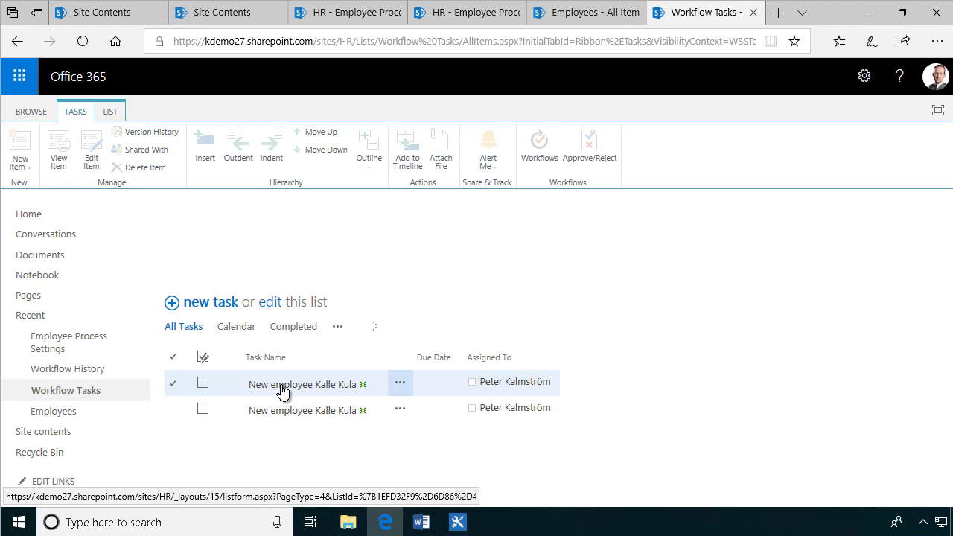
{"action": "left_click", "coordinate": [284, 387]}
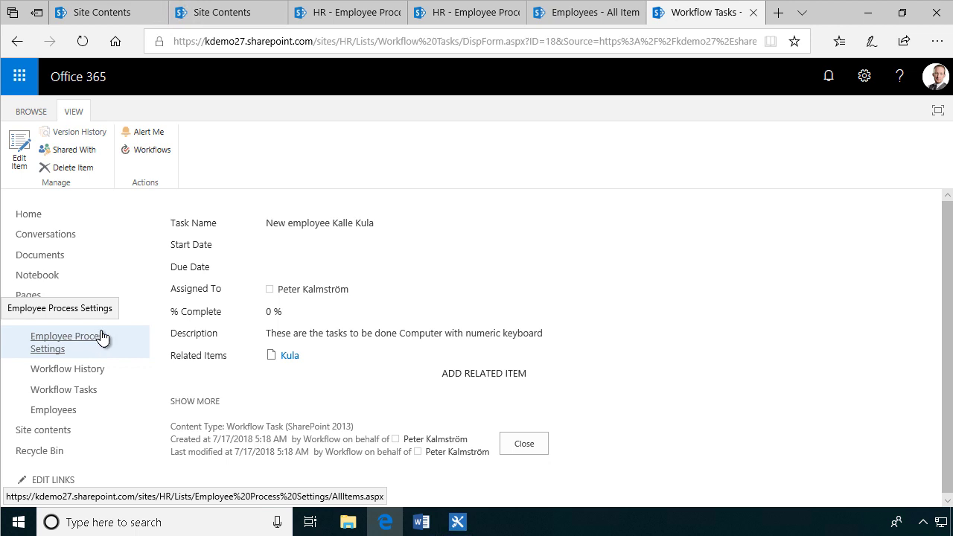
Place Employees below Home, nest Employee Process Settings and Workflow Tasks under it, save, and close the task
{"action": "left_click", "coordinate": [57, 484]}
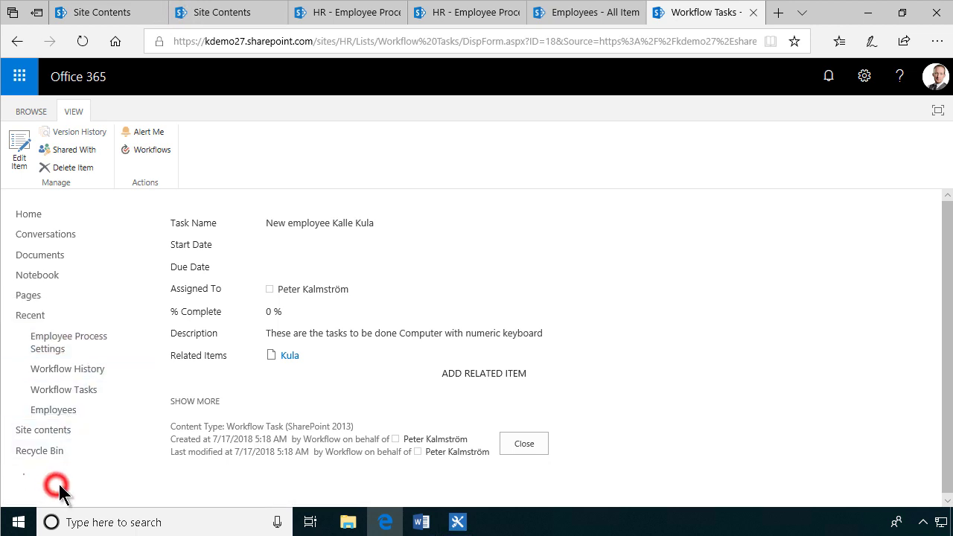
{"action": "left_click_drag", "start_coordinate": [55, 411], "coordinate": [50, 236]}
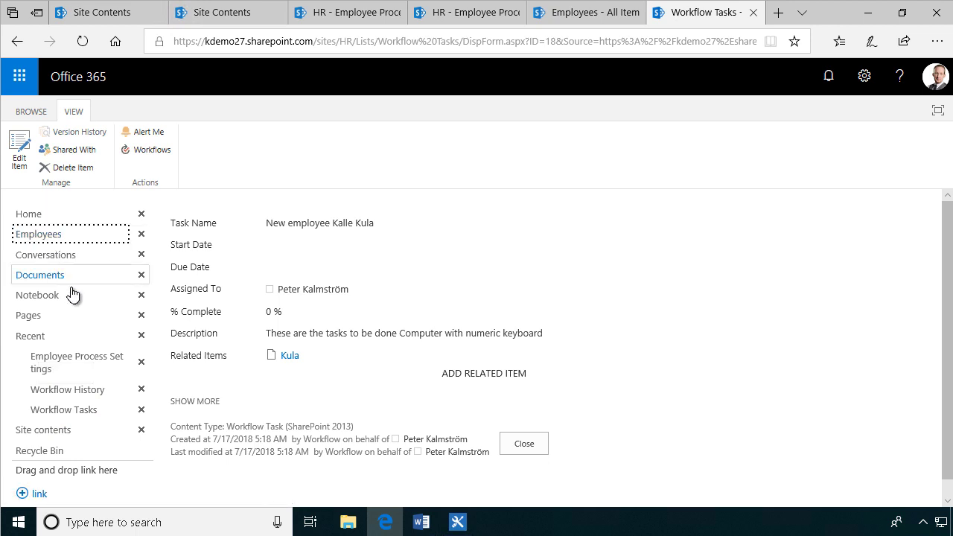
{"action": "left_click_drag", "start_coordinate": [87, 365], "coordinate": [82, 247]}
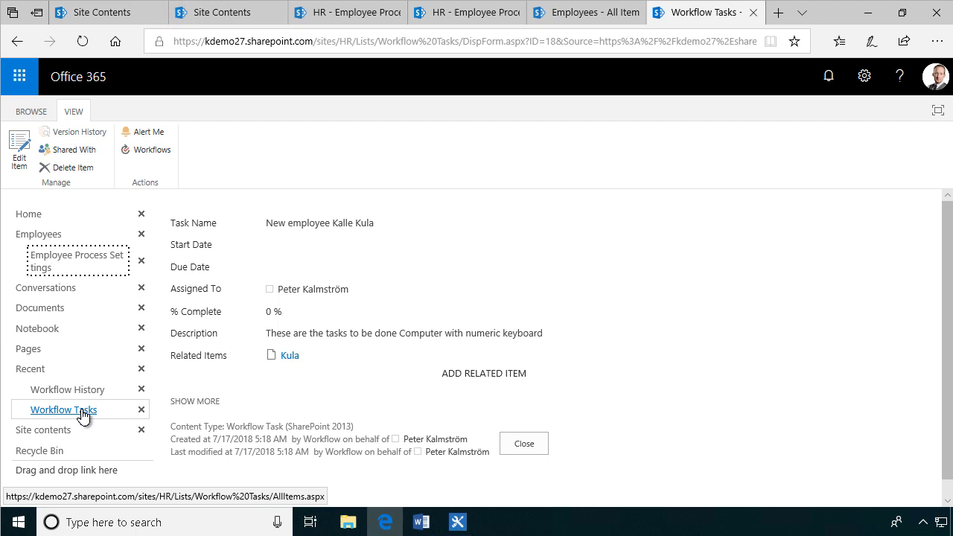
{"action": "left_click_drag", "start_coordinate": [83, 413], "coordinate": [69, 250]}
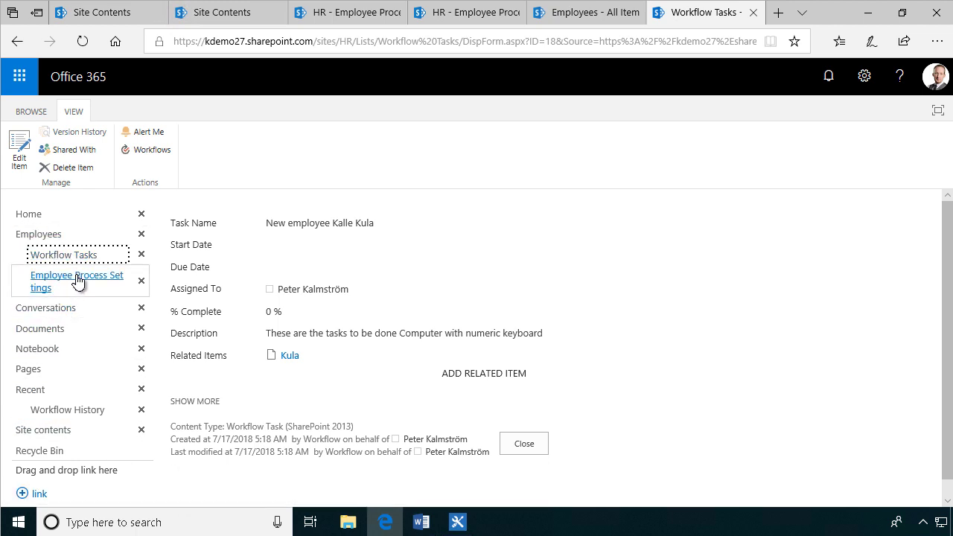
{"action": "scroll", "coordinate": [164, 485], "scroll_direction": "down", "scroll_amount": 2}
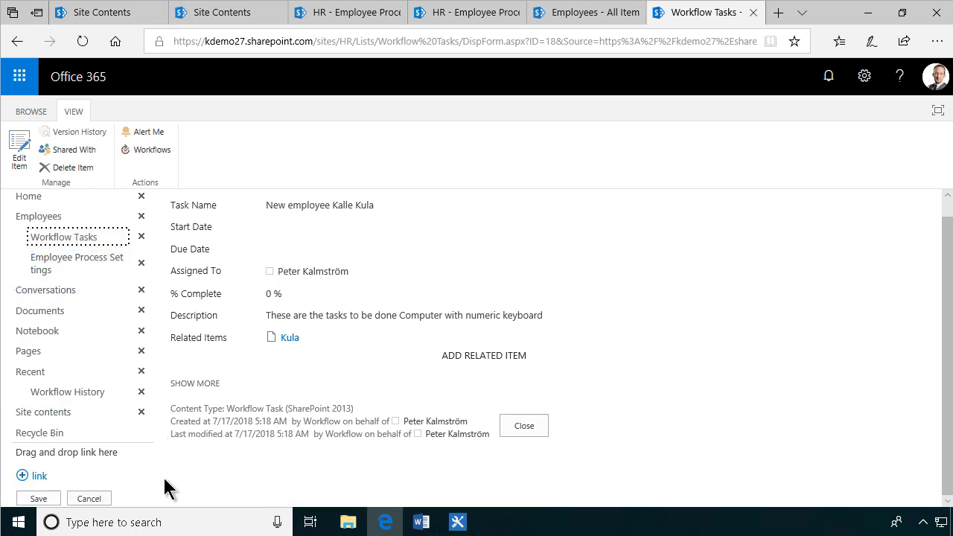
{"action": "left_click", "coordinate": [38, 499]}
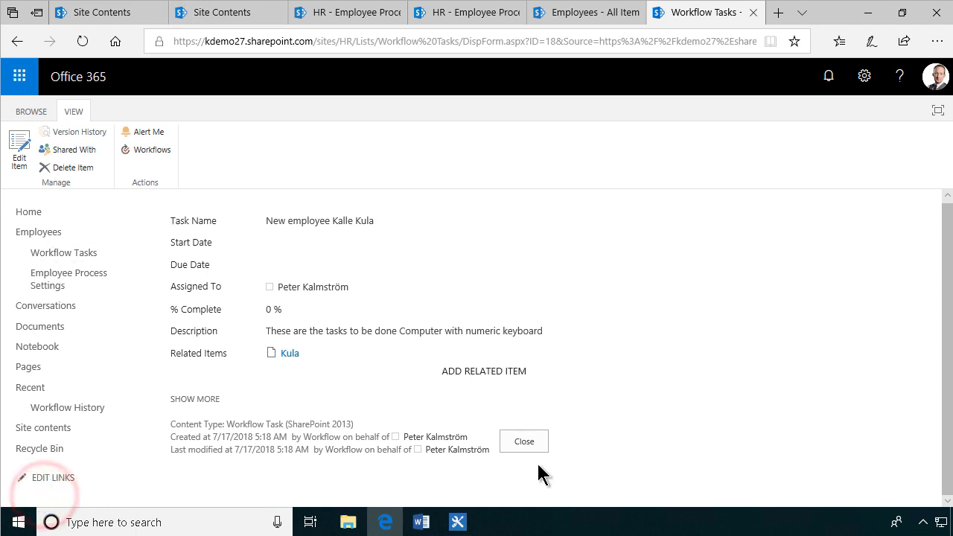
{"action": "left_click", "coordinate": [525, 442]}
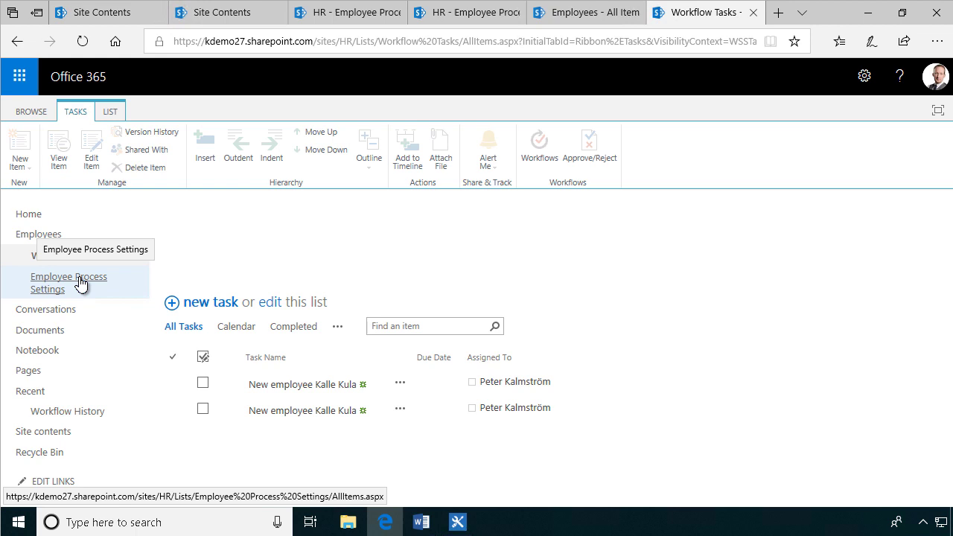
Open Employee Process Settings from the Employees group in the Quick Launch
{"action": "left_click", "coordinate": [70, 280]}
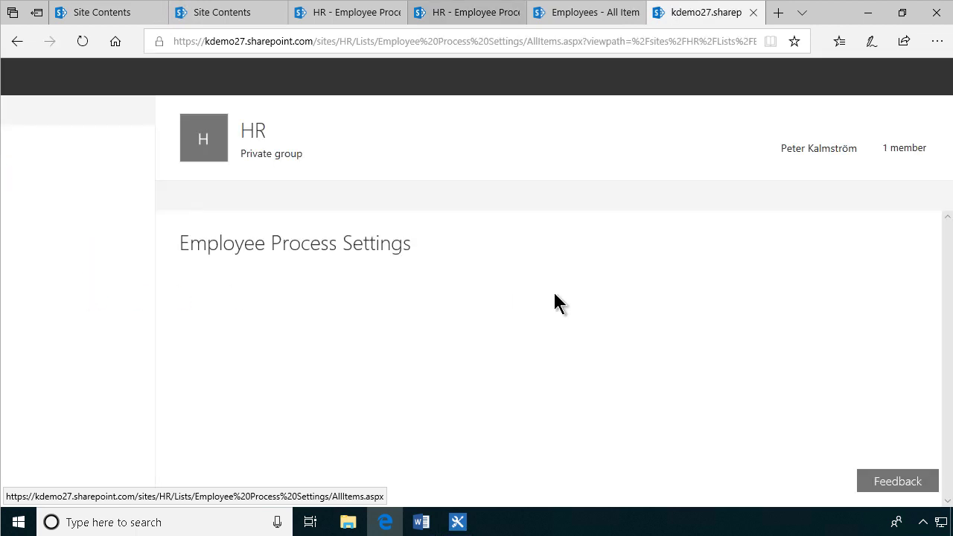